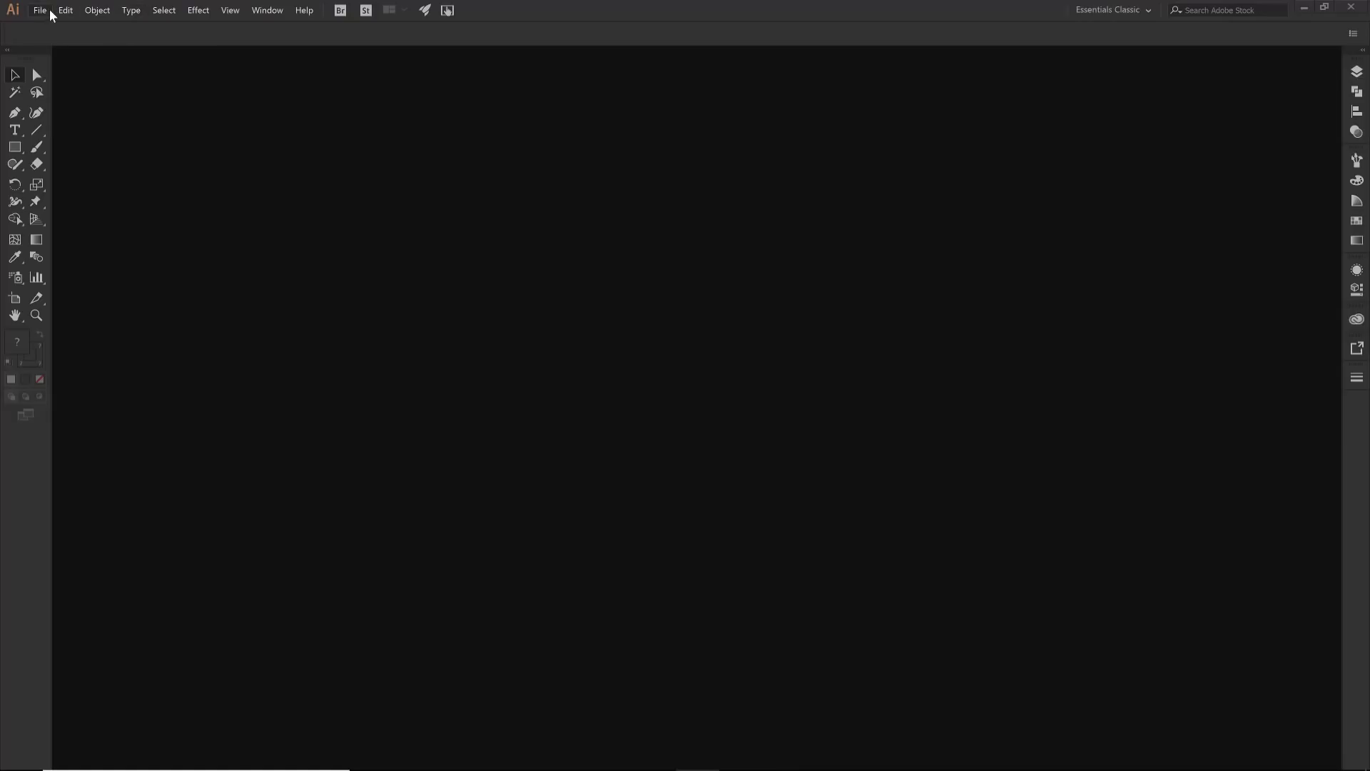
- Create a new document with one 5 × 5 in CMYK artboard and High (300 ppi) raster effects
{"action": "left_click", "coordinate": [41, 10]}
{"action": "left_click", "coordinate": [65, 29]}
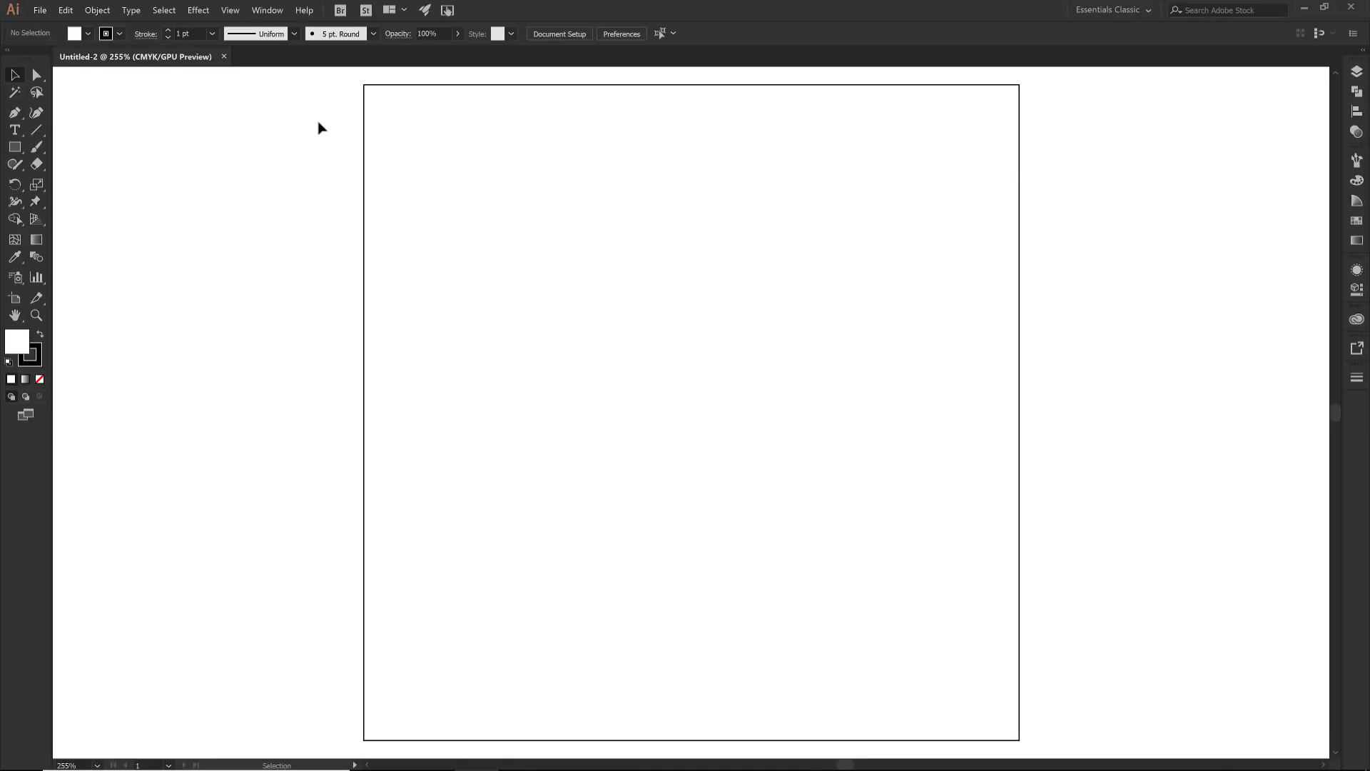
- Place snail sketch.jpg and center it on the artboard at X and Y 2.5 in
{"action": "left_click", "coordinate": [39, 10]}
{"action": "left_click", "coordinate": [68, 245]}
{"action": "left_click", "coordinate": [1073, 691]}
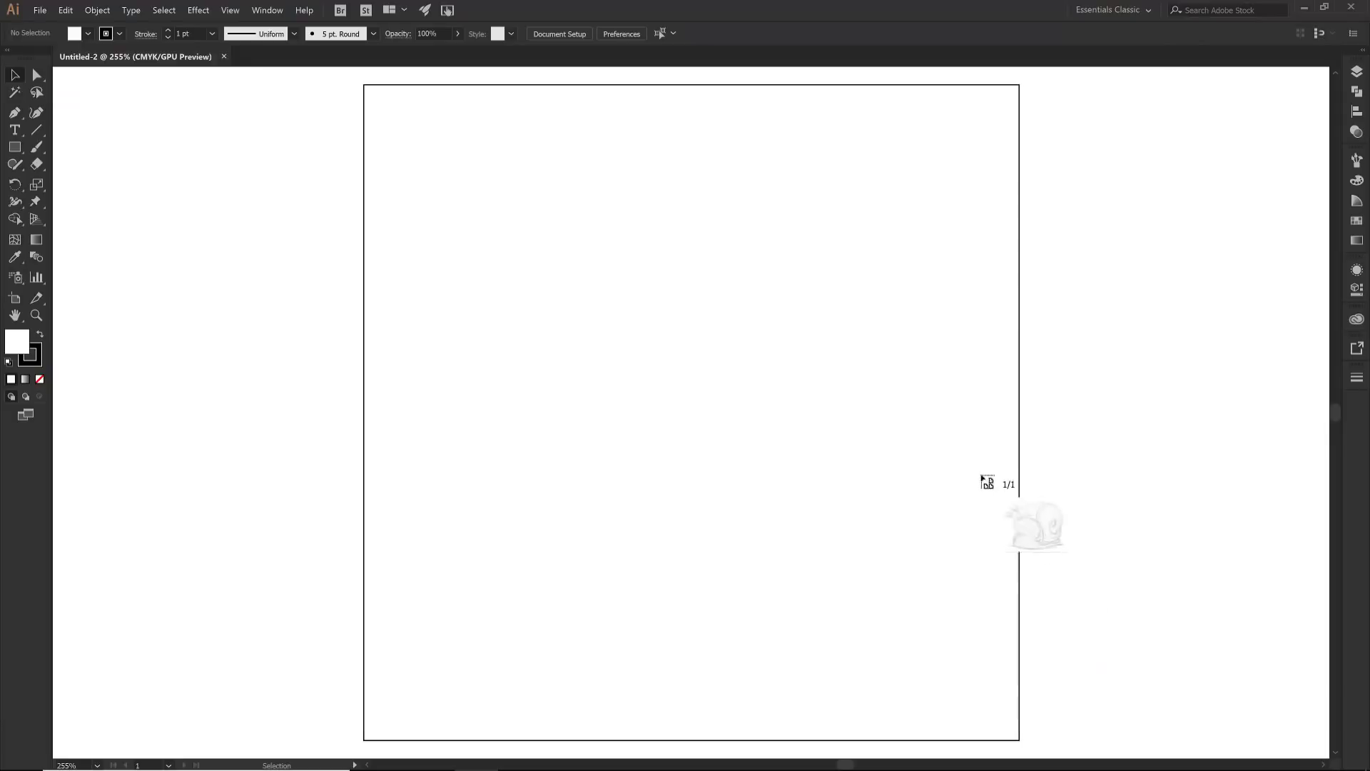
{"action": "left_click", "coordinate": [511, 229]}
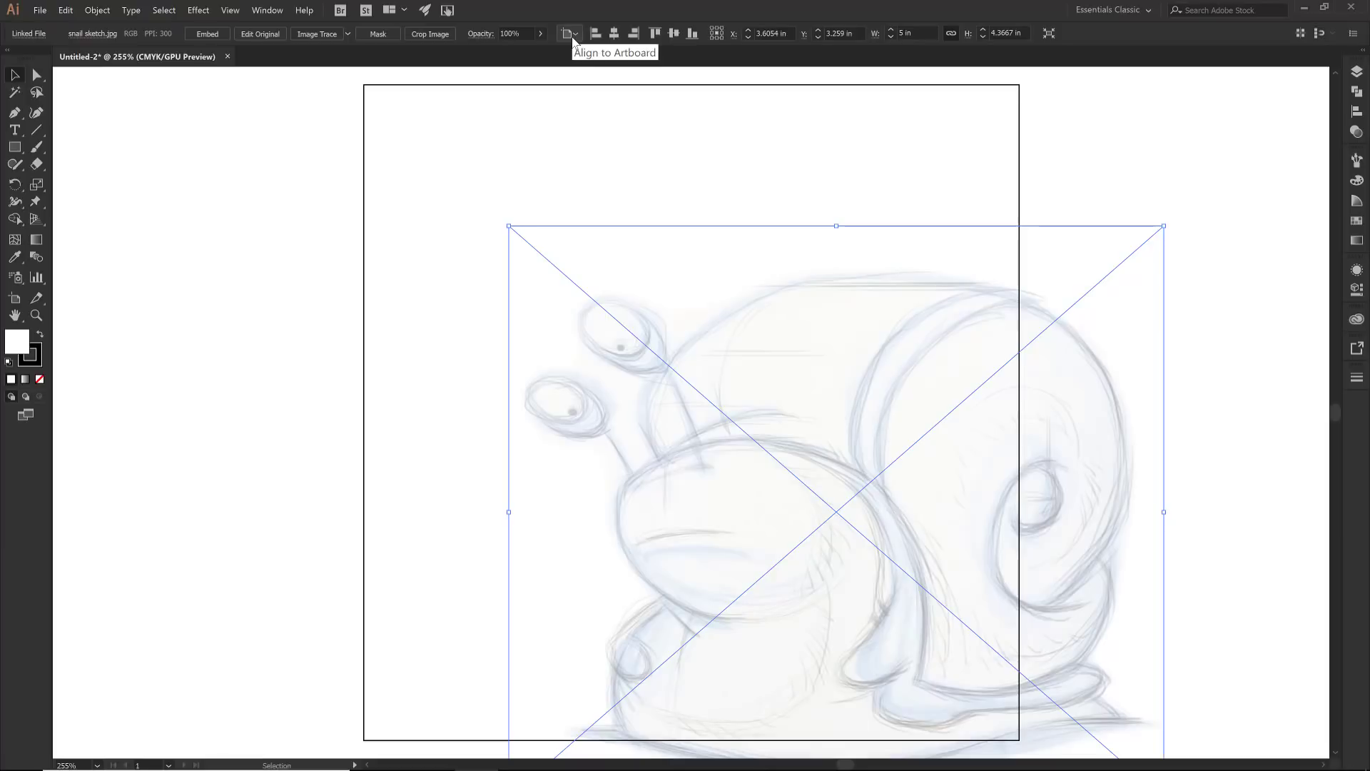
{"action": "left_click", "coordinate": [614, 33]}
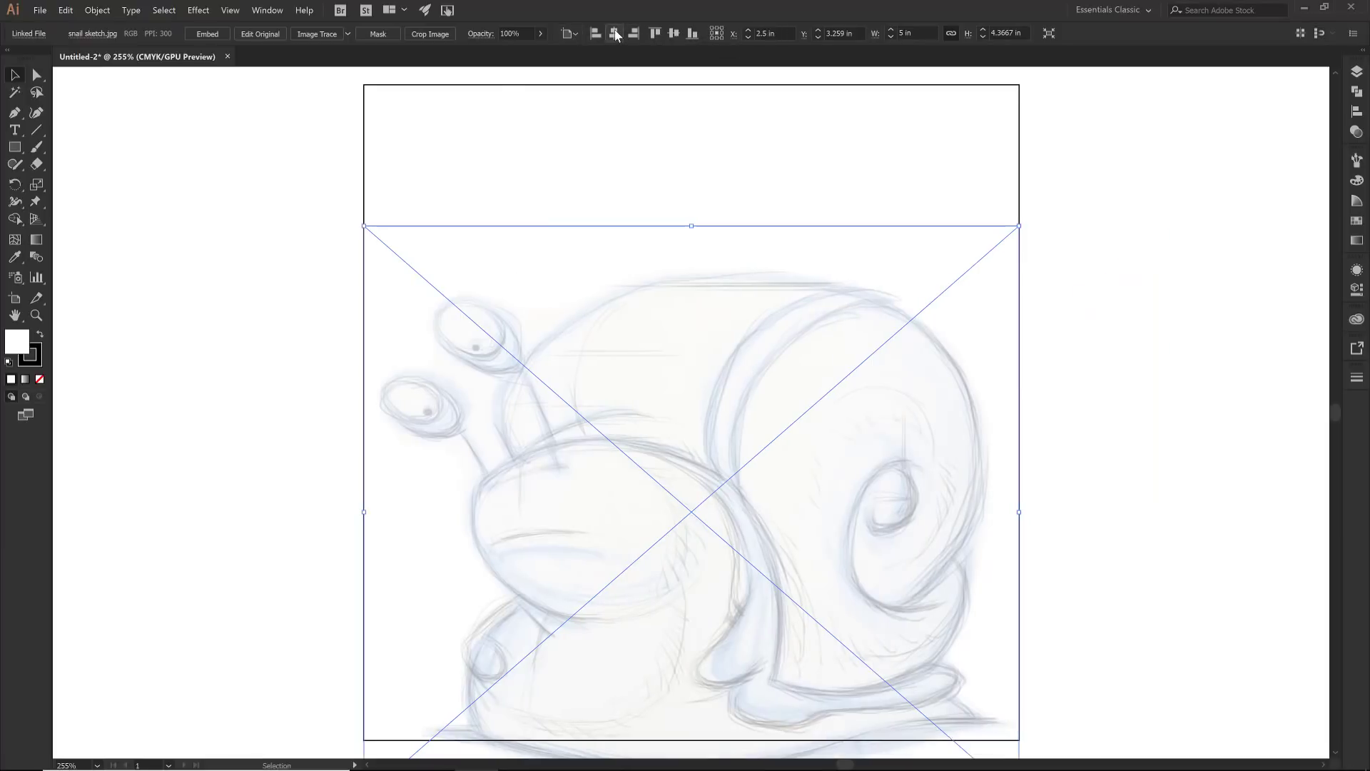
{"action": "left_click", "coordinate": [673, 34]}
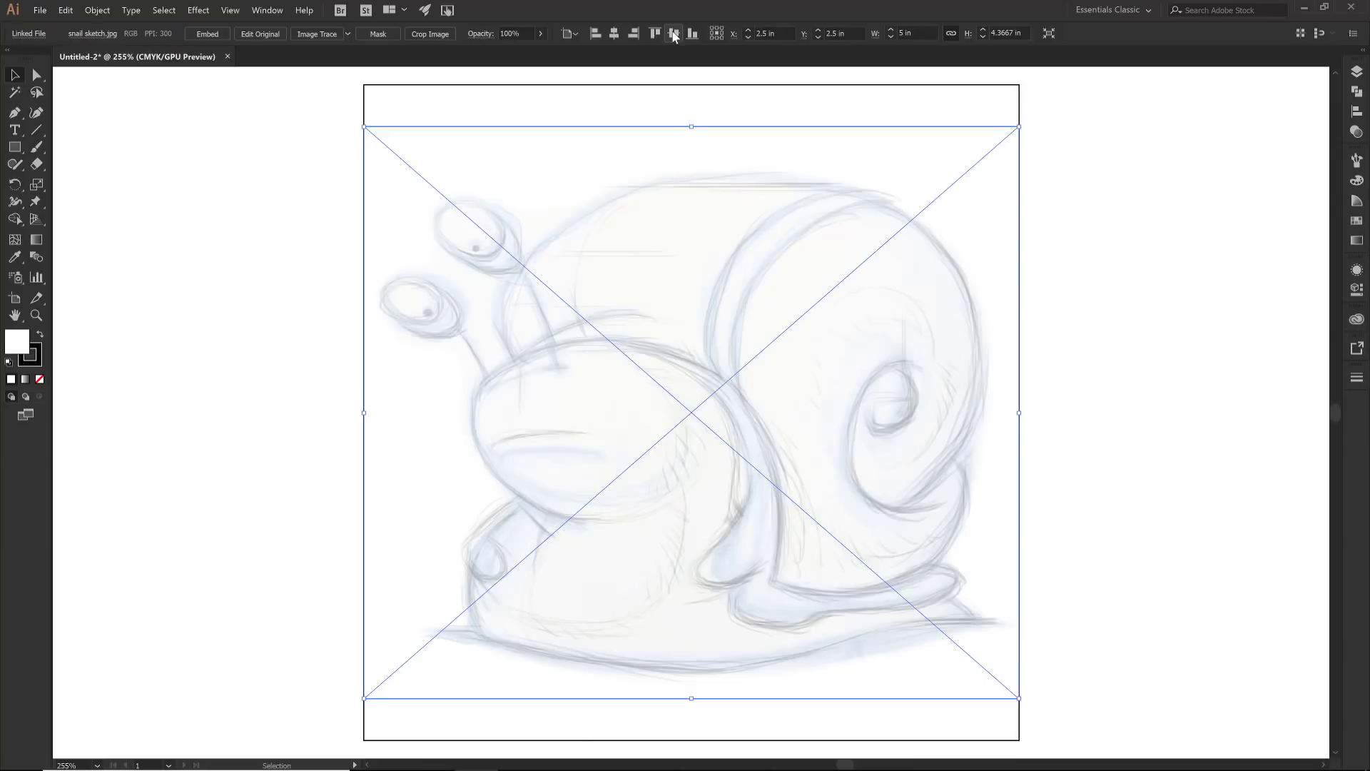
- Make the sketch layer a dimmed Template layer
{"action": "left_click", "coordinate": [1354, 75]}
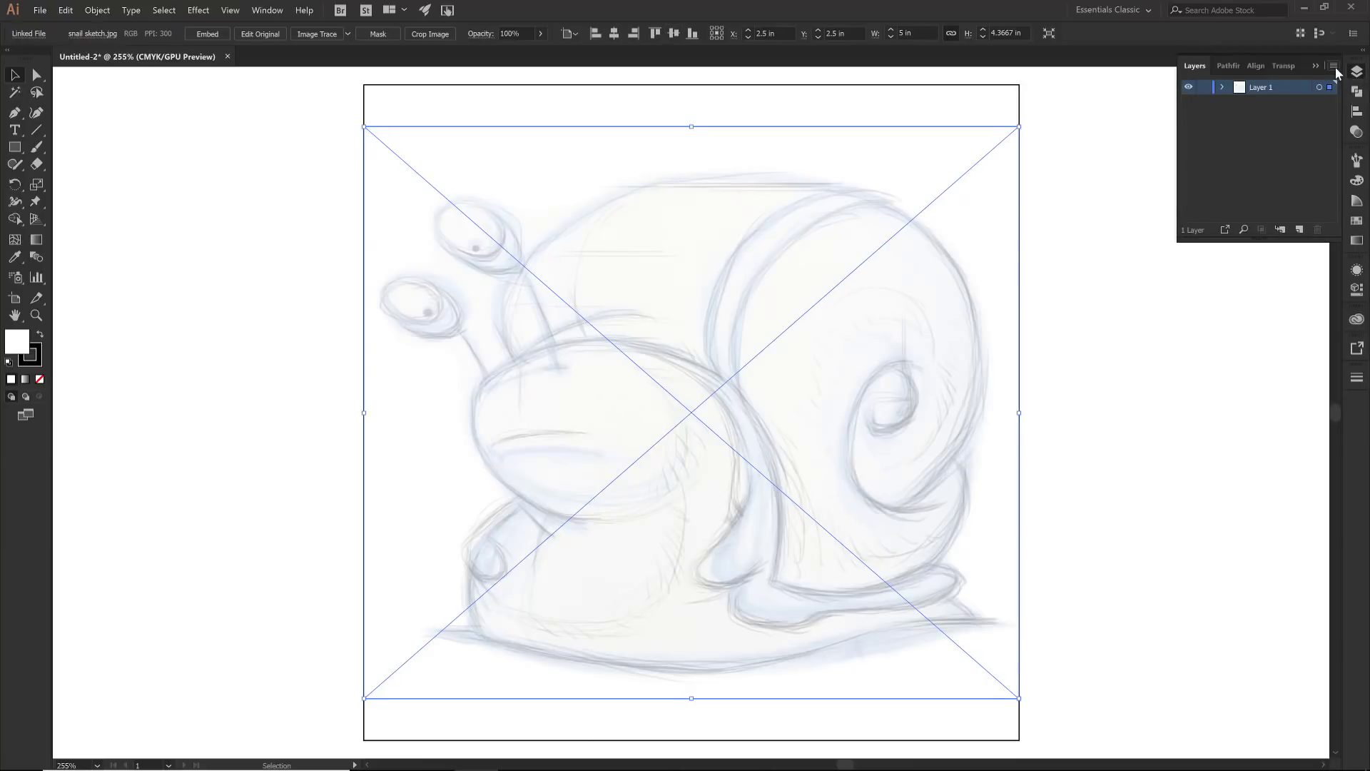
{"action": "left_click", "coordinate": [1333, 66]}
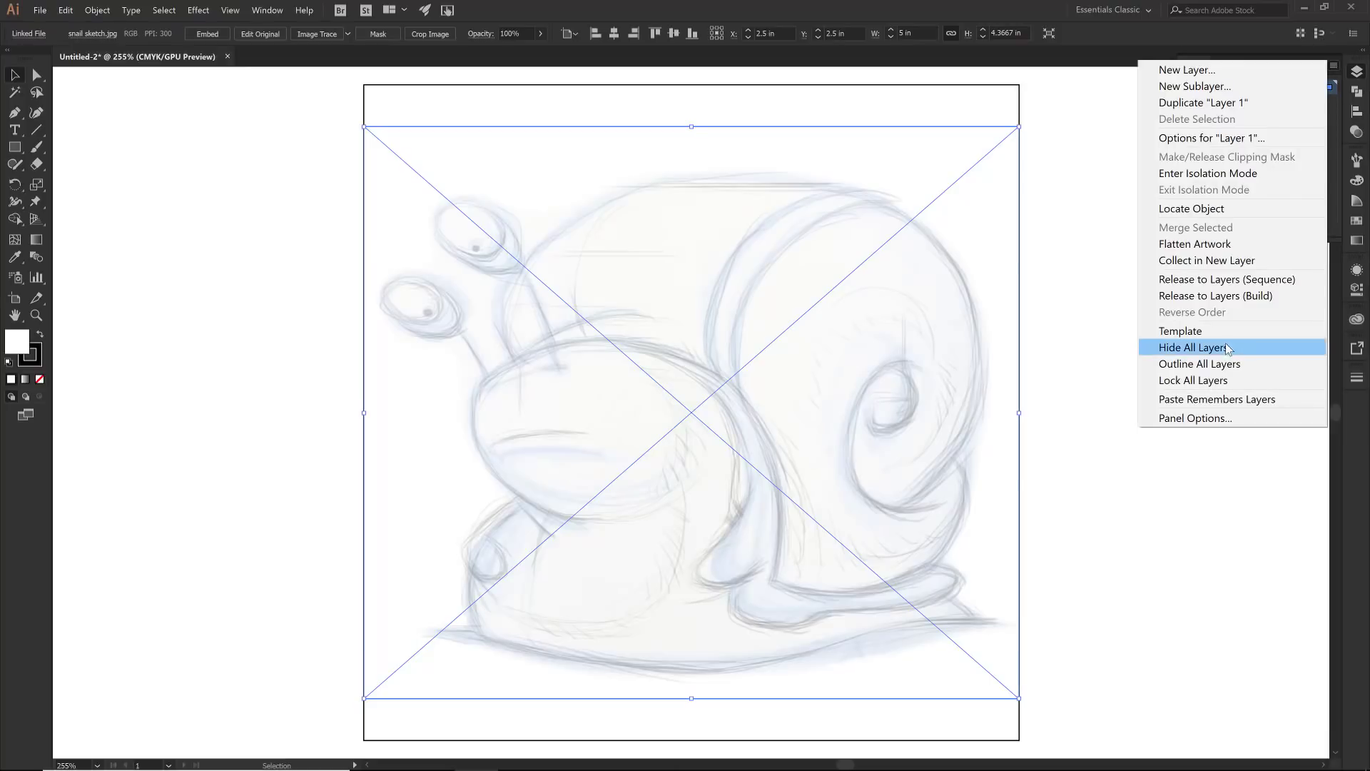
{"action": "left_click", "coordinate": [1197, 333]}
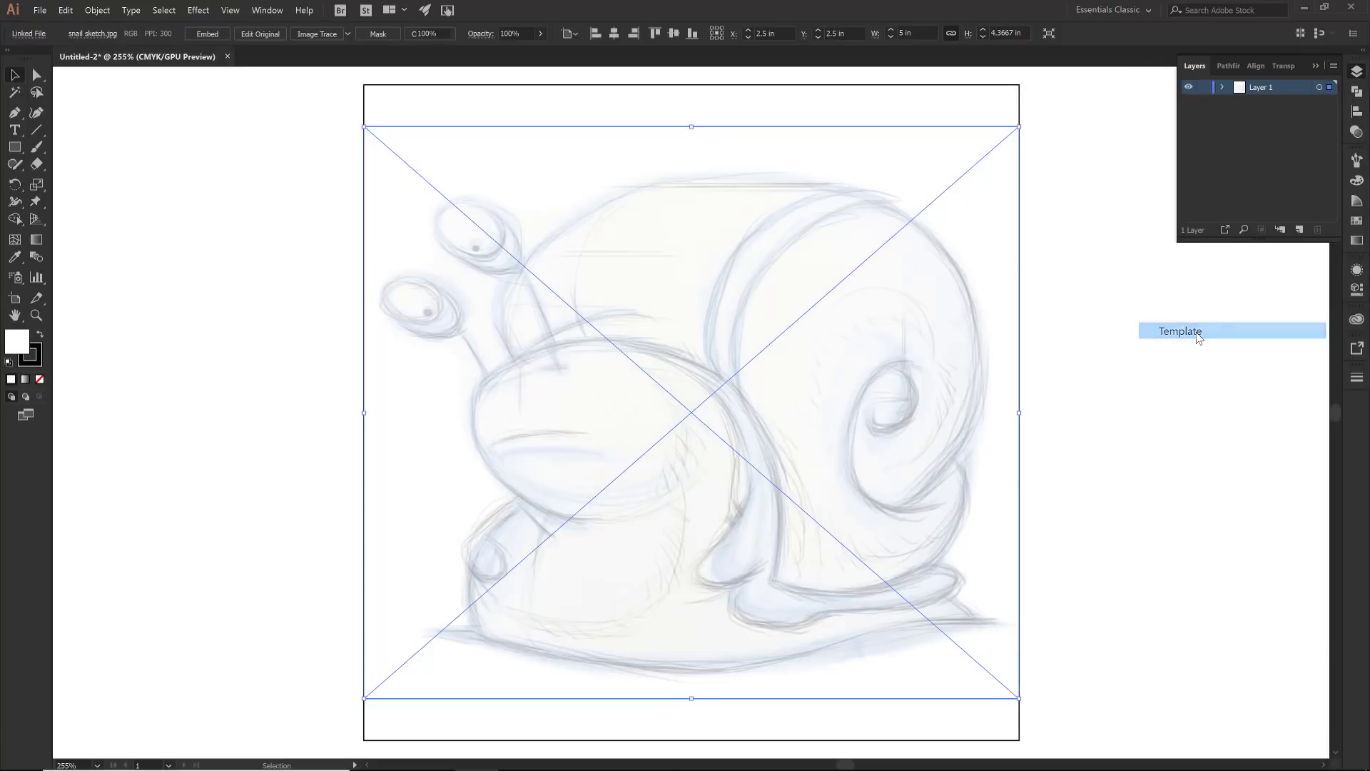
- Add a new Layer 2 above the template and hide the artboard edges
{"action": "left_click", "coordinate": [1299, 230]}
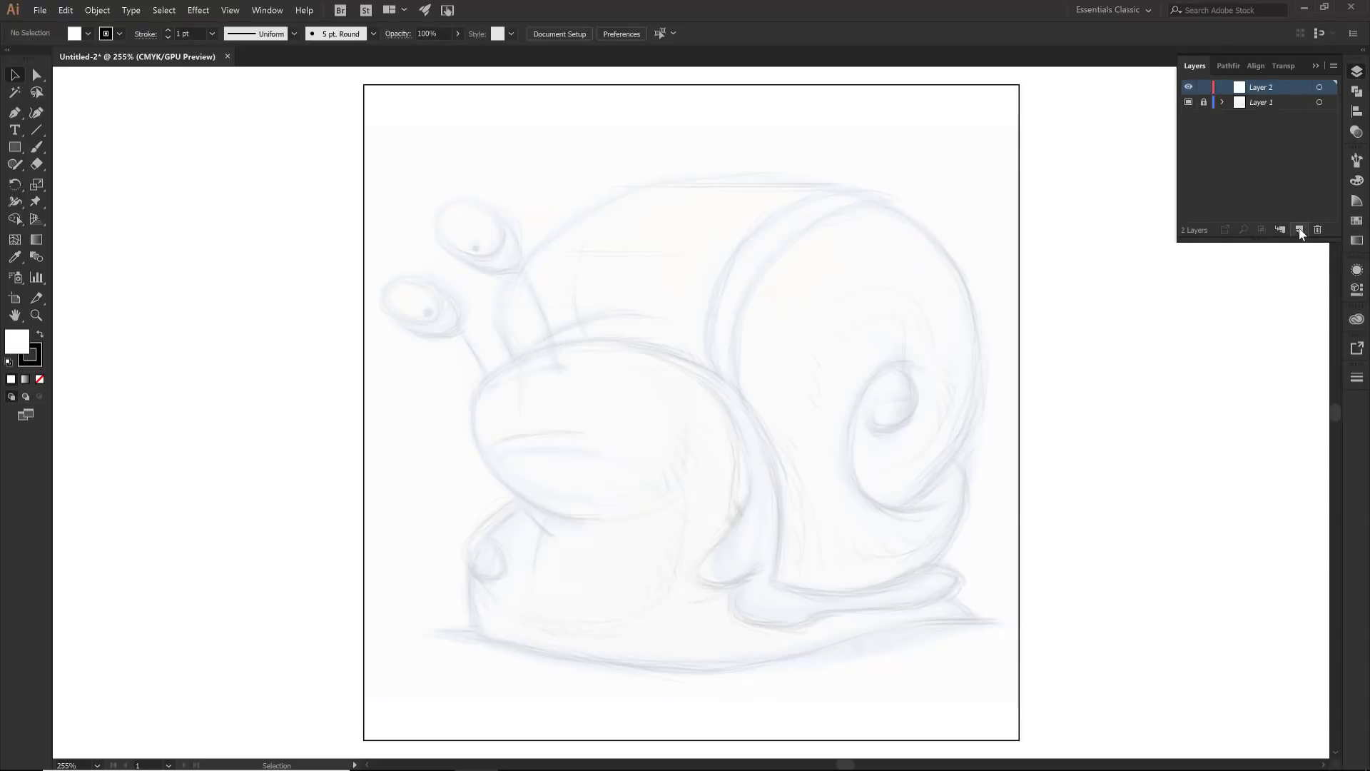
{"action": "double_click", "coordinate": [1269, 88]}
{"action": "key", "text": "Return"}
{"action": "left_click", "coordinate": [229, 10]}
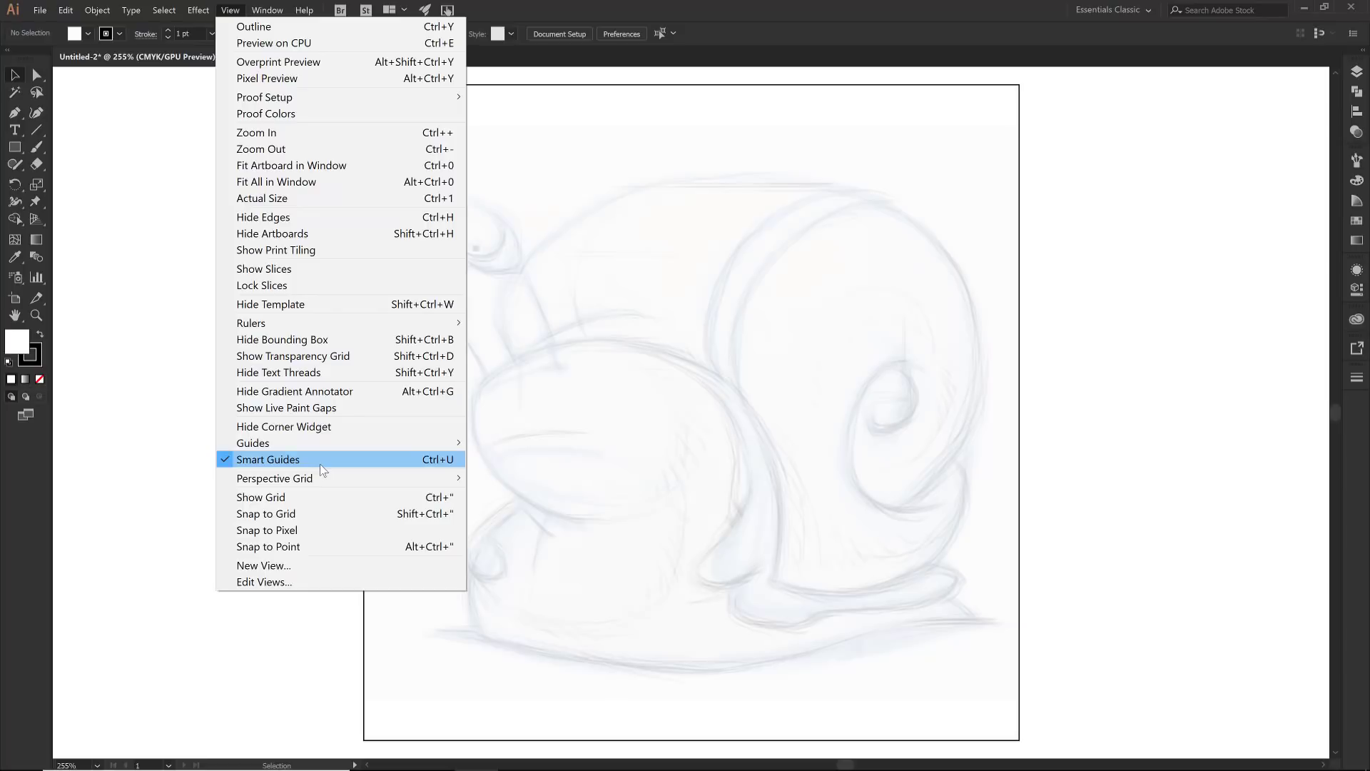
{"action": "left_click", "coordinate": [311, 233]}
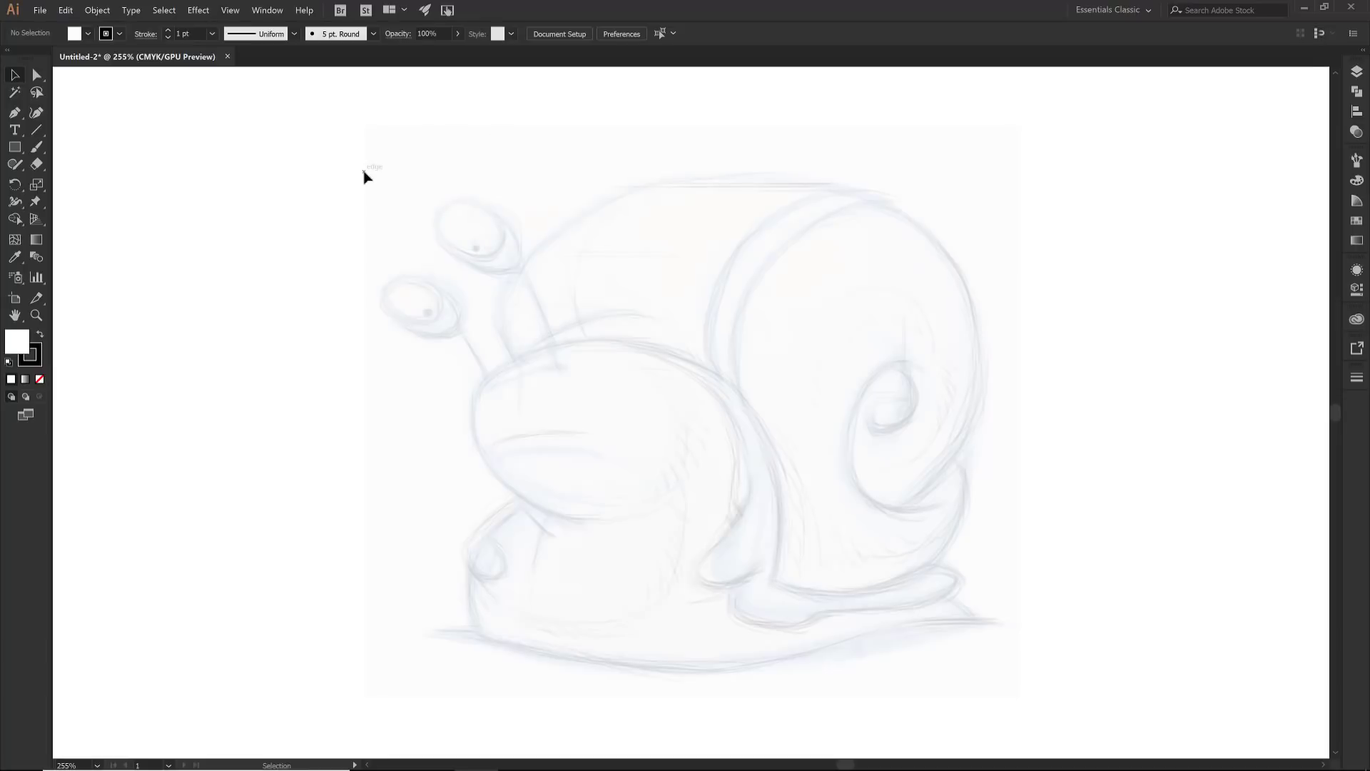
- Draw an unfilled ellipse about 1.988 × 1.356 in tracing the snail's head
{"action": "left_click", "coordinate": [40, 379]}
{"action": "left_click", "coordinate": [15, 147]}
{"action": "left_click", "coordinate": [84, 182]}
{"action": "left_click_drag", "start_coordinate": [473, 432], "coordinate": [734, 516]}
{"action": "key", "text": "v"}
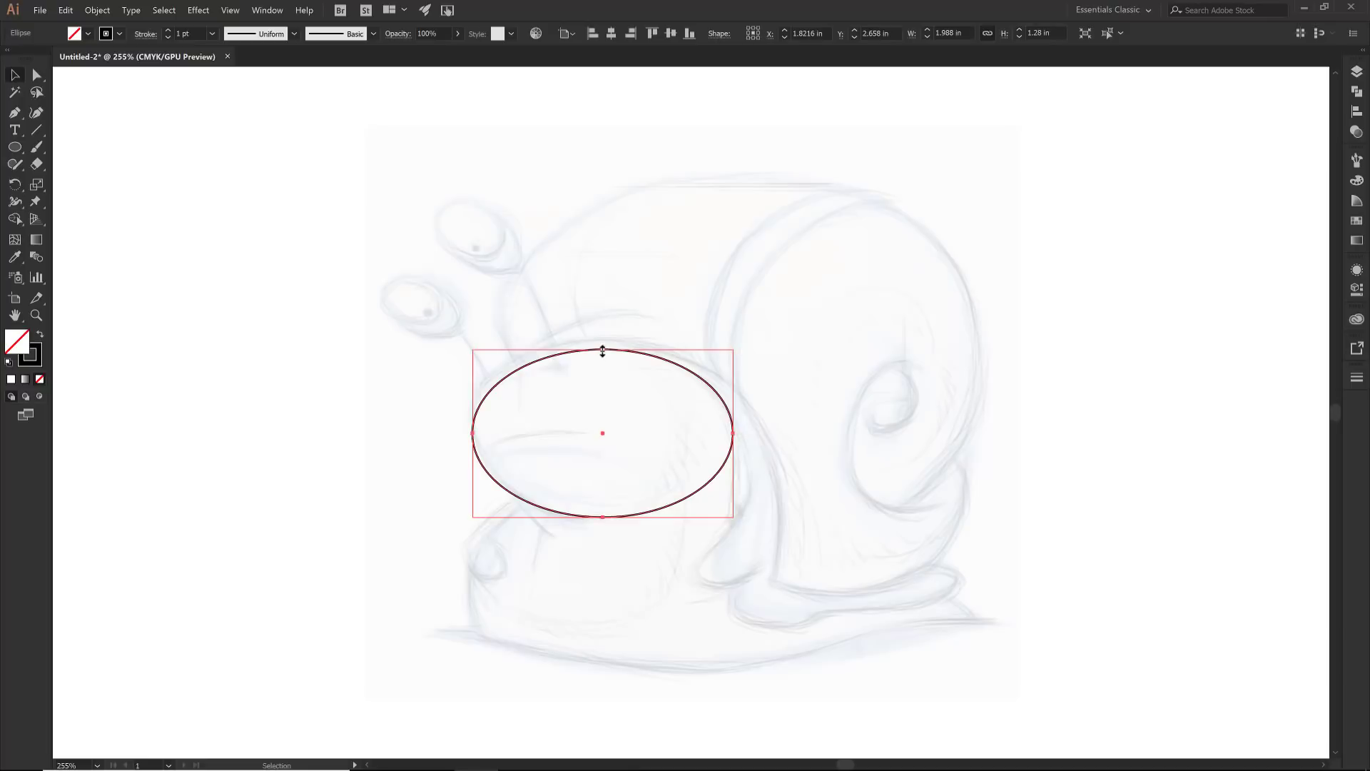
{"action": "left_click_drag", "start_coordinate": [602, 349], "coordinate": [600, 339]}
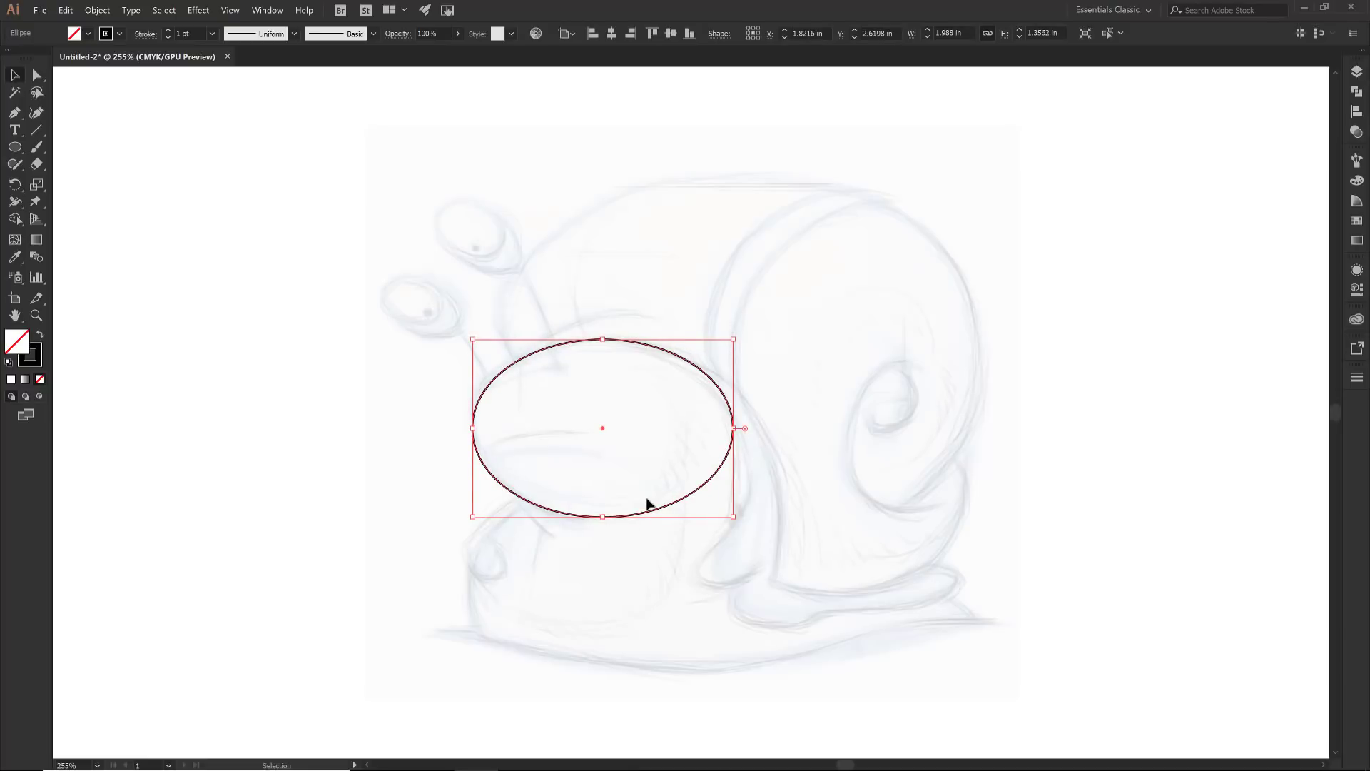
{"action": "left_click", "coordinate": [15, 148]}
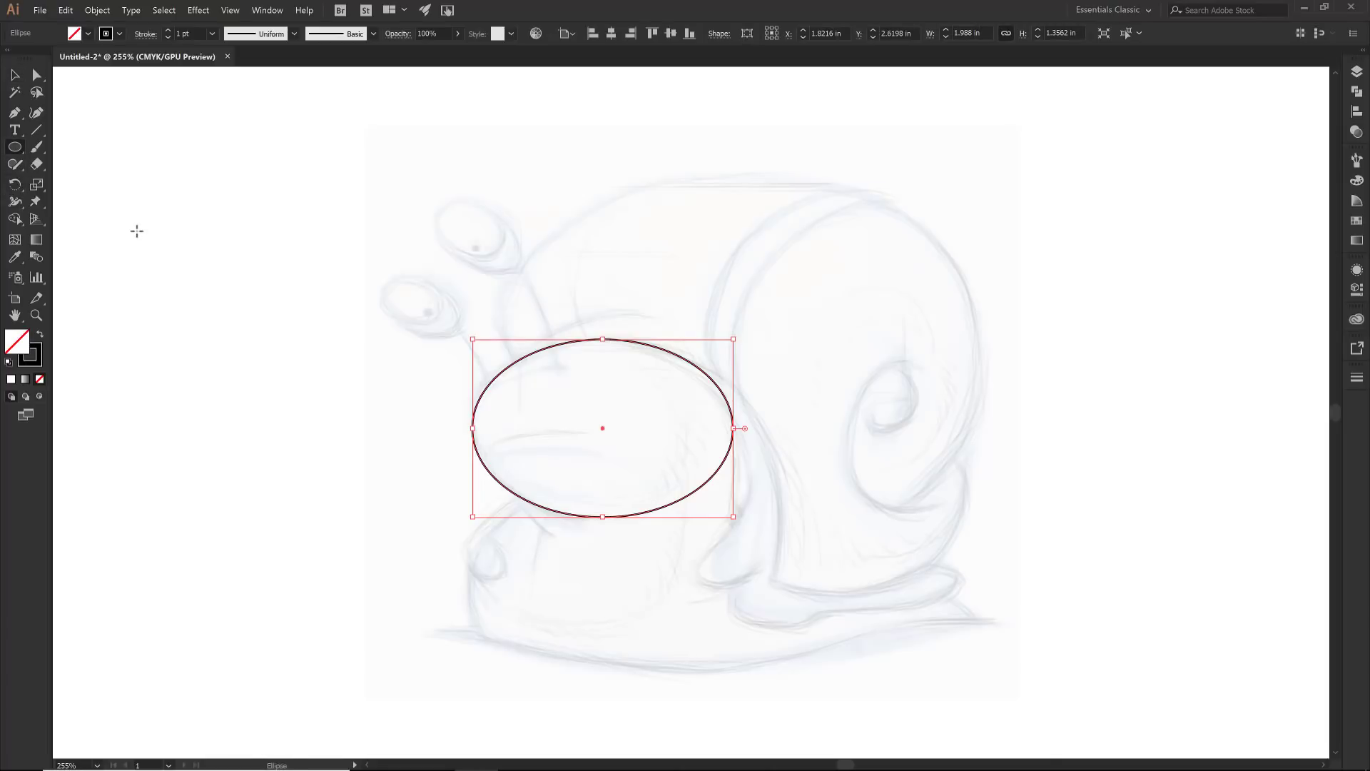
- Cut the head ellipse with Scissors at its bottom and delete the lower-right segment
{"action": "left_click", "coordinate": [137, 230]}
{"action": "key", "text": "Escape"}
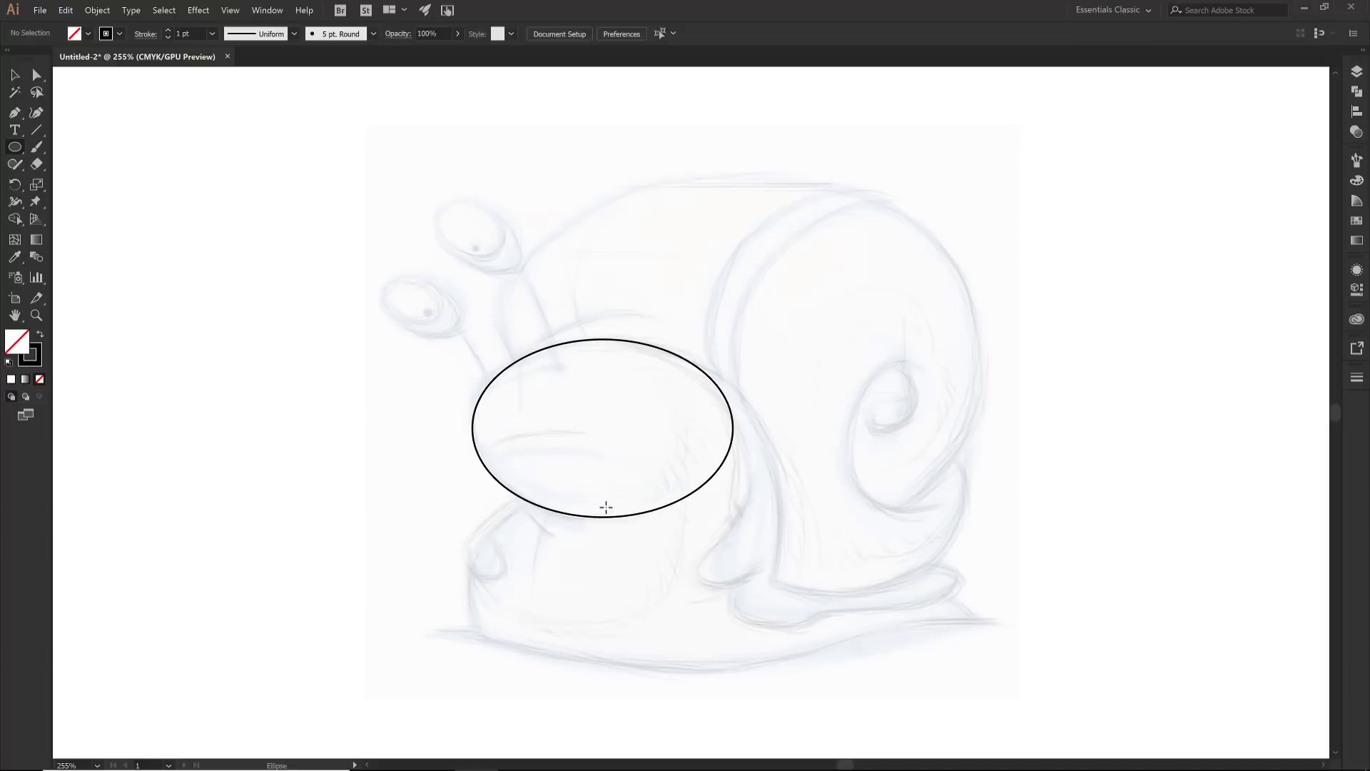
{"action": "key", "text": "c"}
{"action": "left_click", "coordinate": [585, 515]}
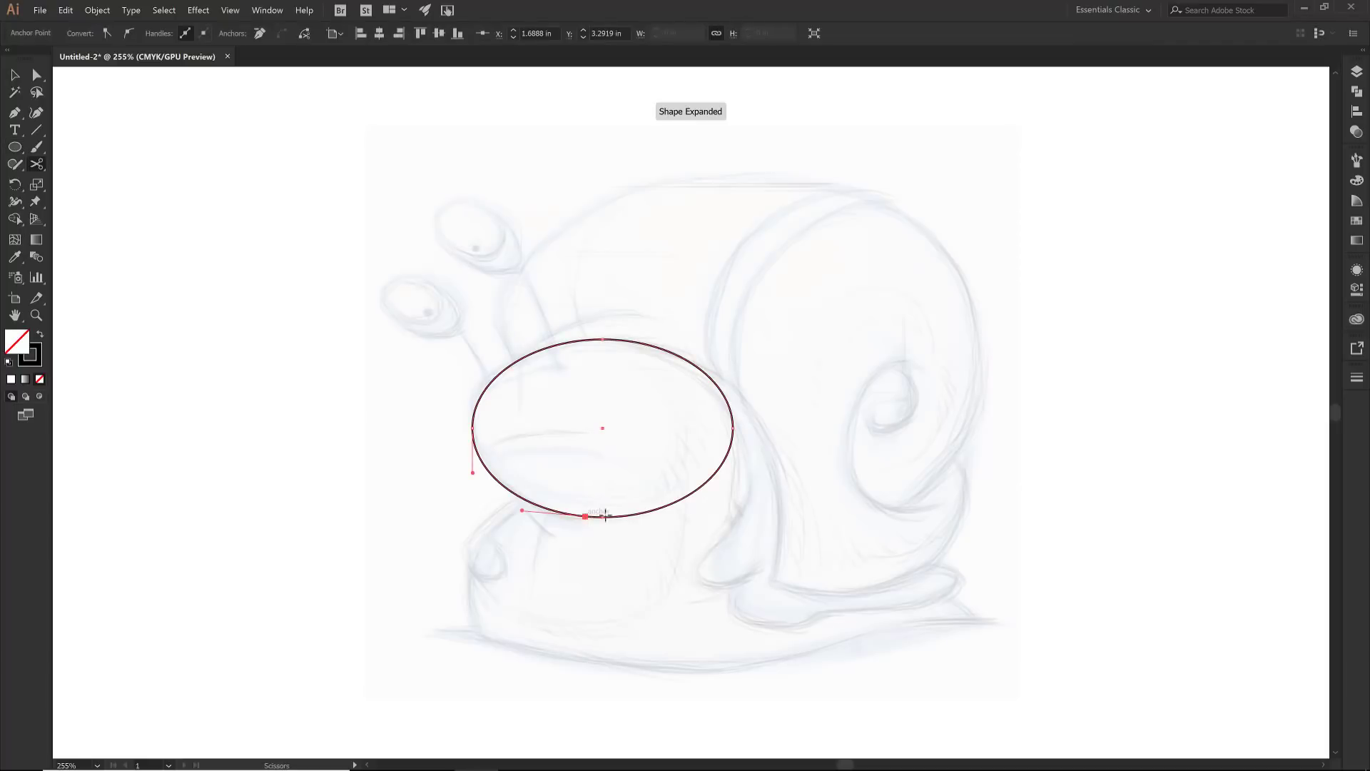
{"action": "key", "text": "v"}
{"action": "left_click_drag", "start_coordinate": [580, 452], "coordinate": [696, 498]}
{"action": "left_click", "coordinate": [695, 495]}
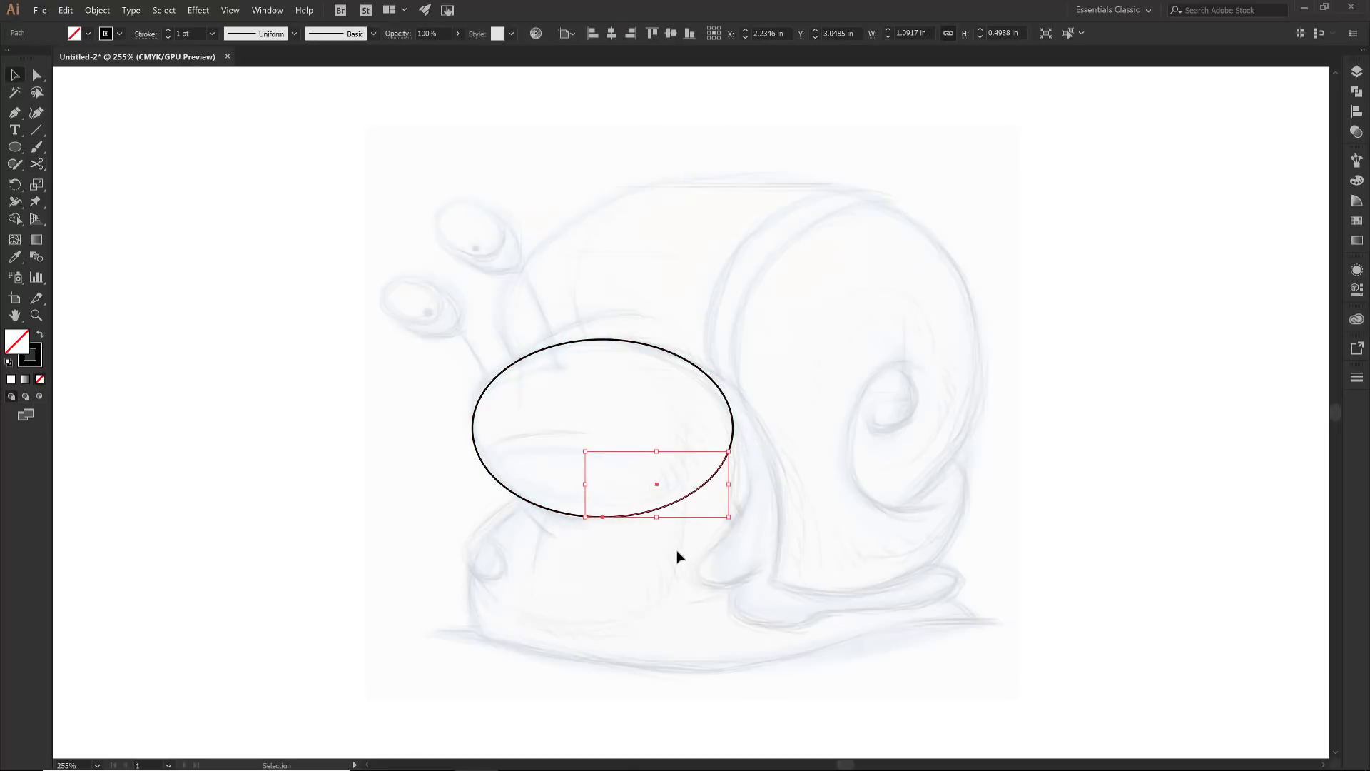
{"action": "key", "text": "Delete"}
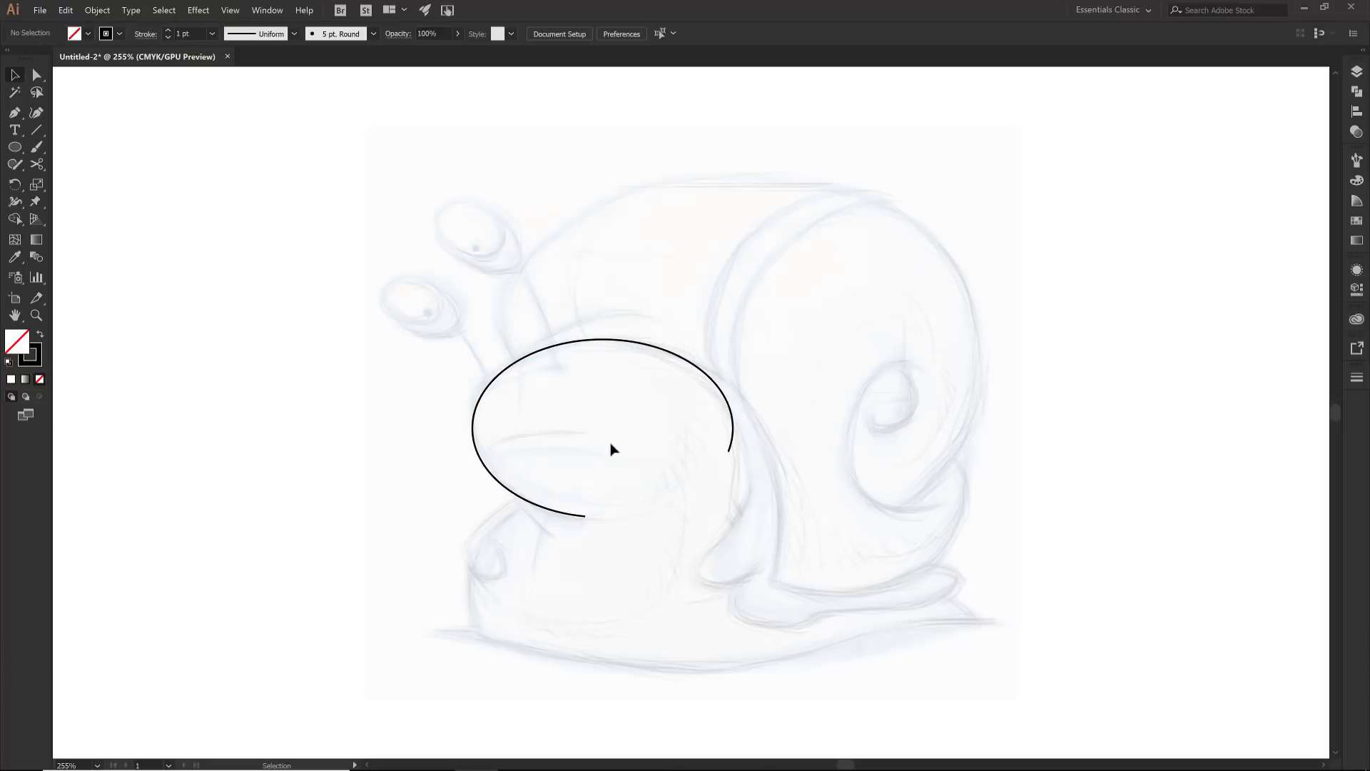
{"action": "left_click", "coordinate": [567, 513]}
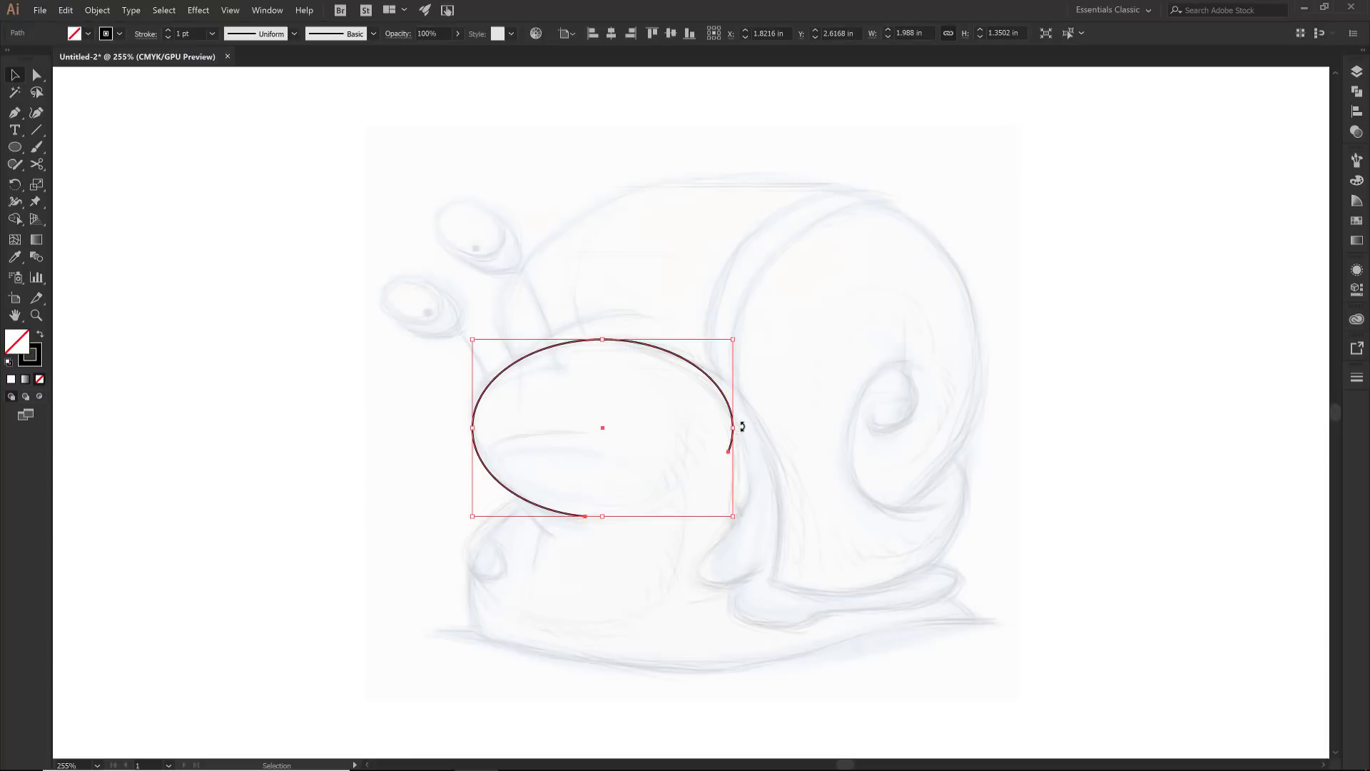
- Continue the open head arc with the Pen from its right endpoint
{"action": "key", "text": "p"}
{"action": "left_click", "coordinate": [729, 451]}
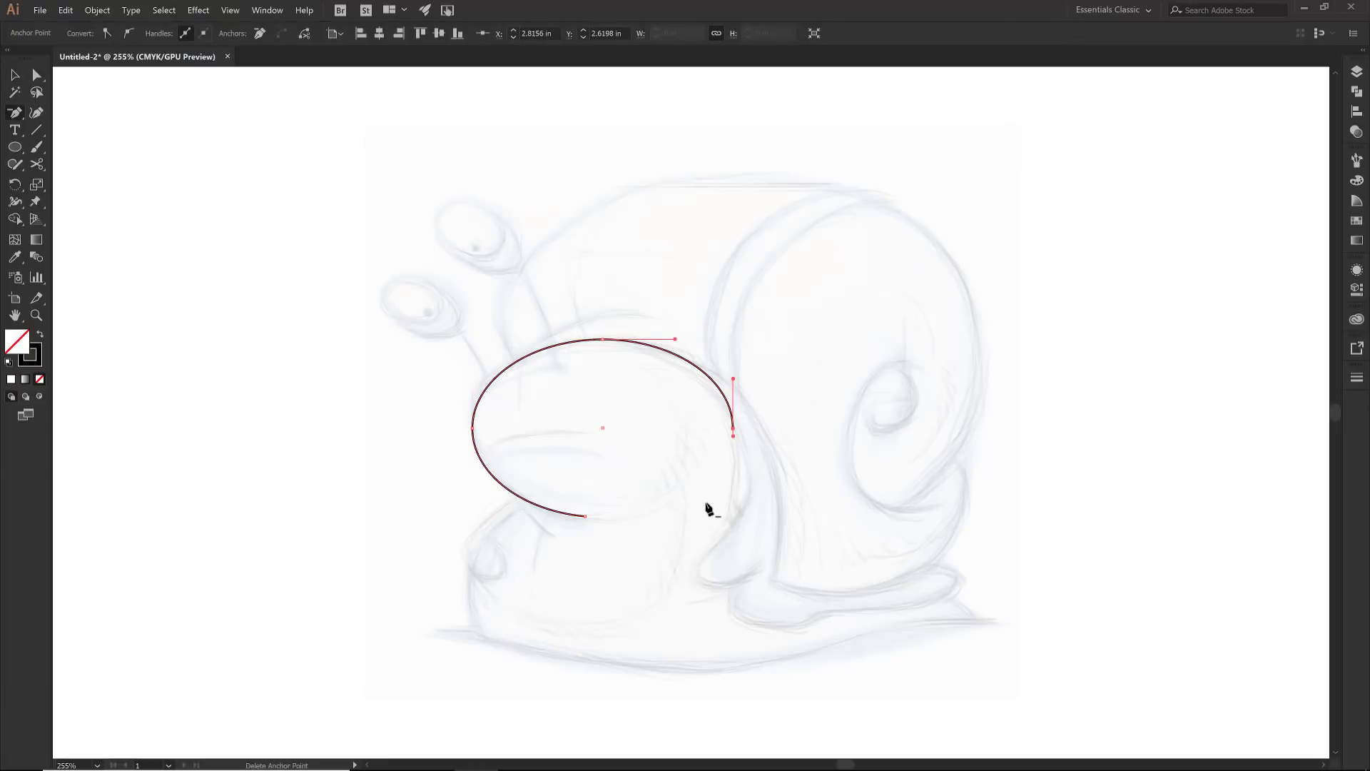
{"action": "key", "text": "a"}
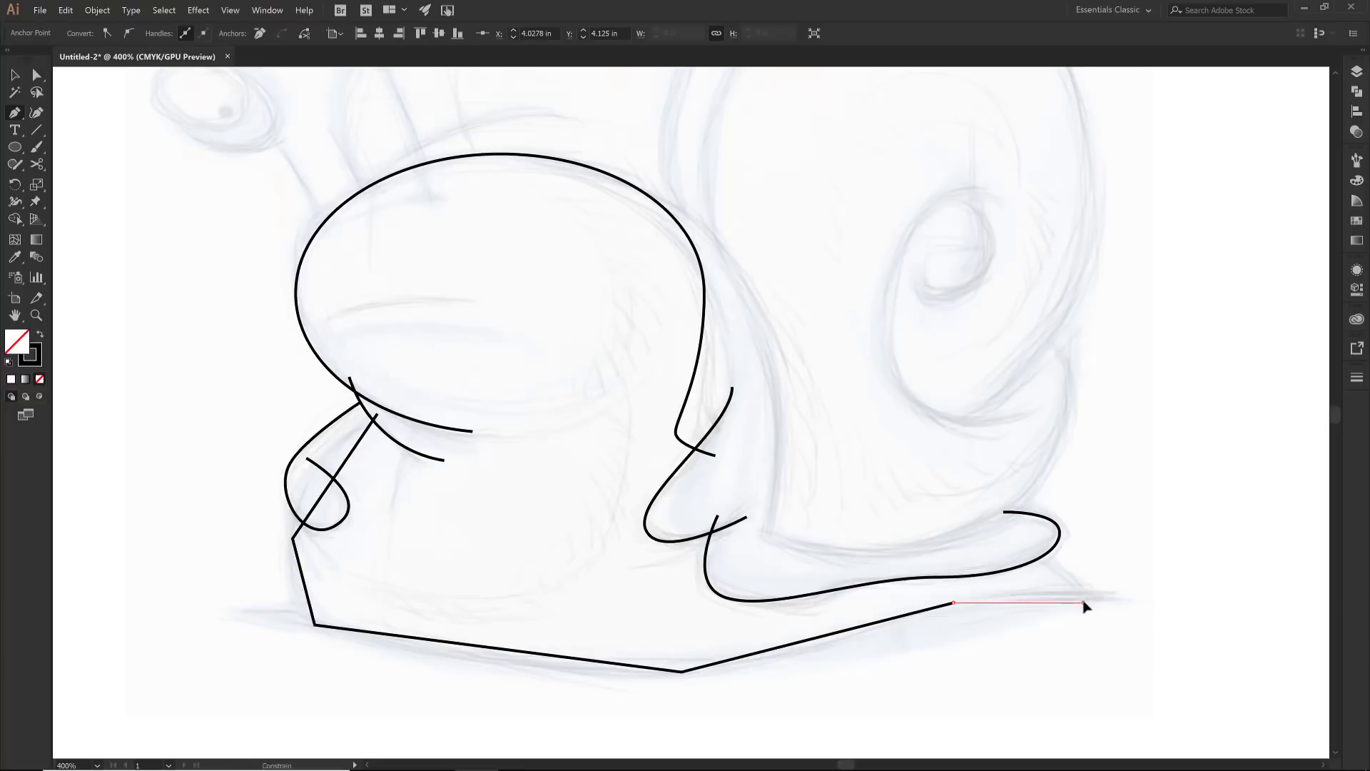
- Extend the foot outline to the tail tip, end it at the shell base, and curve its bottom
{"action": "left_click", "coordinate": [1085, 604]}
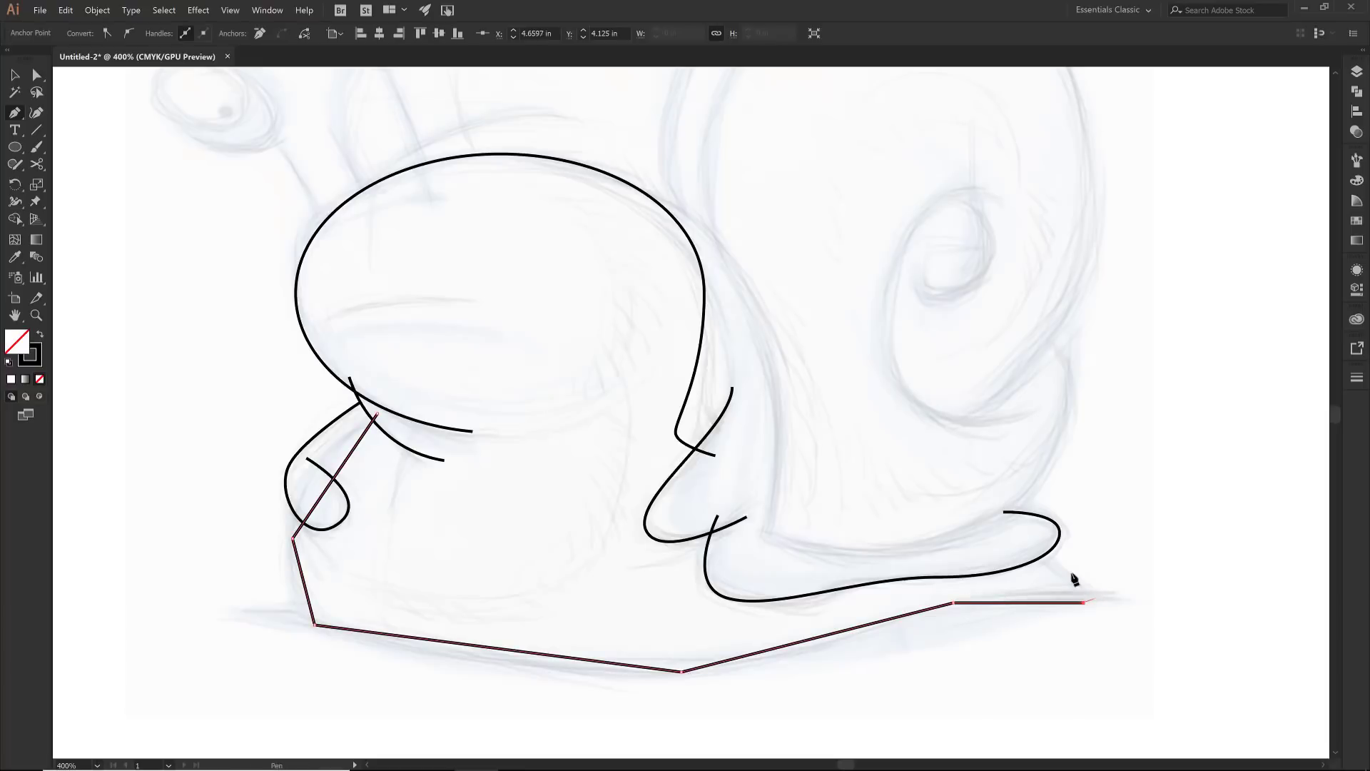
{"action": "left_click", "coordinate": [1038, 558]}
{"action": "left_click_drag", "start_coordinate": [1039, 558], "coordinate": [1002, 562]}
{"action": "left_click_drag", "start_coordinate": [682, 671], "coordinate": [775, 670]}
{"action": "left_click_drag", "start_coordinate": [315, 627], "coordinate": [345, 654]}
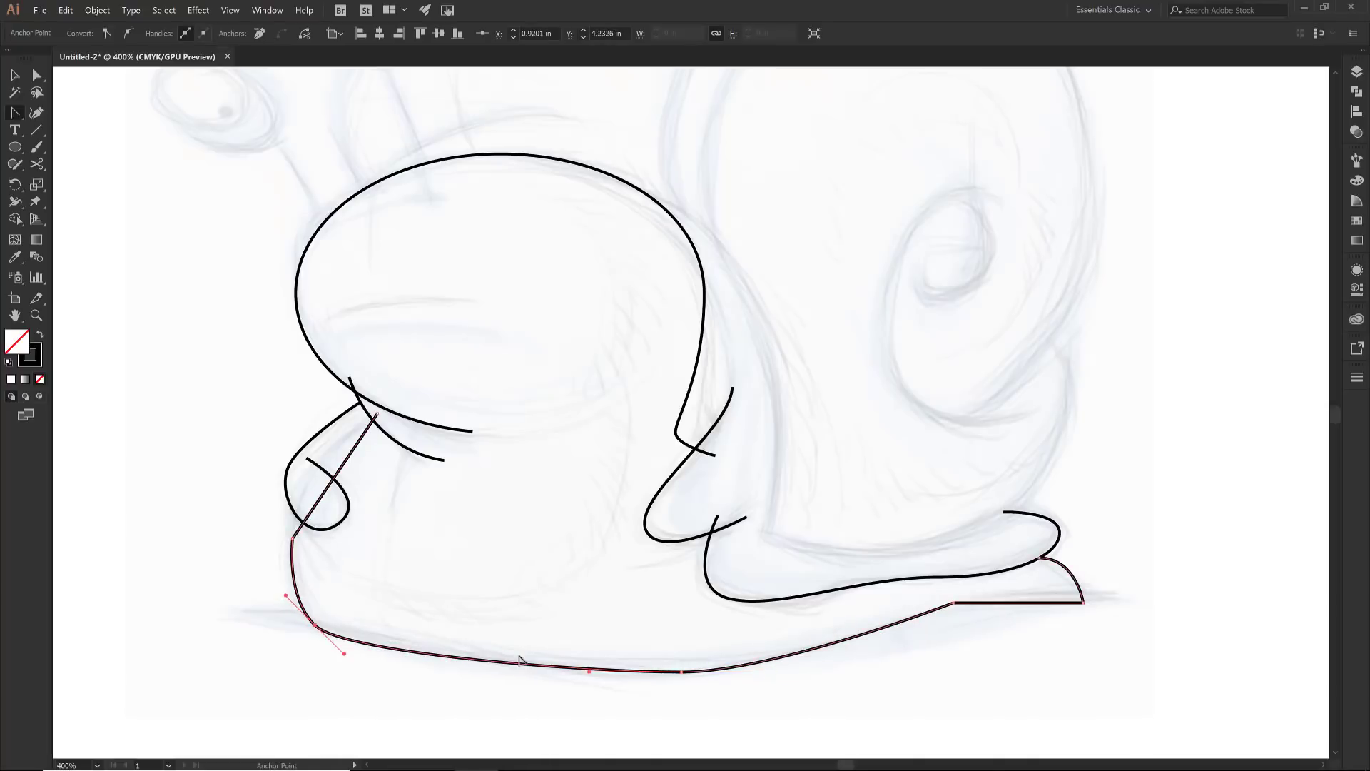
{"action": "left_click", "coordinate": [682, 671]}
{"action": "left_click_drag", "start_coordinate": [682, 672], "coordinate": [782, 672]}
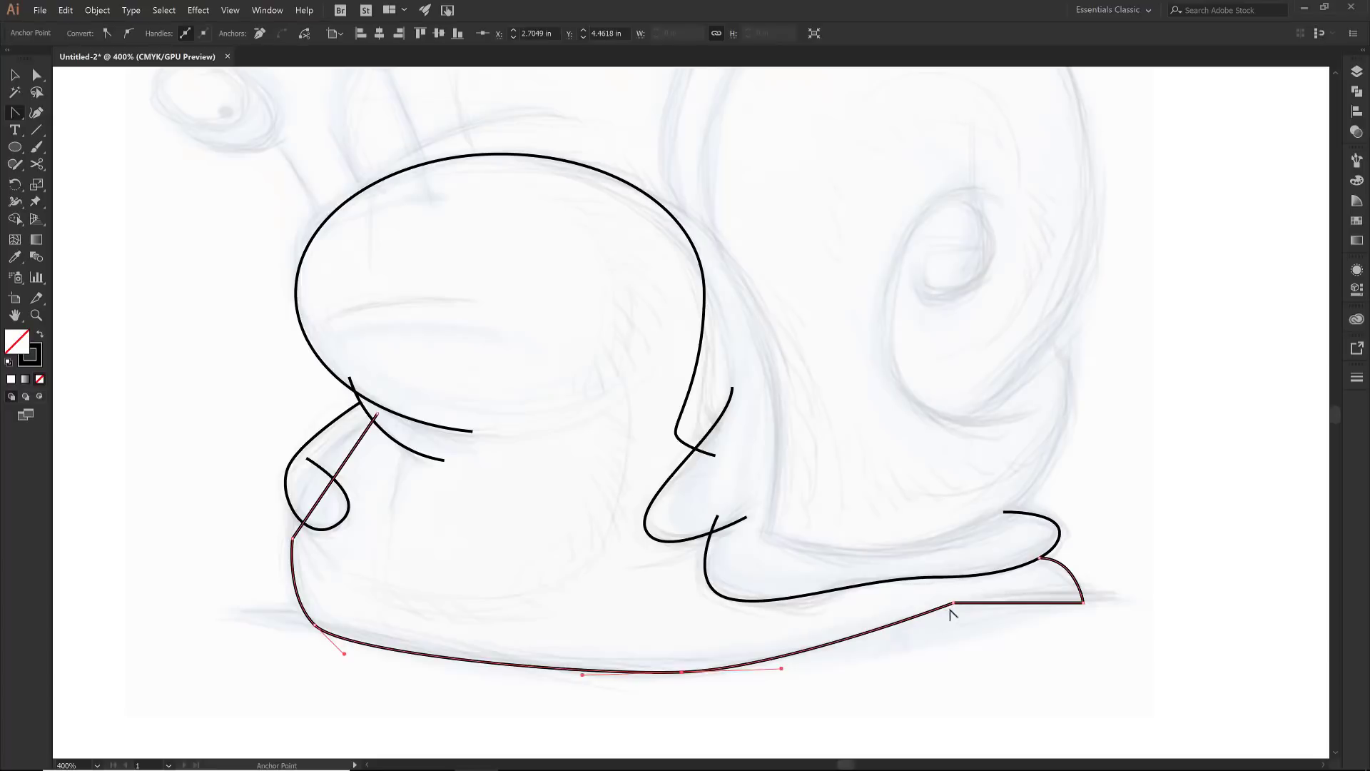
{"action": "left_click_drag", "start_coordinate": [953, 603], "coordinate": [923, 609]}
- Adjust the foot's bottom and front anchors so its front edge bulges in smooth curves
{"action": "key", "text": "a"}
{"action": "left_click", "coordinate": [658, 672]}
{"action": "left_click_drag", "start_coordinate": [660, 676], "coordinate": [660, 673]}
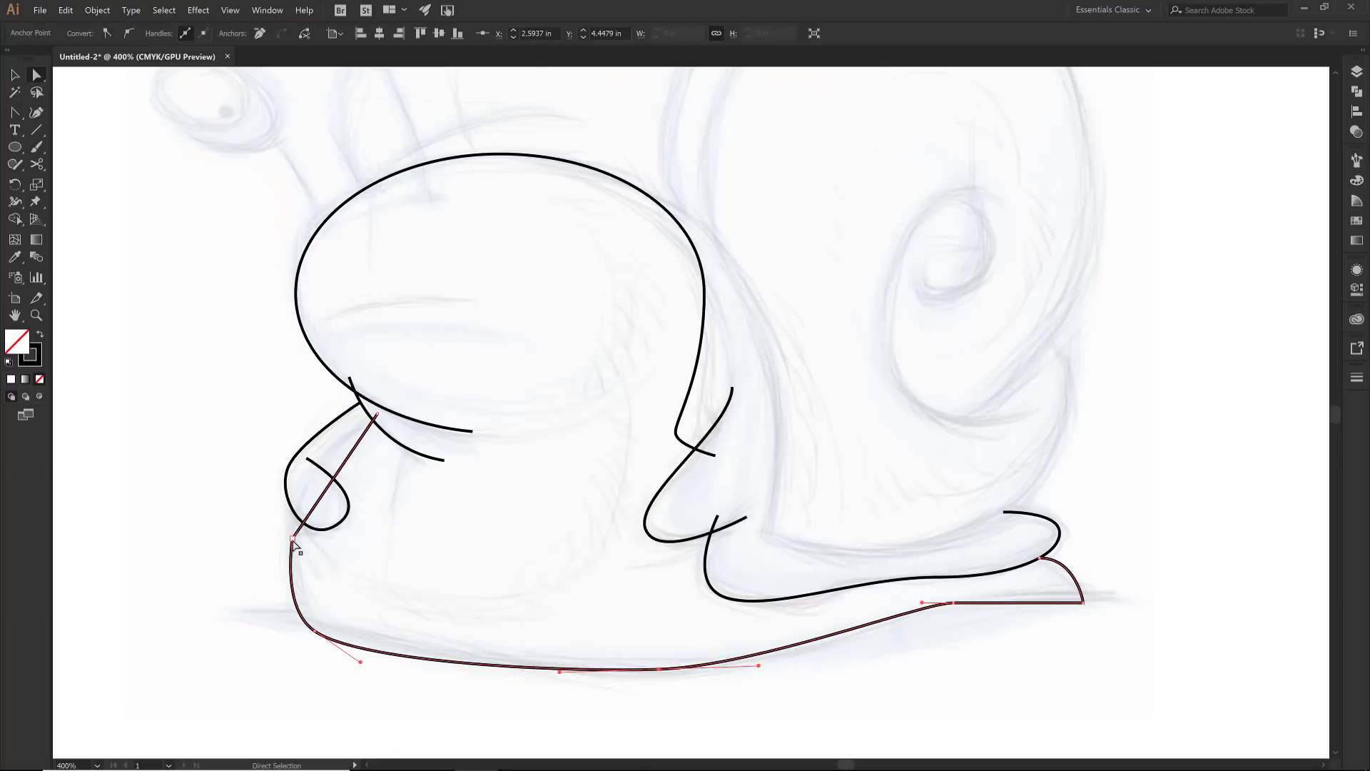
{"action": "left_click_drag", "start_coordinate": [293, 538], "coordinate": [316, 561]}
{"action": "key", "text": "shift+c"}
{"action": "left_click_drag", "start_coordinate": [376, 417], "coordinate": [266, 483]}
{"action": "key", "text": "a"}
{"action": "left_click_drag", "start_coordinate": [281, 608], "coordinate": [266, 592]}
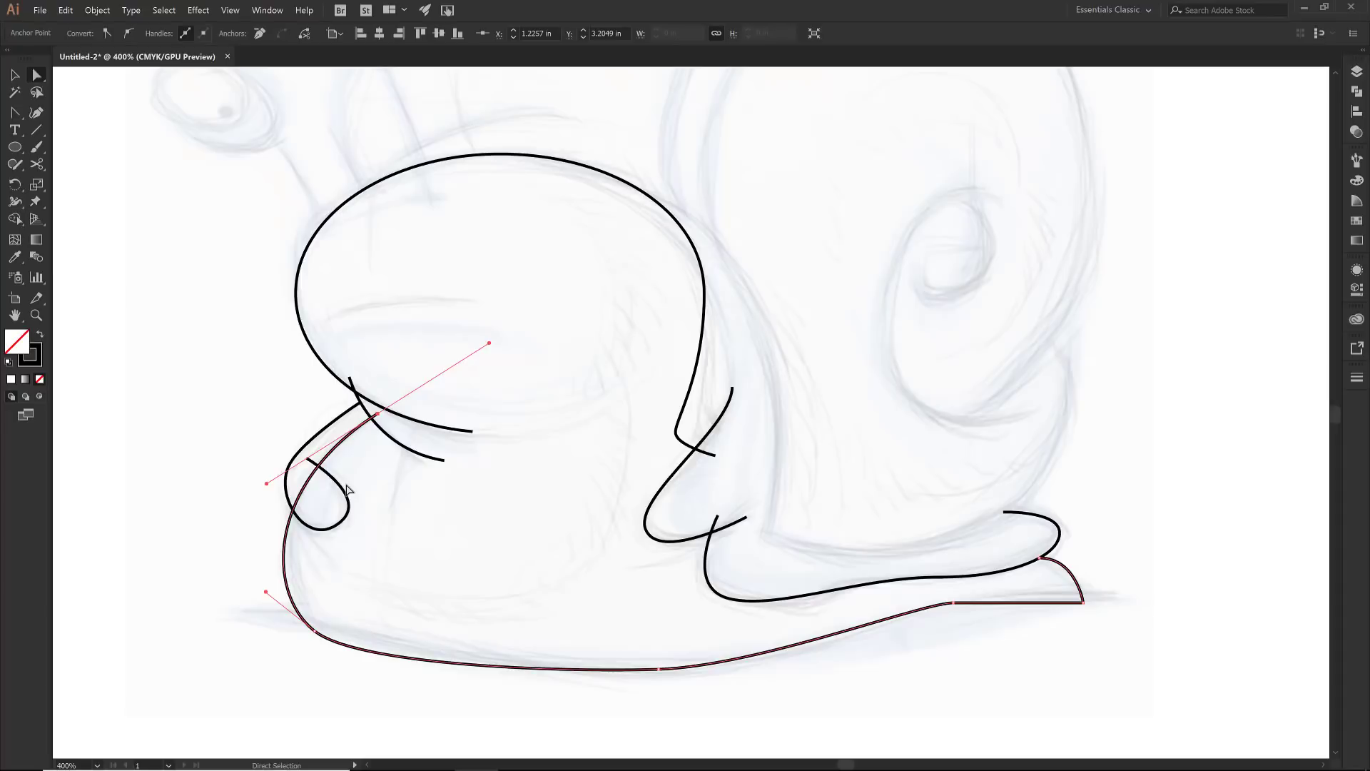
- Draw a path from the head top to the shell base and up its right side, bent into curves
{"action": "key", "text": "p"}
{"action": "left_click", "coordinate": [620, 178], "text": "ctrl"}
{"action": "left_click", "coordinate": [620, 181]}
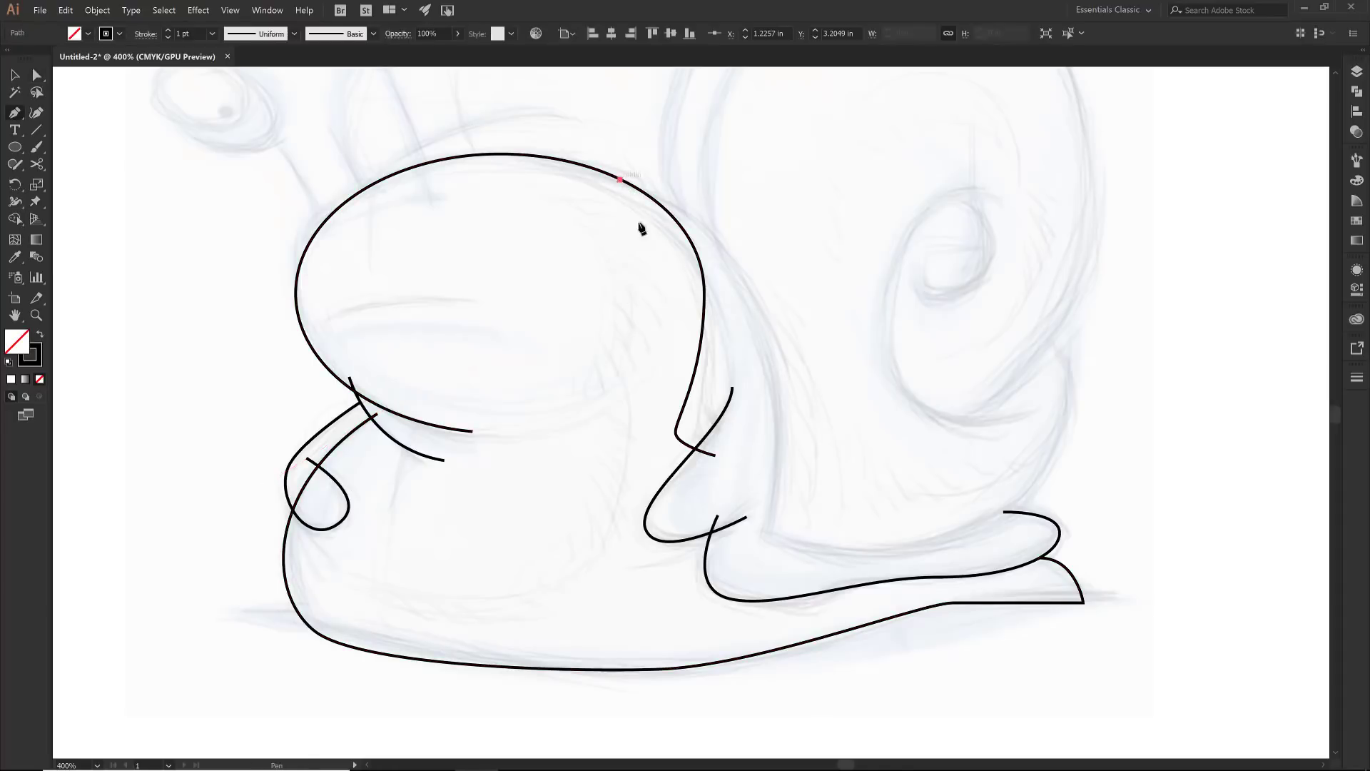
{"action": "left_click", "coordinate": [763, 532]}
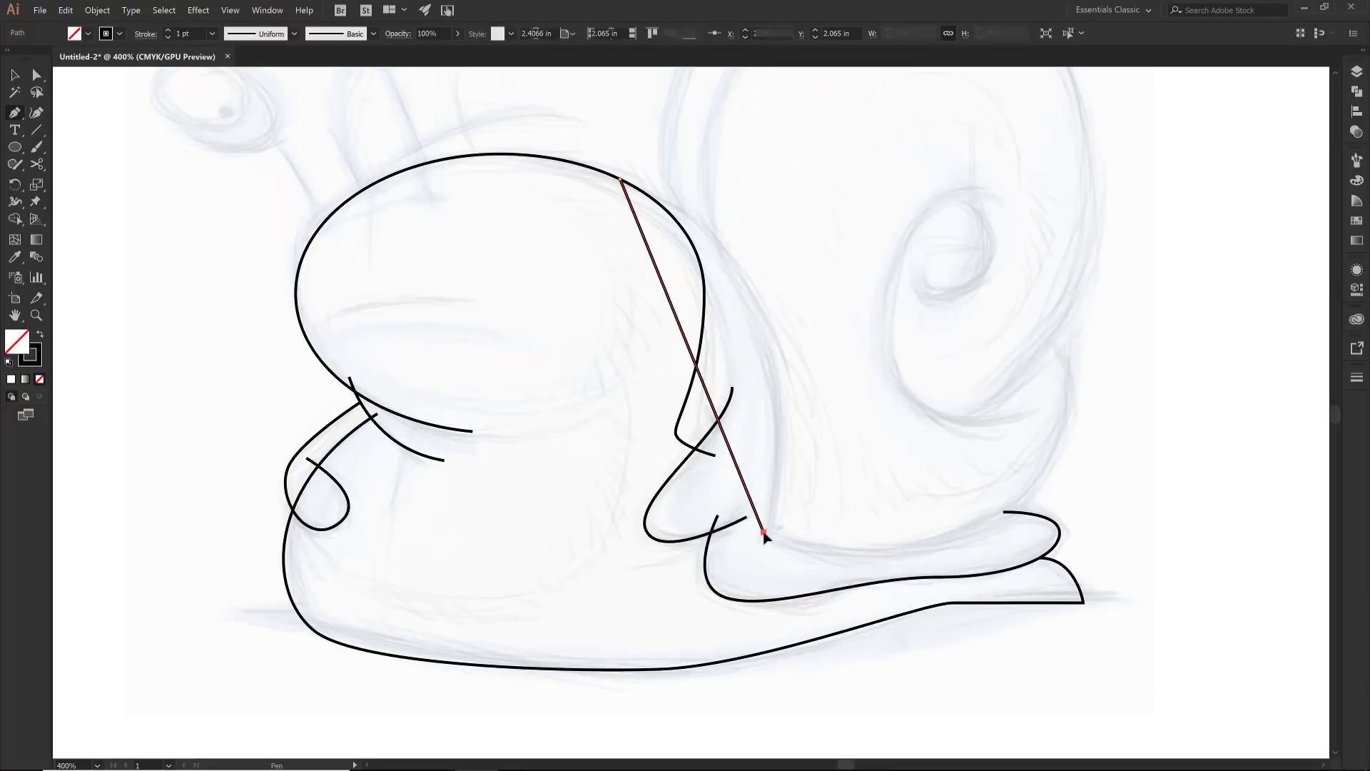
{"action": "left_click", "coordinate": [1053, 338]}
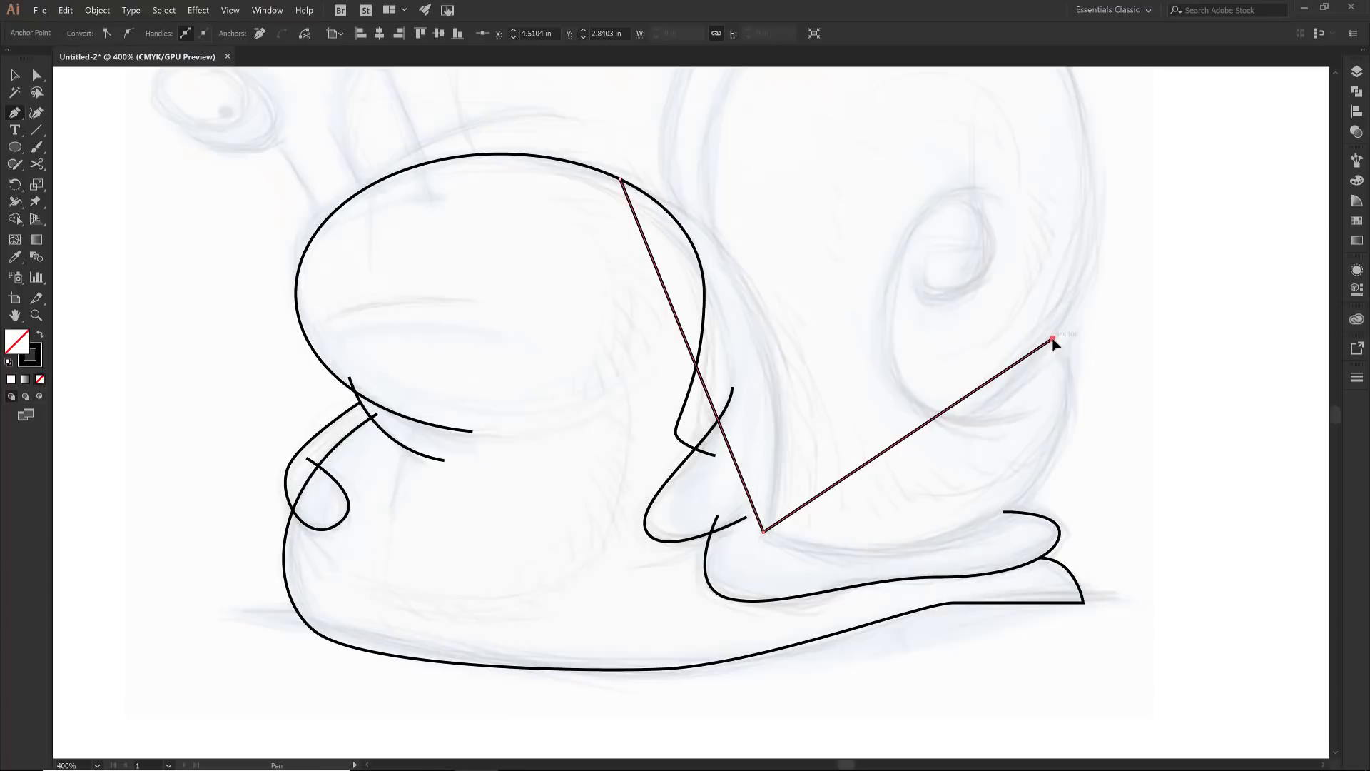
{"action": "key", "text": "shift+c"}
{"action": "left_click_drag", "start_coordinate": [711, 396], "coordinate": [764, 341]}
{"action": "left_click_drag", "start_coordinate": [956, 403], "coordinate": [1001, 511]}
- Lower the corner anchor where shell meets foot and reshape its curve handles
{"action": "key", "text": "a"}
{"action": "left_click", "coordinate": [764, 532]}
{"action": "left_click_drag", "start_coordinate": [768, 540], "coordinate": [768, 549]}
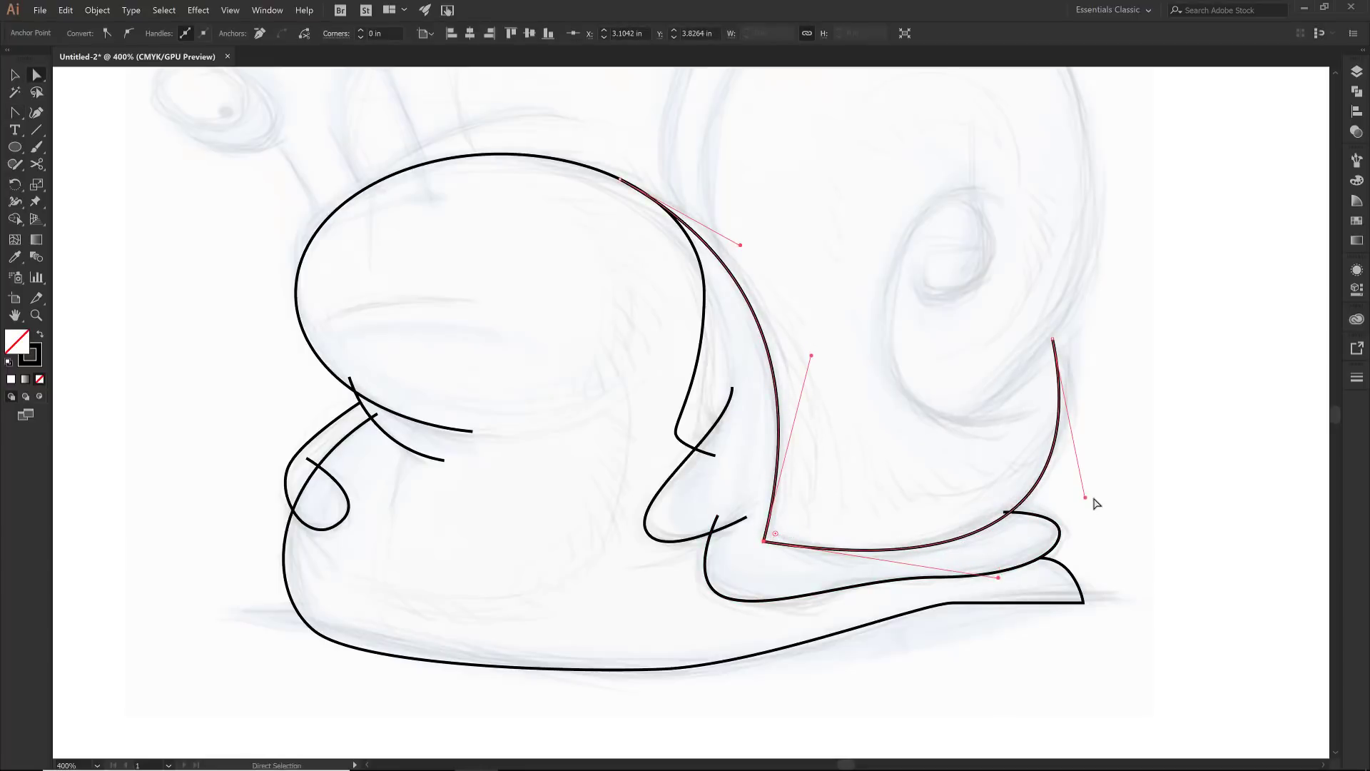
{"action": "left_click_drag", "start_coordinate": [1085, 497], "coordinate": [1111, 483]}
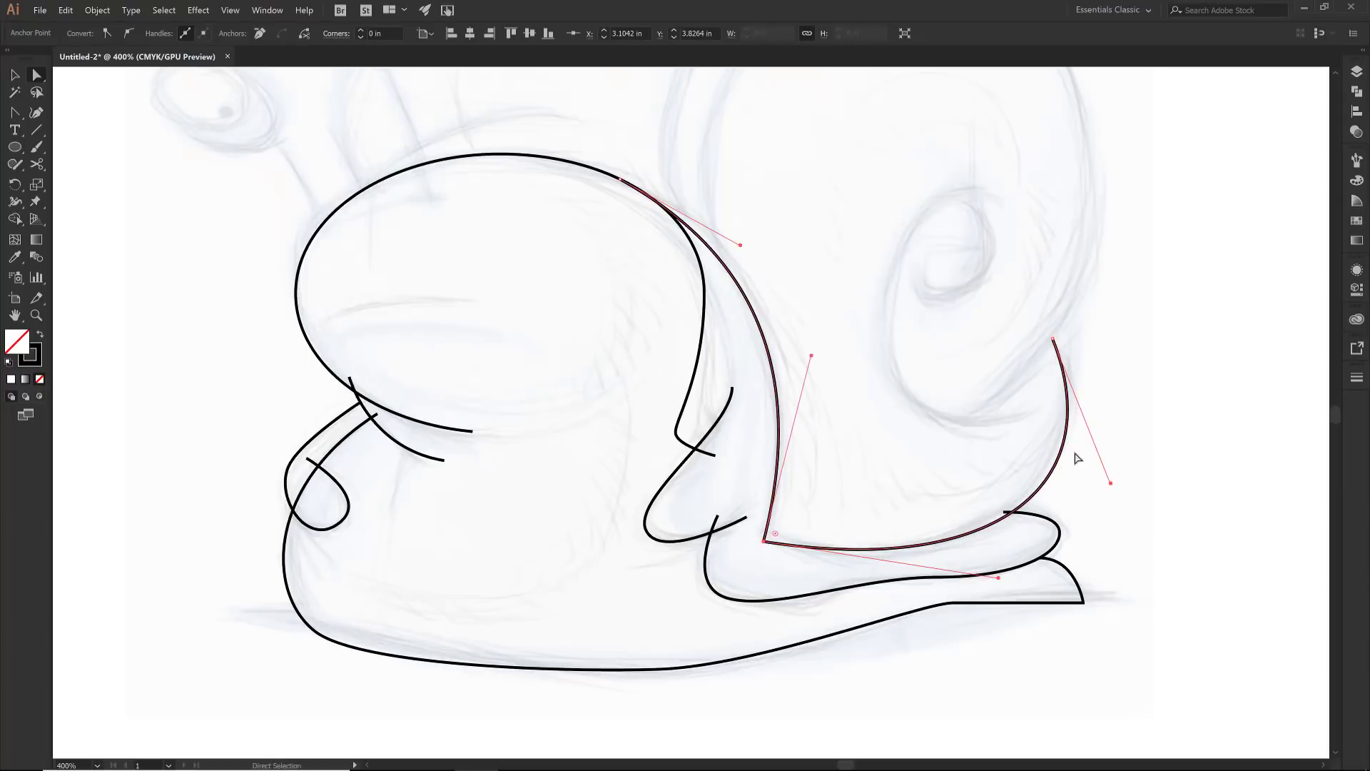
{"action": "left_click_drag", "start_coordinate": [998, 577], "coordinate": [1003, 584]}
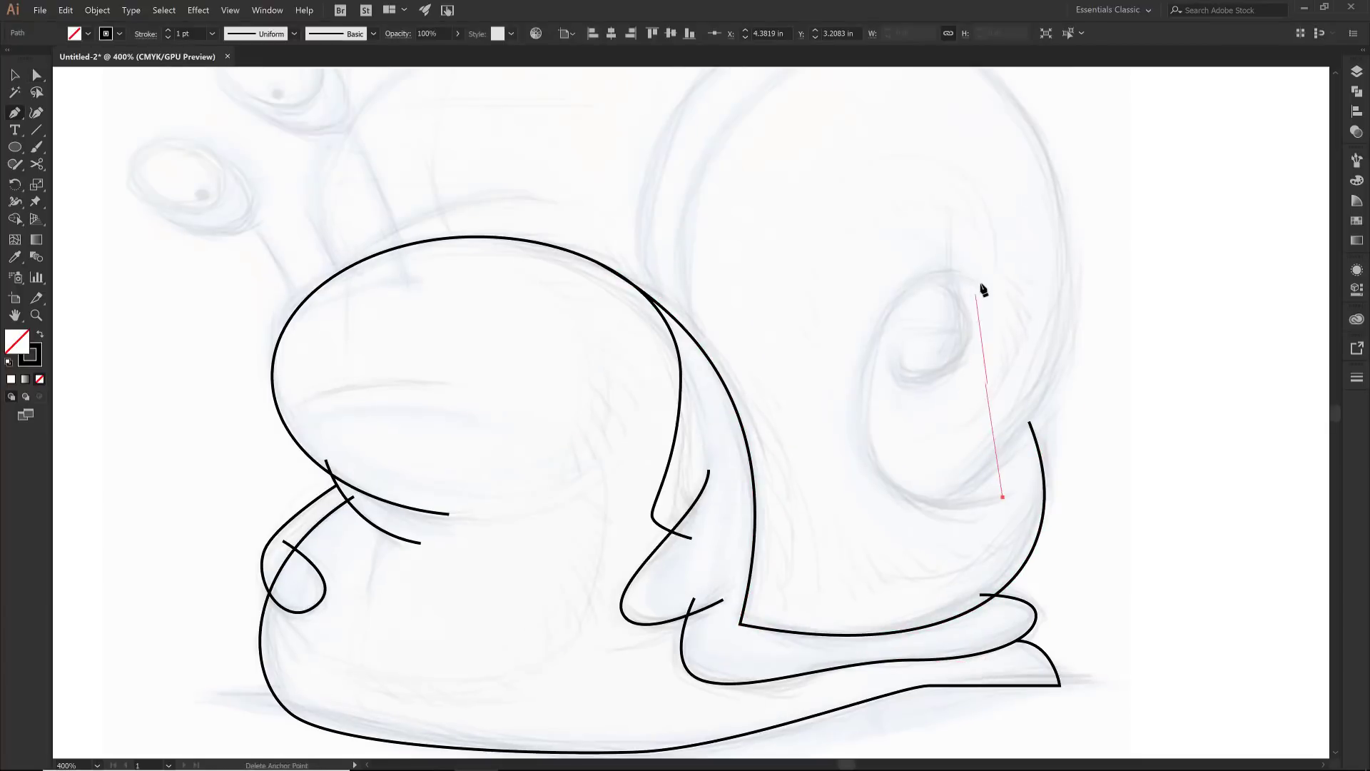
- Pen a C-shaped inner spiral curve, round its handles, and add a 0.5417 in circle at its top
{"action": "left_click", "coordinate": [975, 277]}
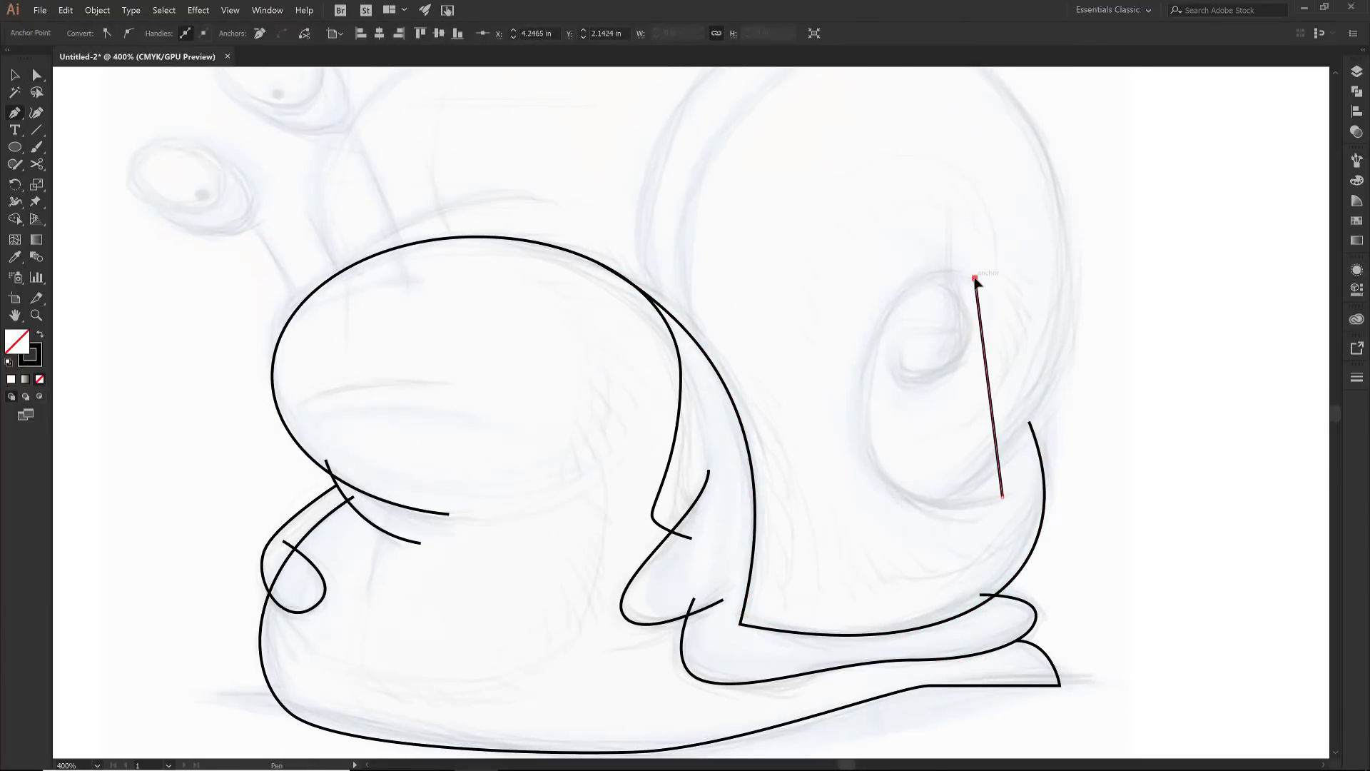
{"action": "left_click_drag", "start_coordinate": [988, 385], "coordinate": [863, 406]}
{"action": "key", "text": "a"}
{"action": "left_click_drag", "start_coordinate": [844, 460], "coordinate": [857, 538]}
{"action": "left_click_drag", "start_coordinate": [809, 391], "coordinate": [805, 273]}
{"action": "left_click_drag", "start_coordinate": [858, 539], "coordinate": [839, 578]}
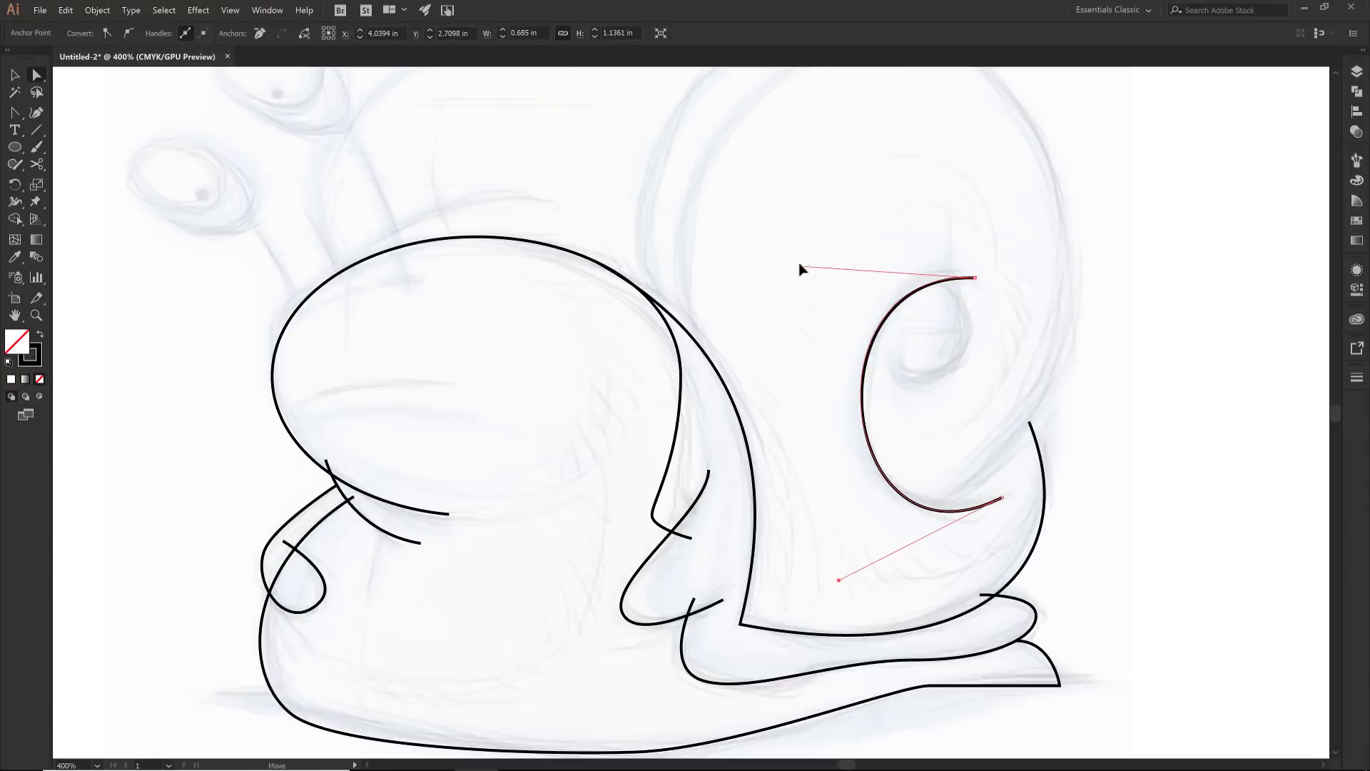
{"action": "left_click_drag", "start_coordinate": [802, 270], "coordinate": [805, 245]}
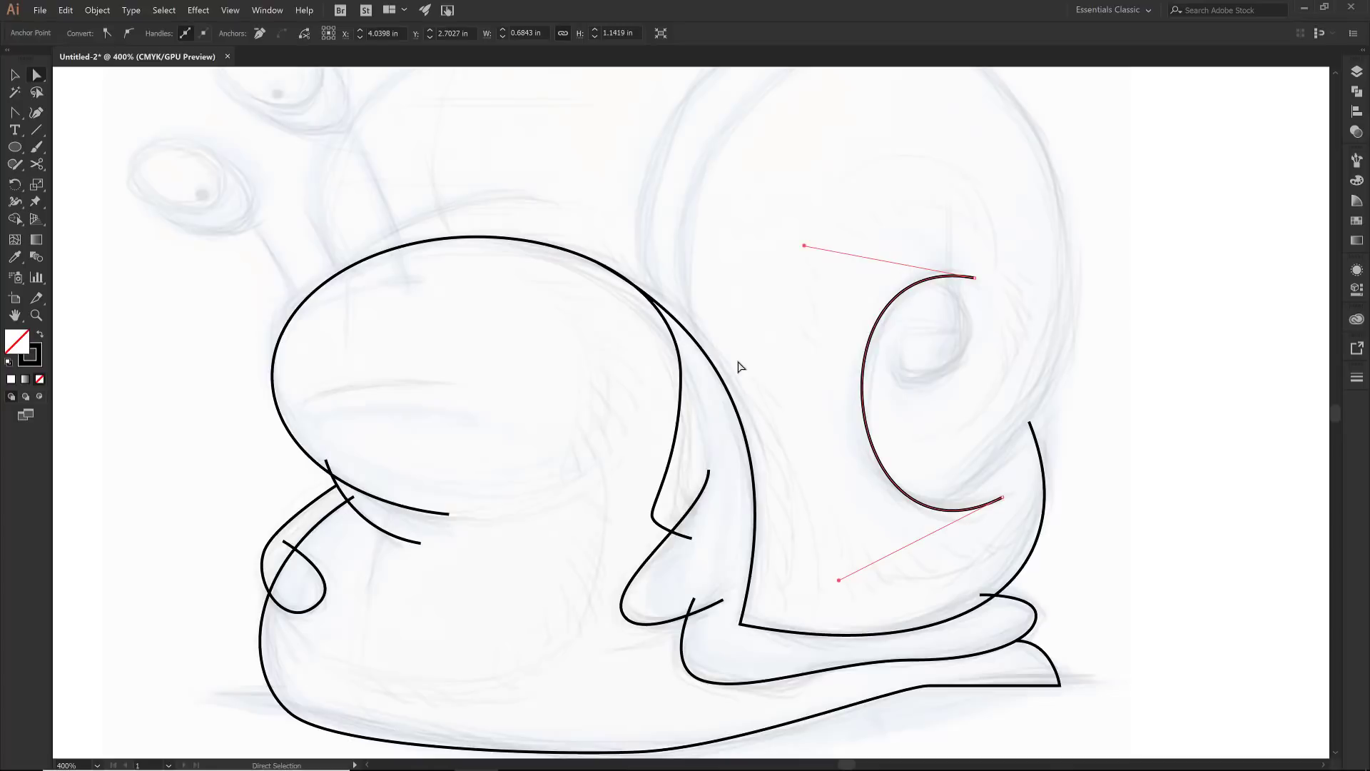
{"action": "key", "text": "l"}
{"action": "left_click_drag", "start_coordinate": [913, 321], "coordinate": [958, 379]}
- Reshape the spiral-centre circle into an upright oval using its side, bottom and top handles
{"action": "key", "text": "v"}
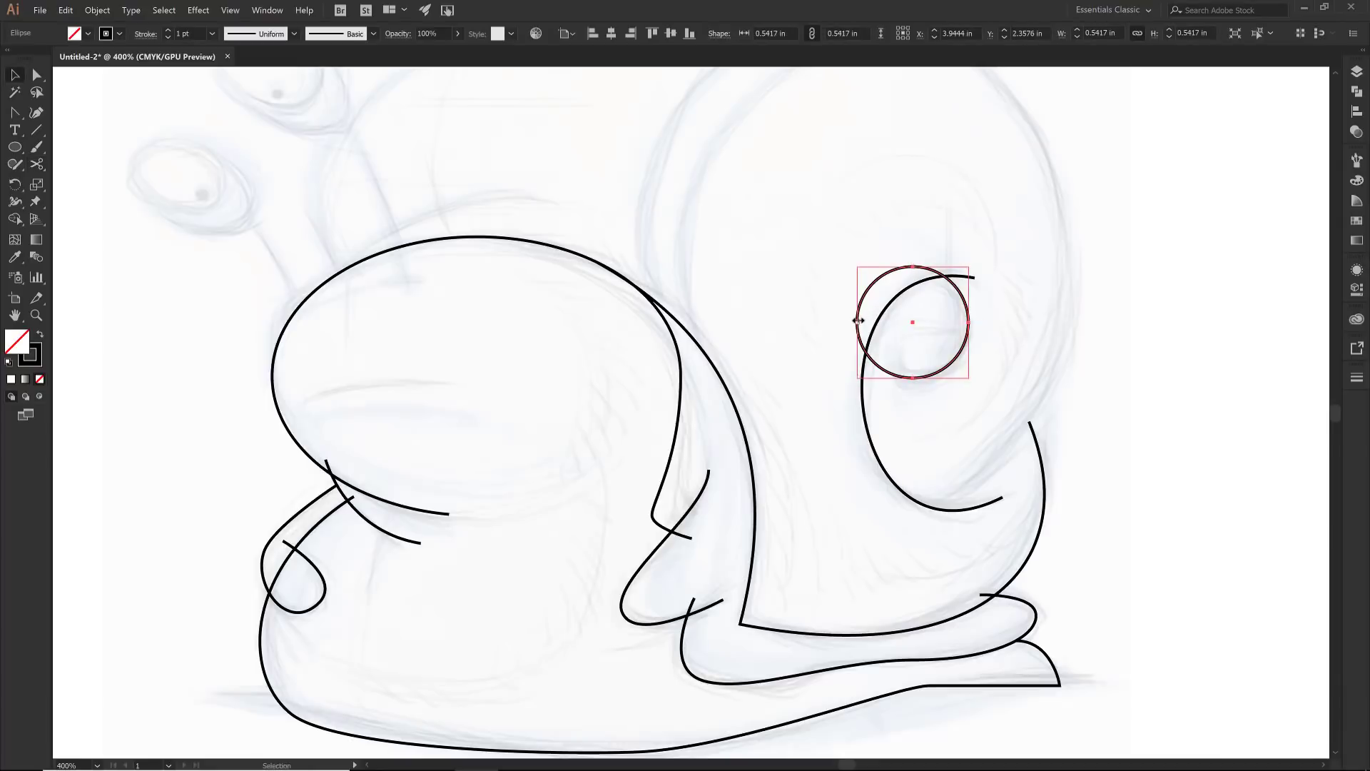
{"action": "left_click_drag", "start_coordinate": [858, 321], "coordinate": [890, 321]}
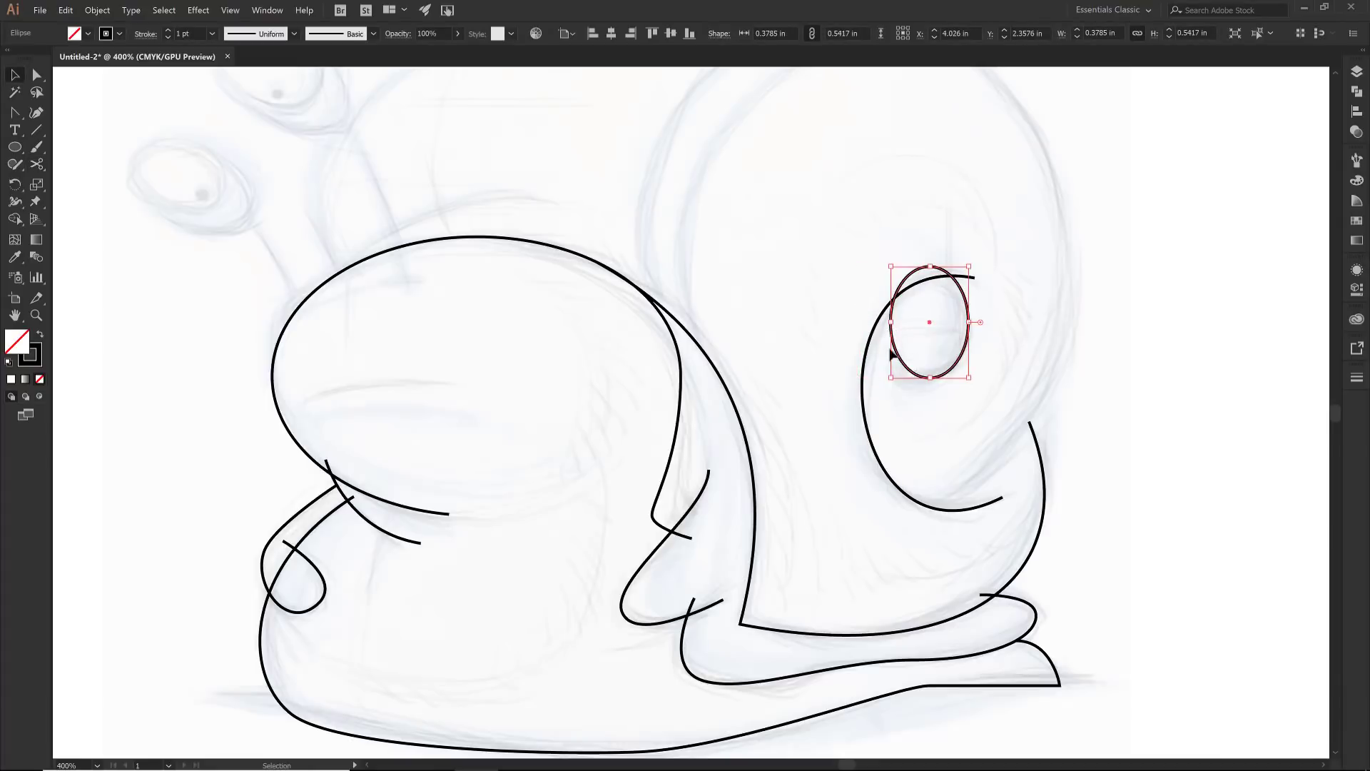
{"action": "left_click_drag", "start_coordinate": [890, 378], "coordinate": [880, 385]}
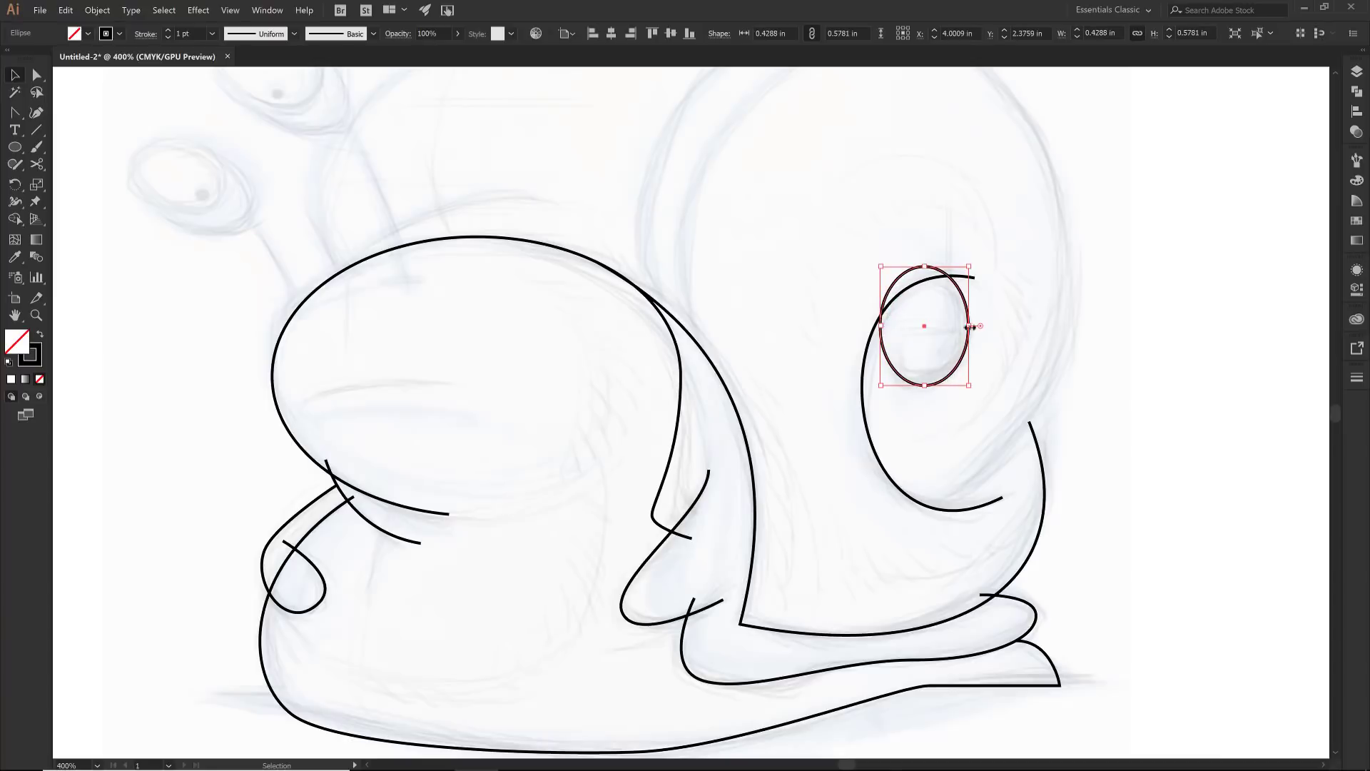
{"action": "left_click_drag", "start_coordinate": [924, 269], "coordinate": [925, 274]}
{"action": "key", "text": "ctrl+minus"}
- Draw a large oval for the shell and stretch it taller at the top
{"action": "key", "text": "l"}
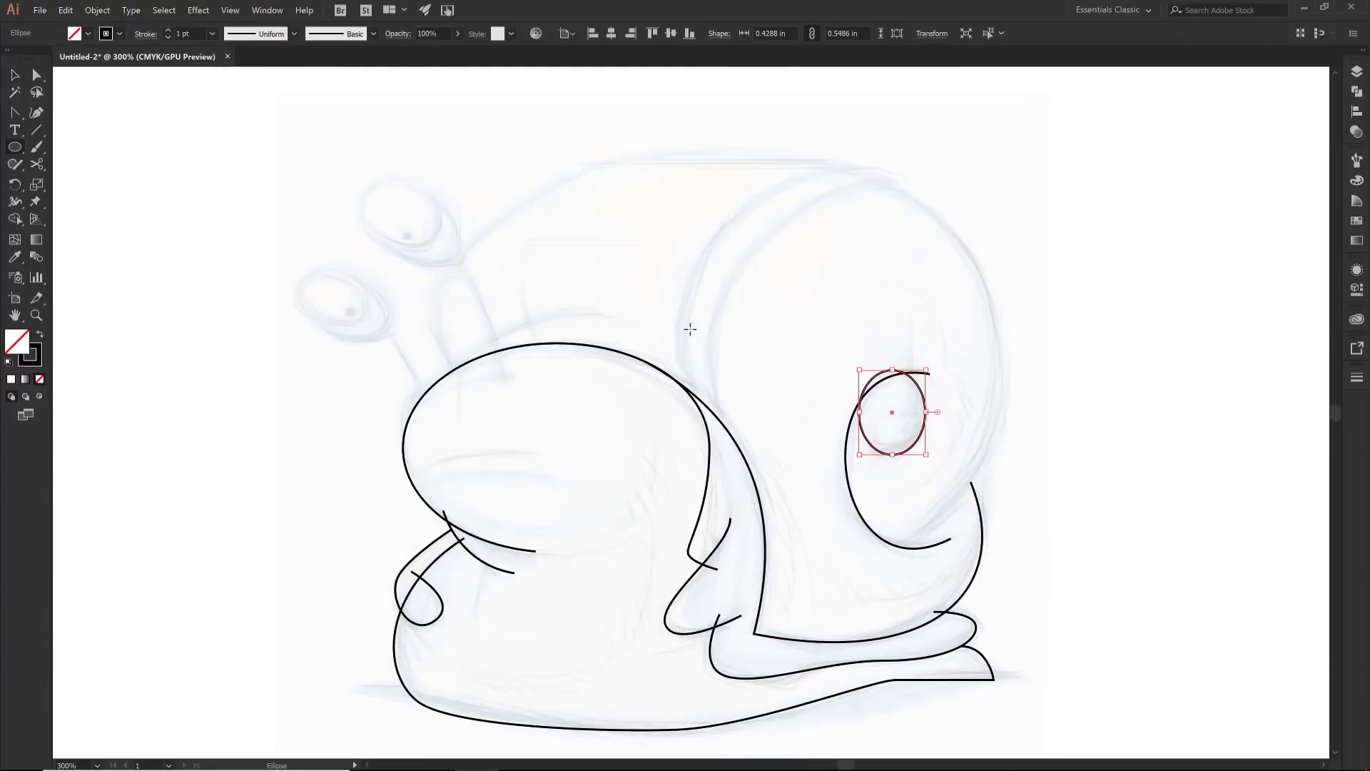
{"action": "left_click_drag", "start_coordinate": [735, 208], "coordinate": [992, 551]}
{"action": "key", "text": "v"}
{"action": "left_click_drag", "start_coordinate": [863, 207], "coordinate": [861, 184]}
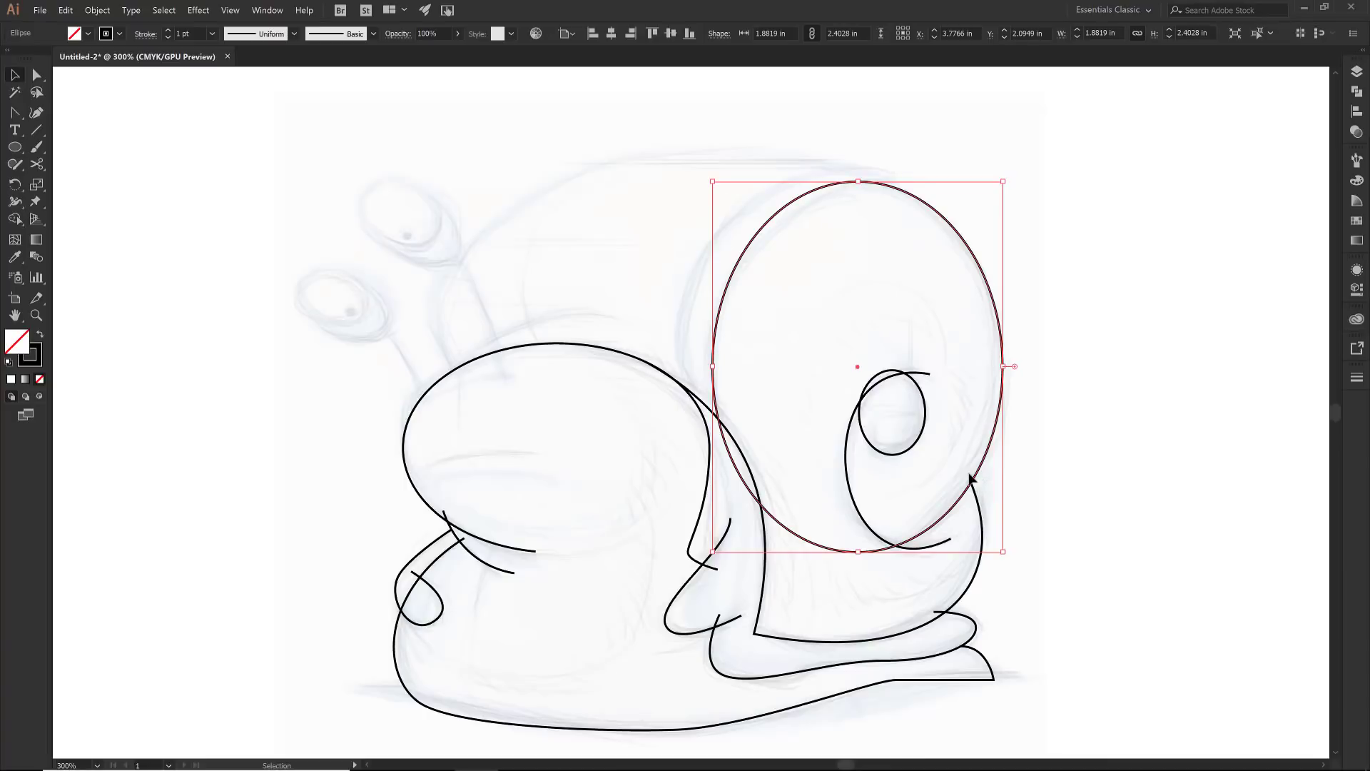
- Cut the shell oval where it crosses the body and nudge the front loop's point right
{"action": "key", "text": "c"}
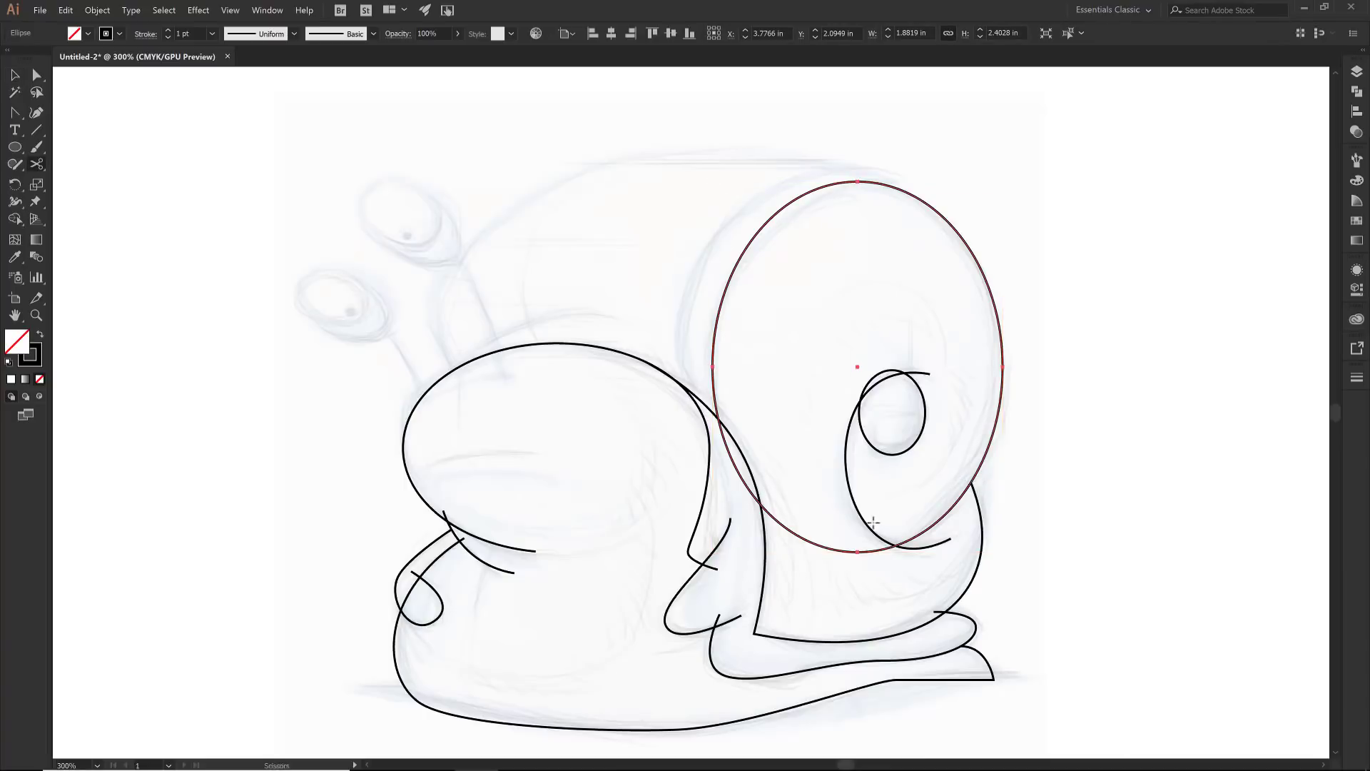
{"action": "left_click", "coordinate": [754, 502]}
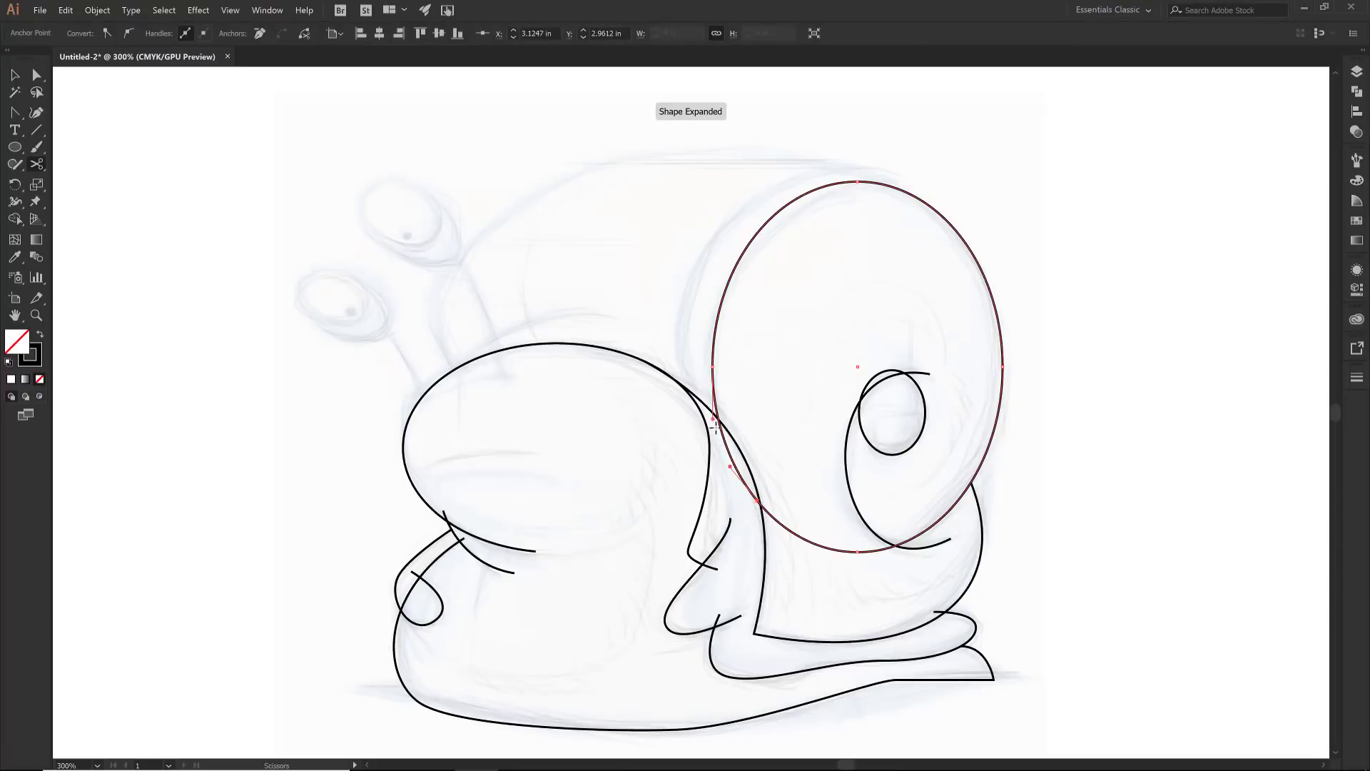
{"action": "key", "text": "a"}
{"action": "left_click", "coordinate": [394, 596]}
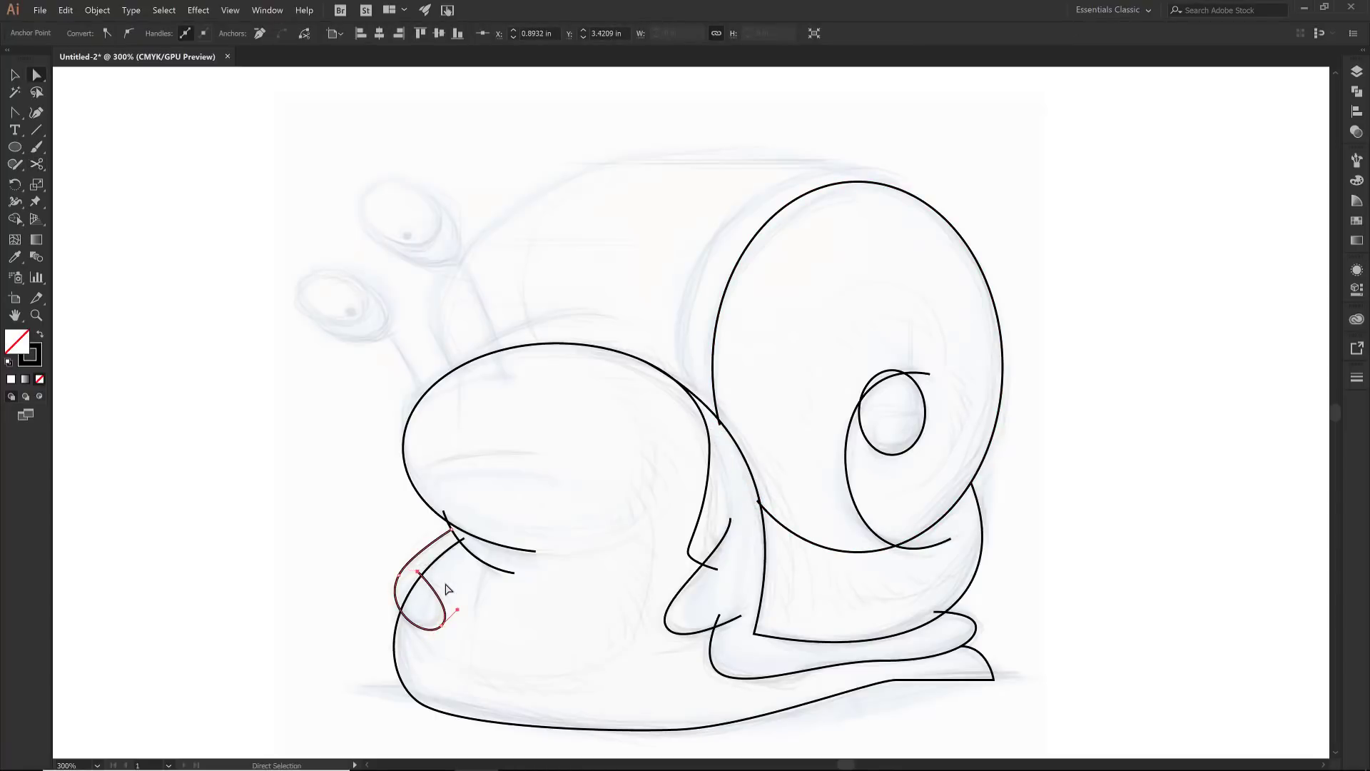
{"action": "key", "text": "Right"}
{"action": "key", "text": "Right"}
{"action": "key", "text": "Right"}
{"action": "left_click", "coordinate": [34, 129]}
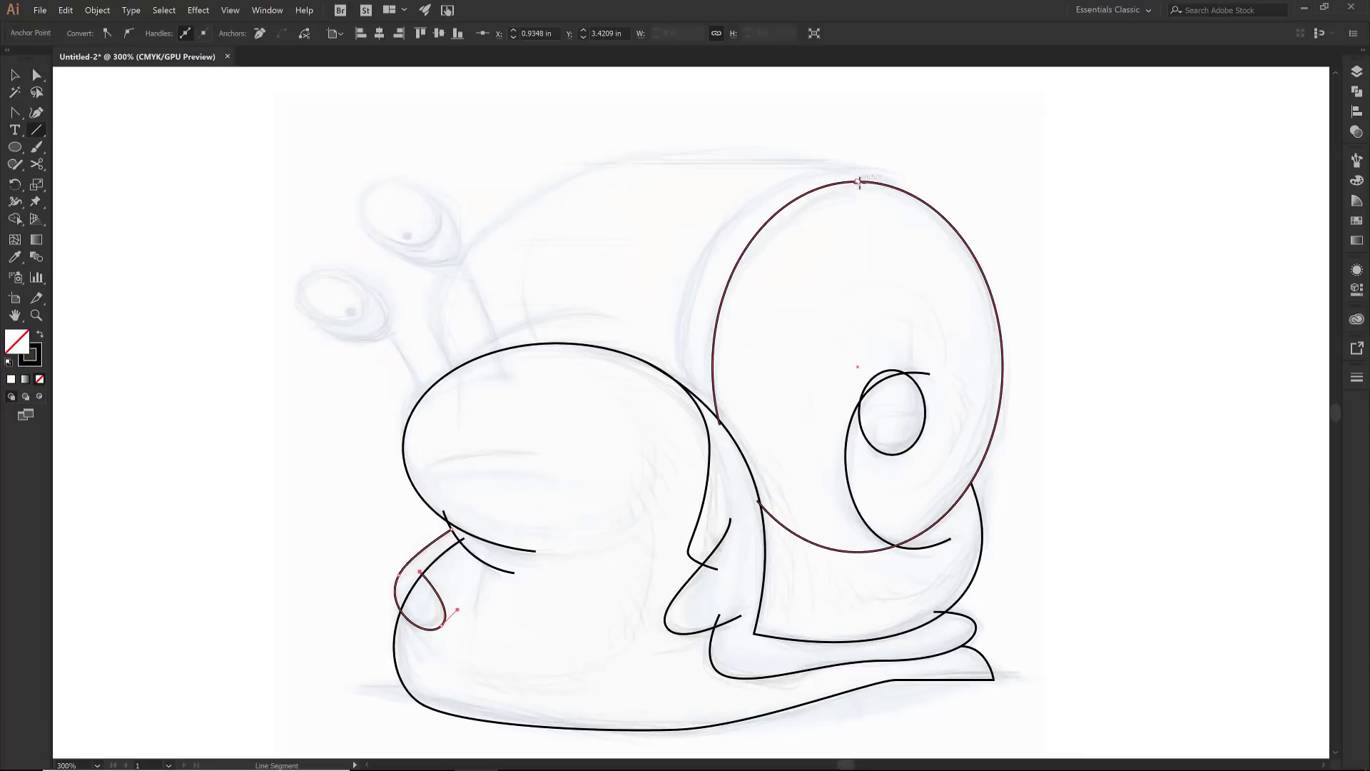
- Draw a horizontal line running left from the top of the shell
{"action": "left_click_drag", "start_coordinate": [858, 182], "coordinate": [560, 189]}
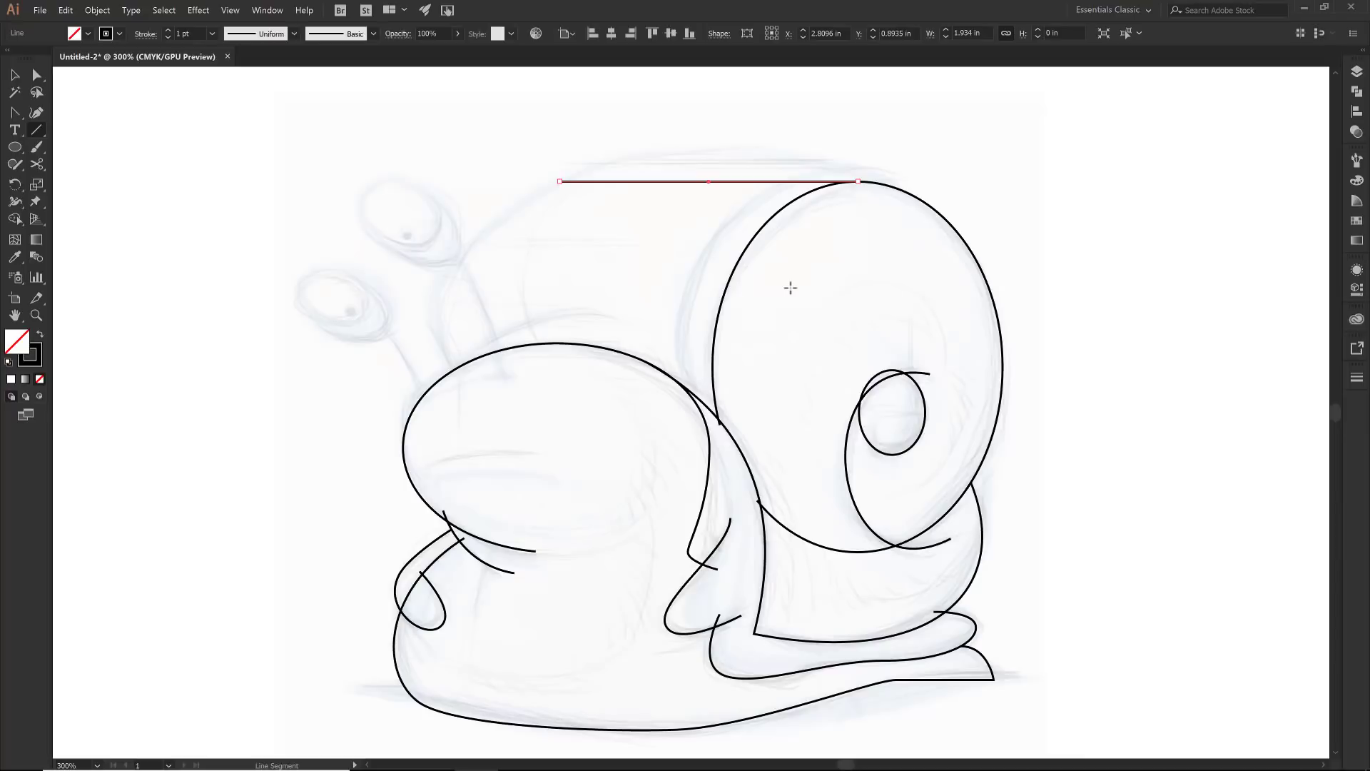
{"action": "key", "text": "v"}
{"action": "left_click", "coordinate": [770, 283]}
{"action": "left_click", "coordinate": [740, 263]}
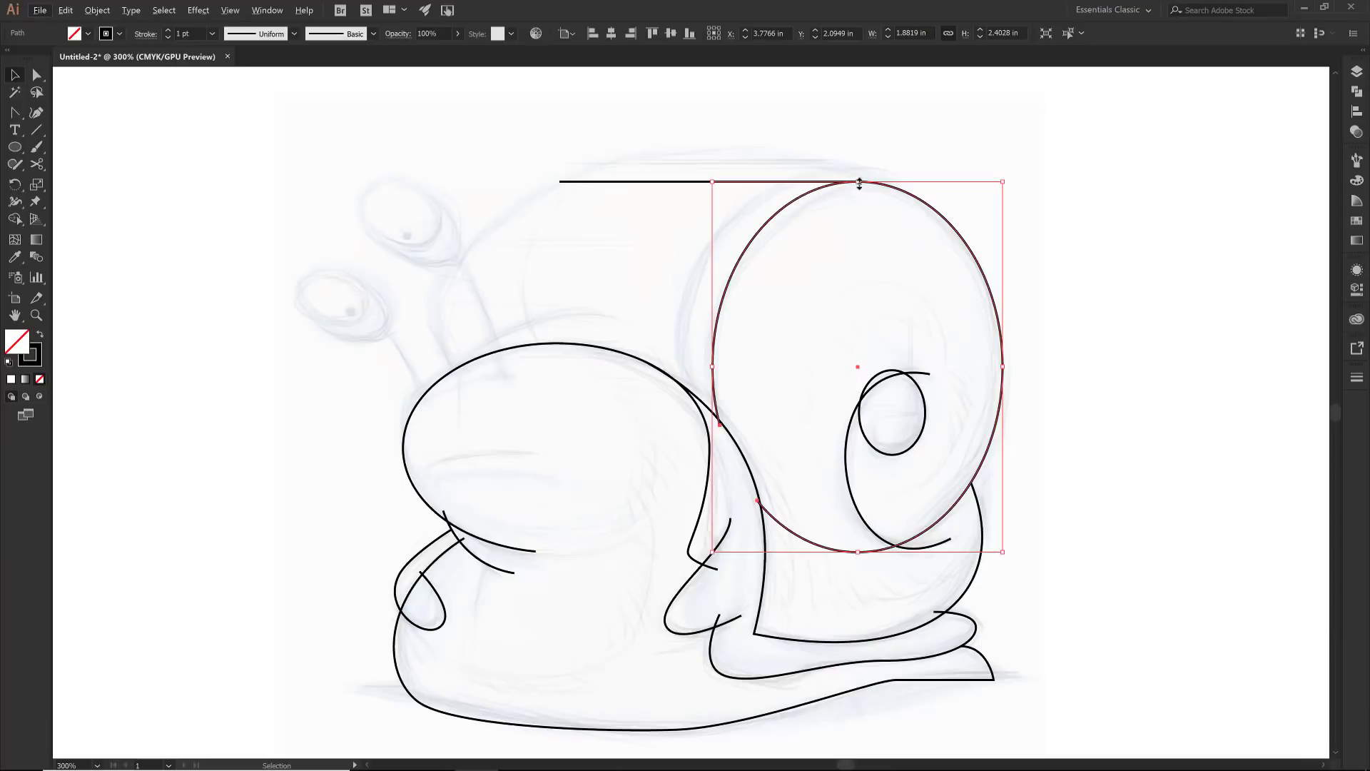
- Copy the shell oval to the left and delete all but its upper-left arc
{"action": "left_click_drag", "start_coordinate": [769, 217], "coordinate": [502, 214]}
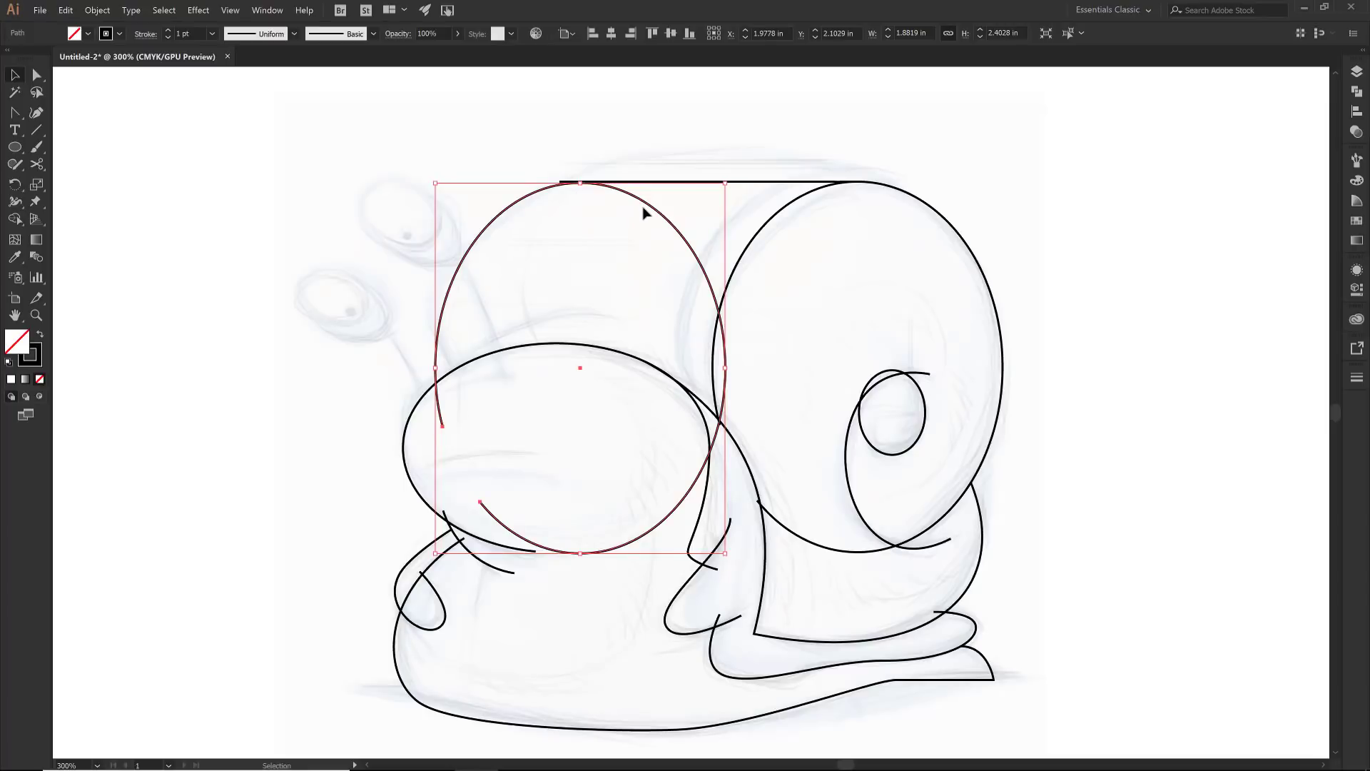
{"action": "left_click", "coordinate": [638, 210]}
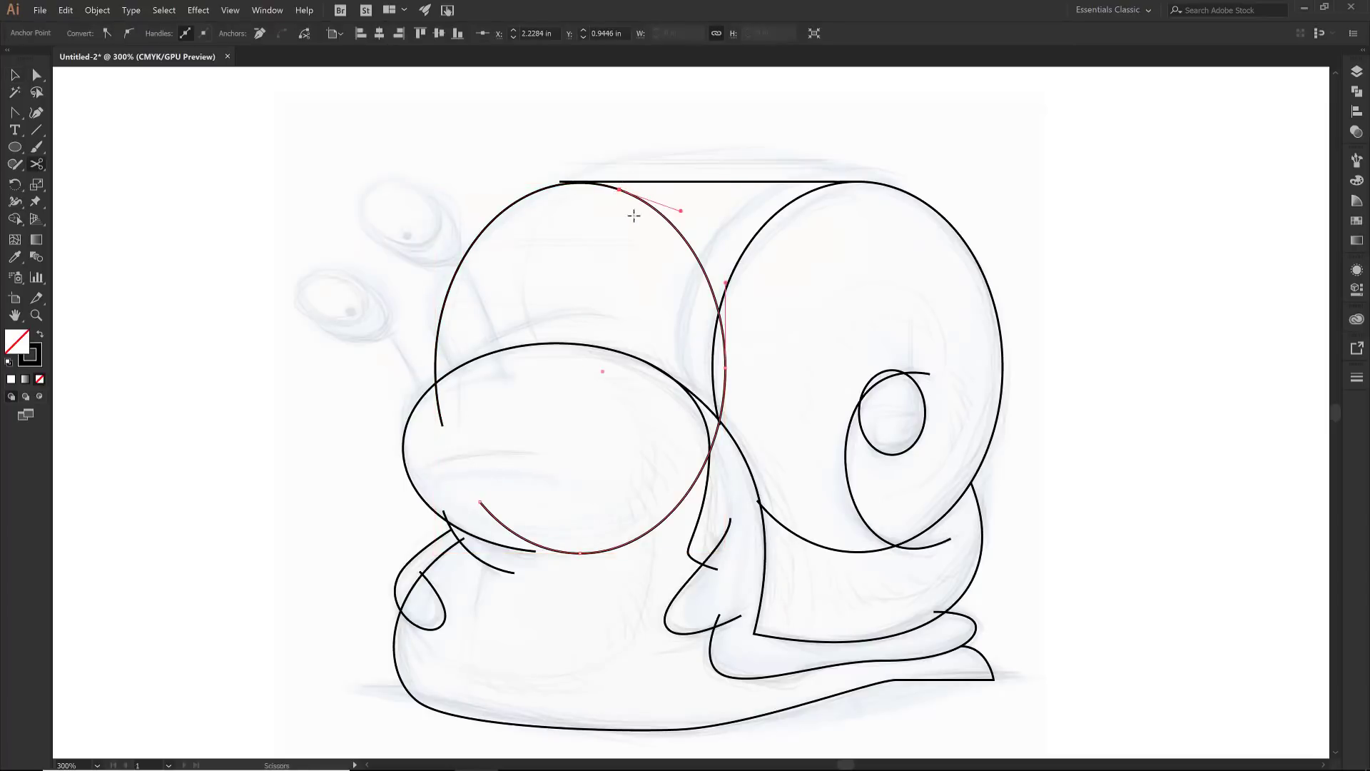
{"action": "left_click", "coordinate": [673, 229]}
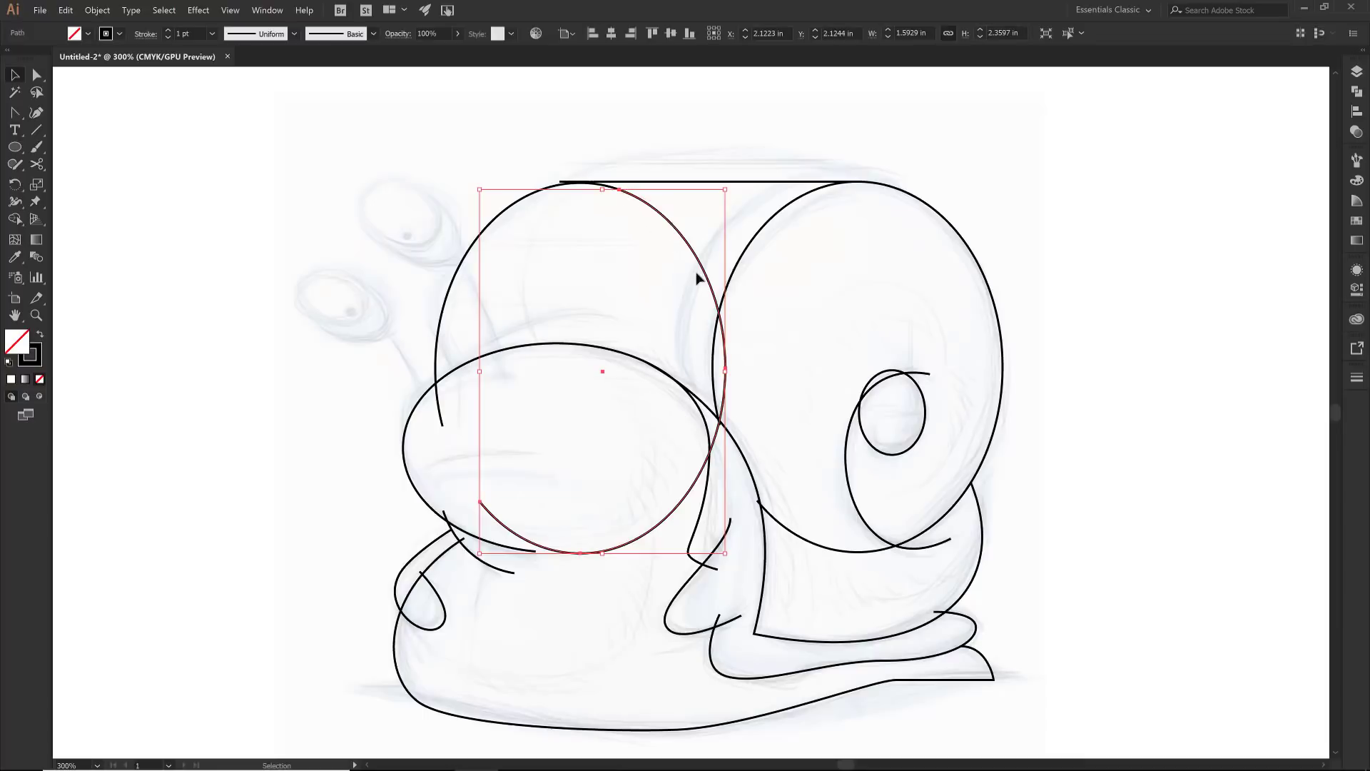
{"action": "key", "text": "Delete"}
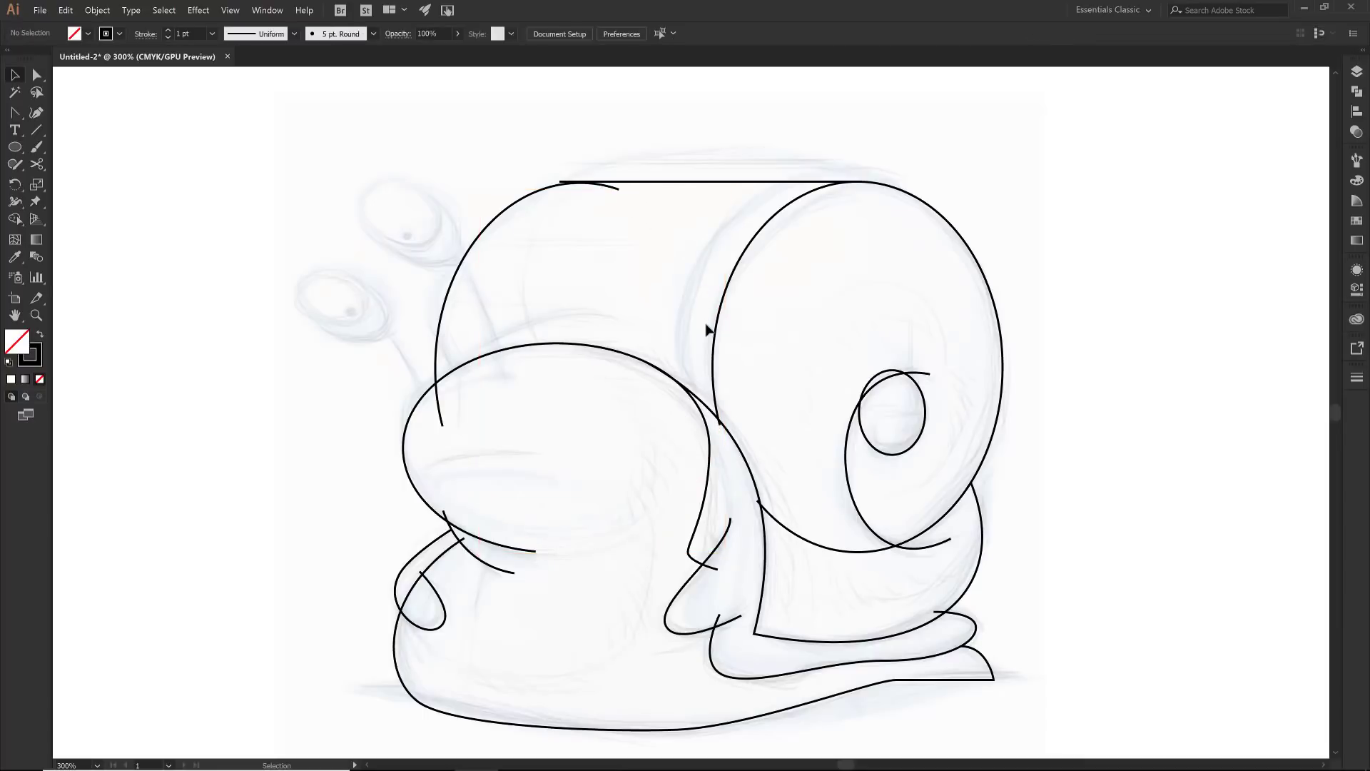
{"action": "key", "text": "p"}
{"action": "left_click", "coordinate": [617, 190]}
- Align the arc's endpoint with the top line's endpoint
{"action": "key", "text": "v"}
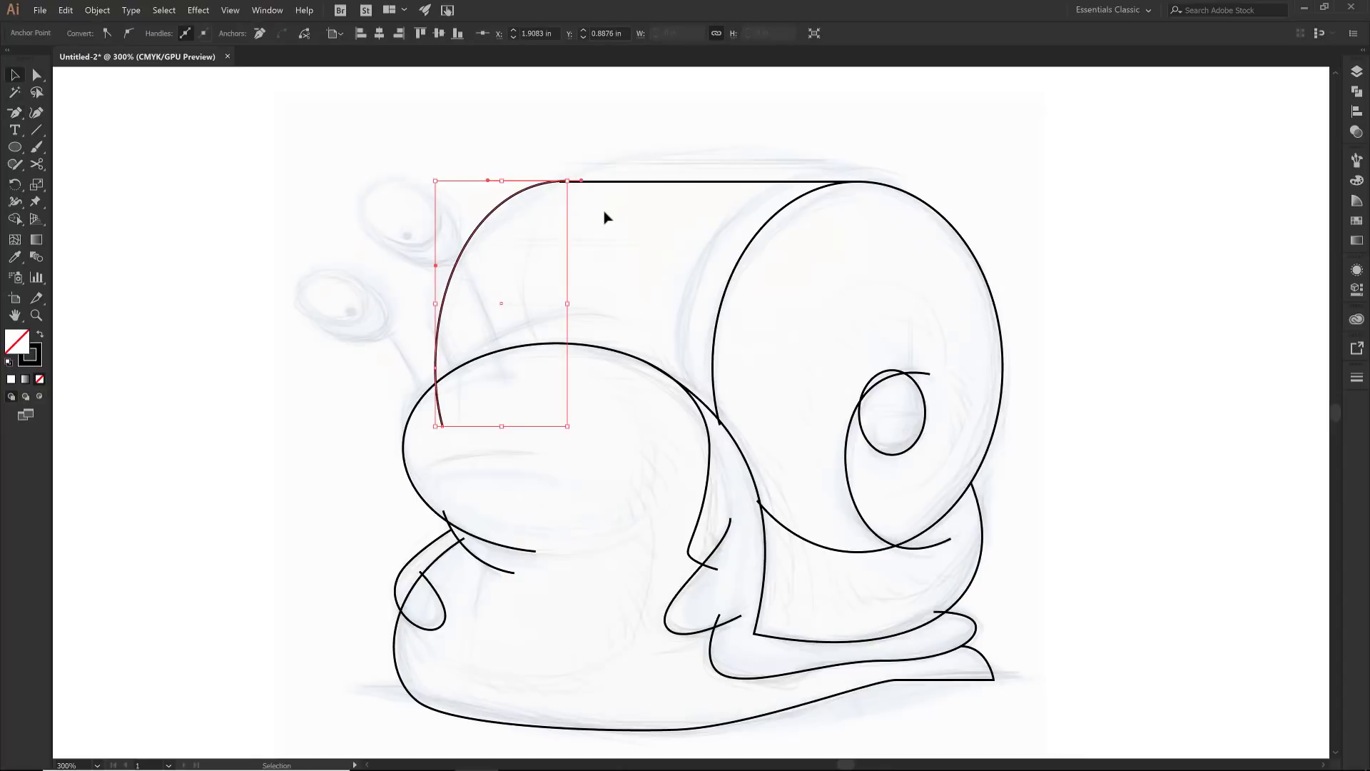
{"action": "left_click", "coordinate": [604, 217]}
{"action": "key", "text": "a"}
{"action": "left_click", "coordinate": [538, 190]}
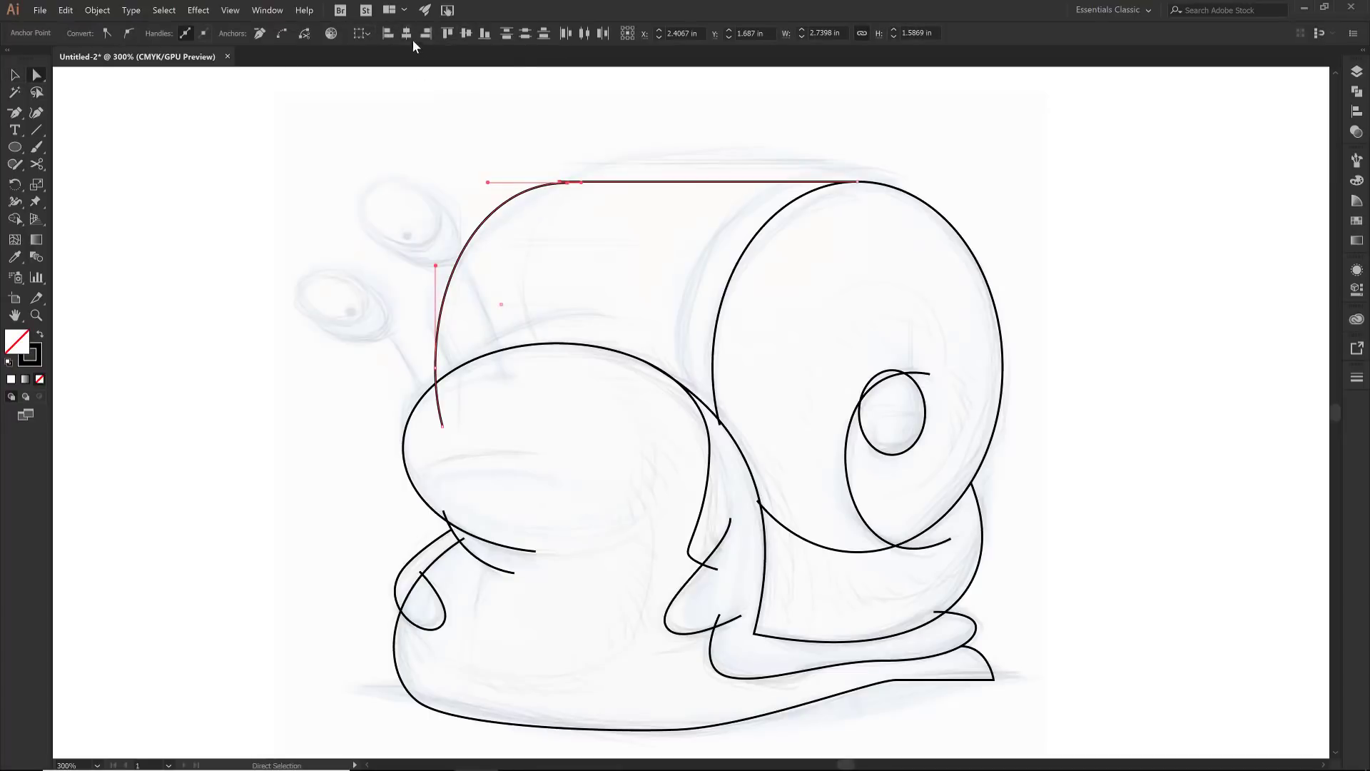
{"action": "left_click", "coordinate": [406, 33]}
{"action": "left_click", "coordinate": [464, 34]}
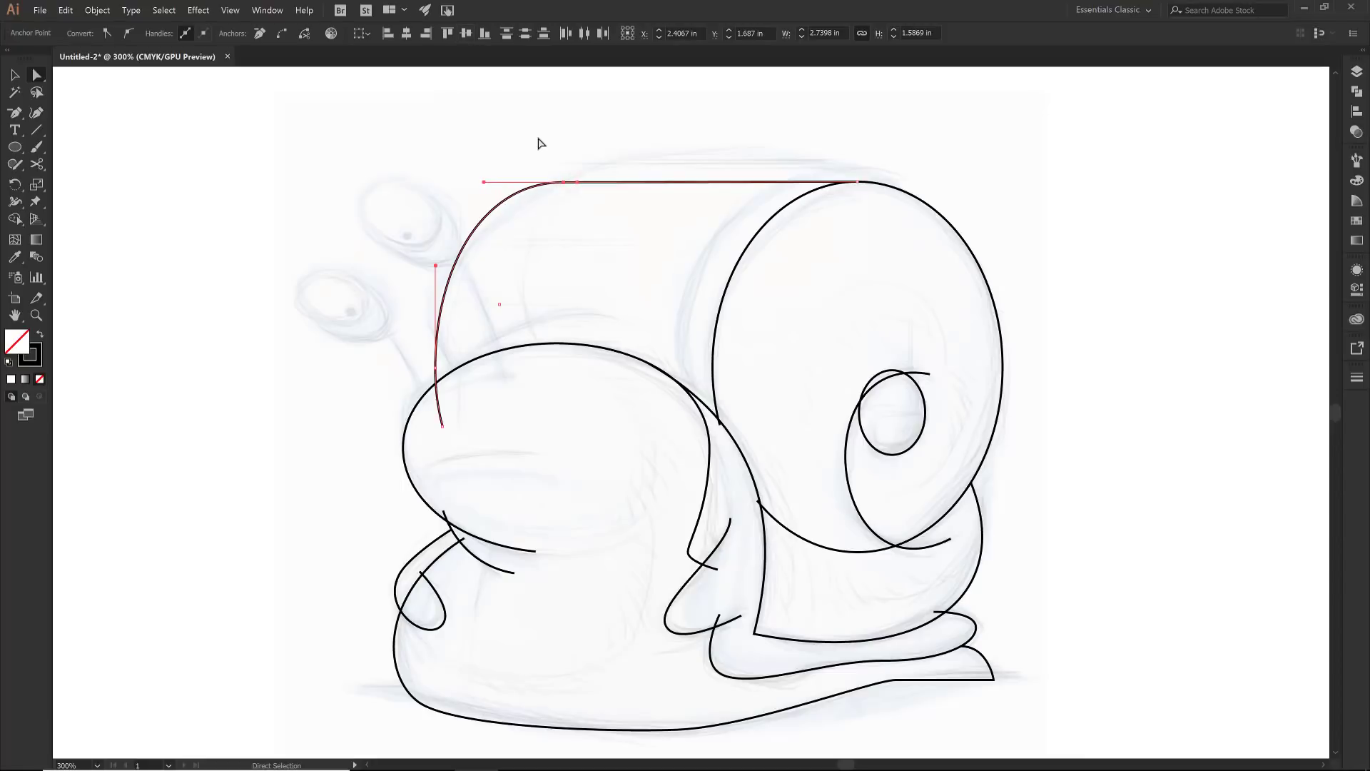
{"action": "left_click", "coordinate": [547, 168]}
{"action": "left_click", "coordinate": [555, 182]}
{"action": "left_click", "coordinate": [361, 39]}
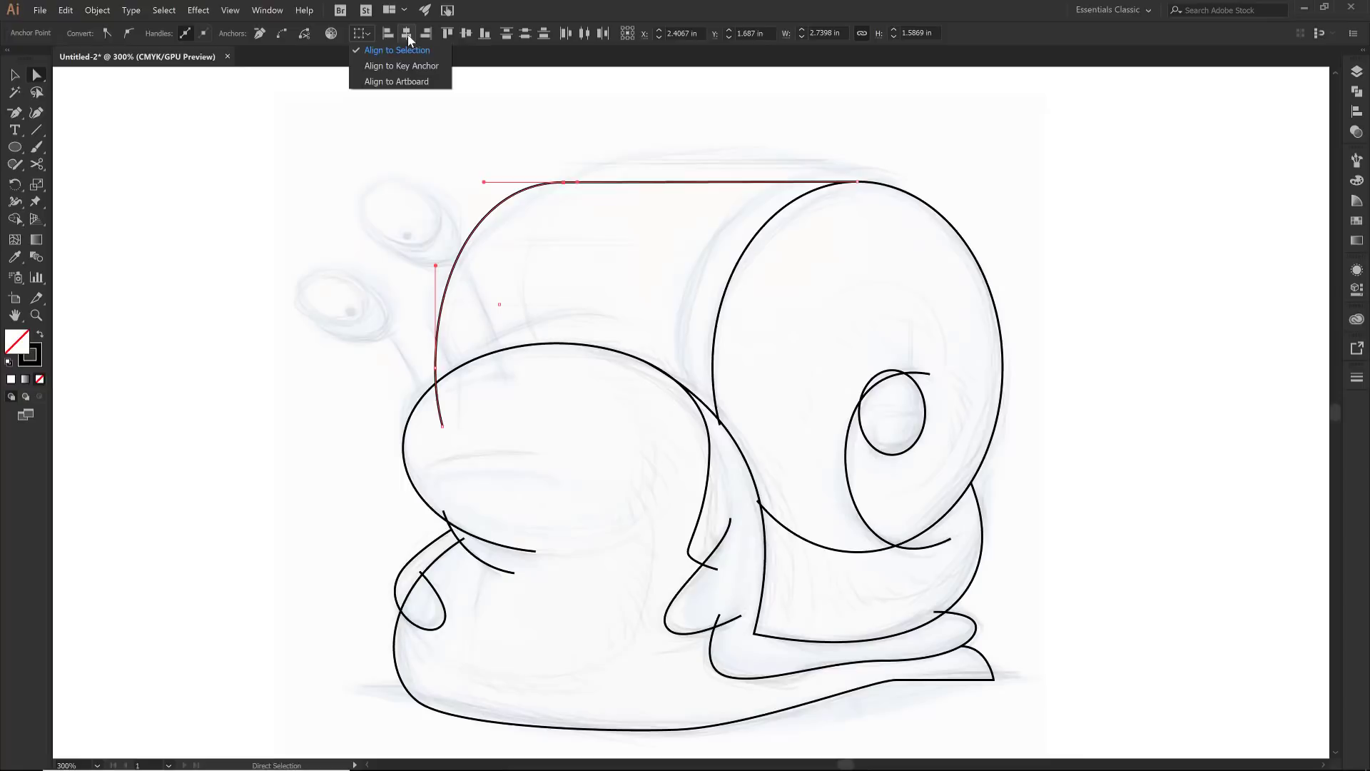
{"action": "left_click", "coordinate": [565, 184]}
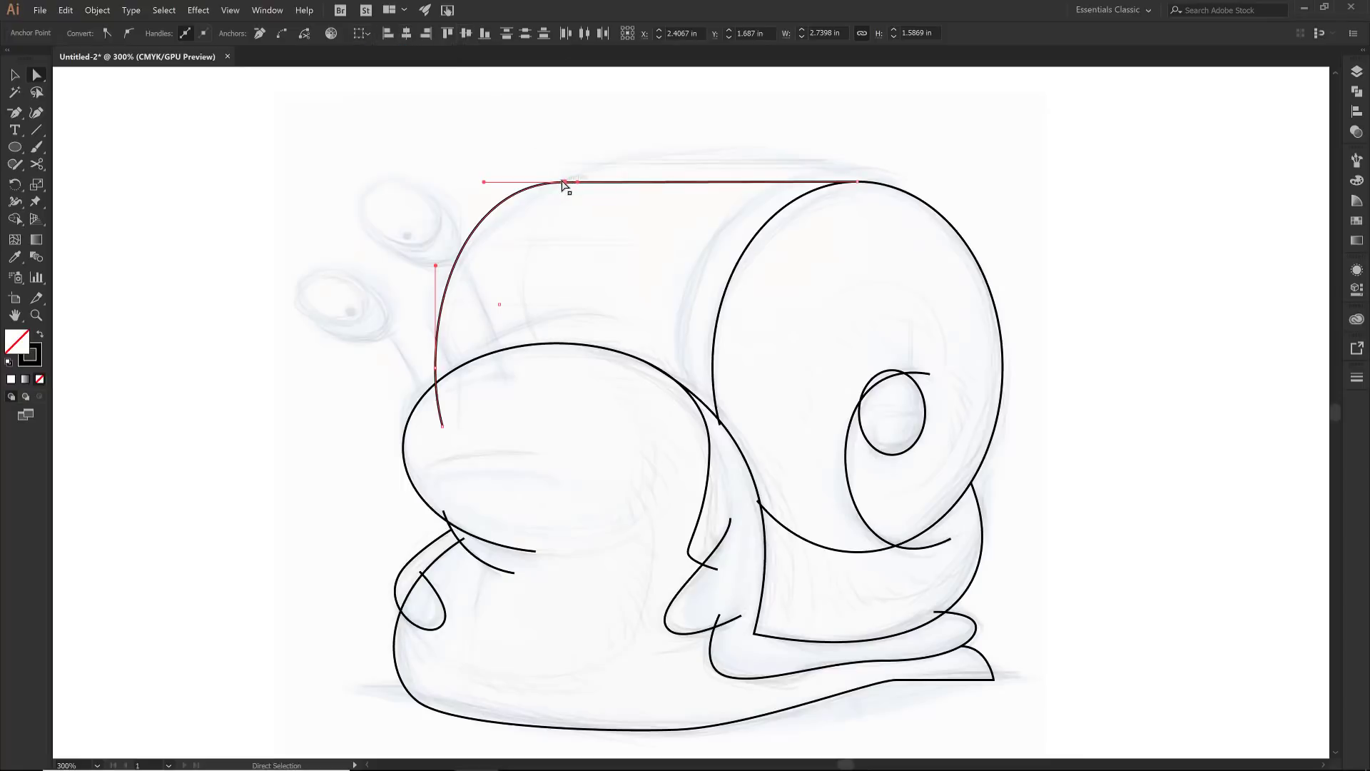
- Join the arc and top line into one path and nudge the corner point right
{"action": "right_click", "coordinate": [565, 187]}
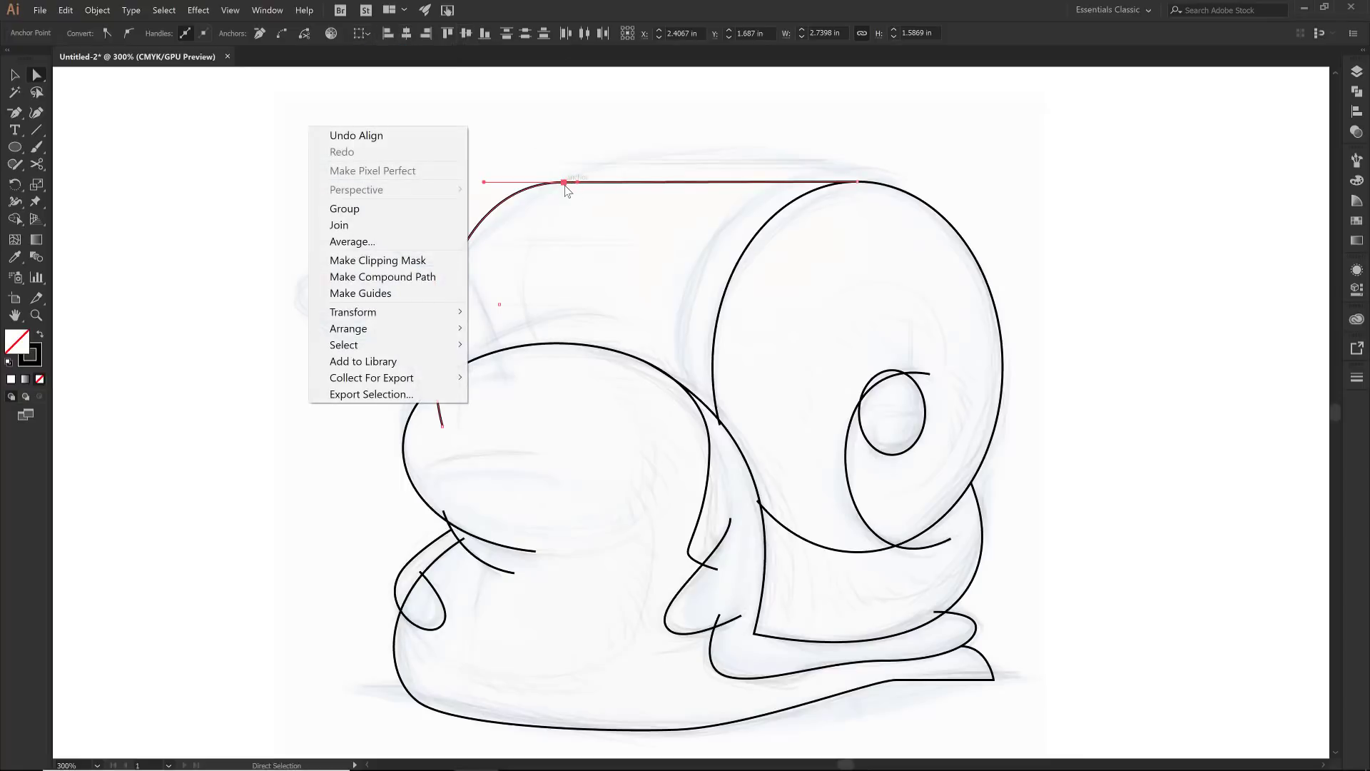
{"action": "left_click", "coordinate": [418, 226]}
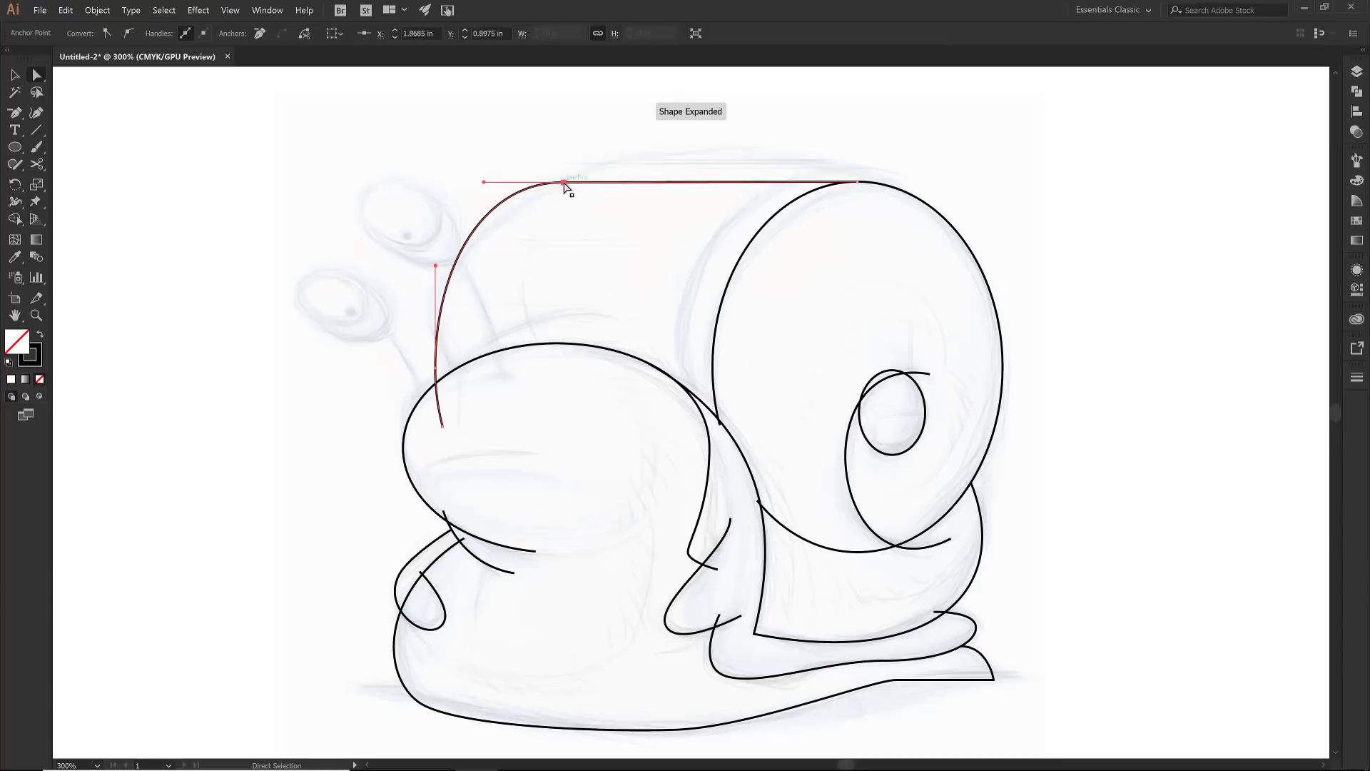
{"action": "key", "text": "Right"}
{"action": "key", "text": "Right"}
{"action": "key", "text": "Right"}
{"action": "key", "text": "Right"}
{"action": "key", "text": "Right"}
{"action": "key", "text": "Right"}
{"action": "key", "text": "Right"}
{"action": "key", "text": "Right"}
{"action": "key", "text": "Right"}
{"action": "key", "text": "Right"}
{"action": "key", "text": "Right"}
{"action": "key", "text": "Right"}
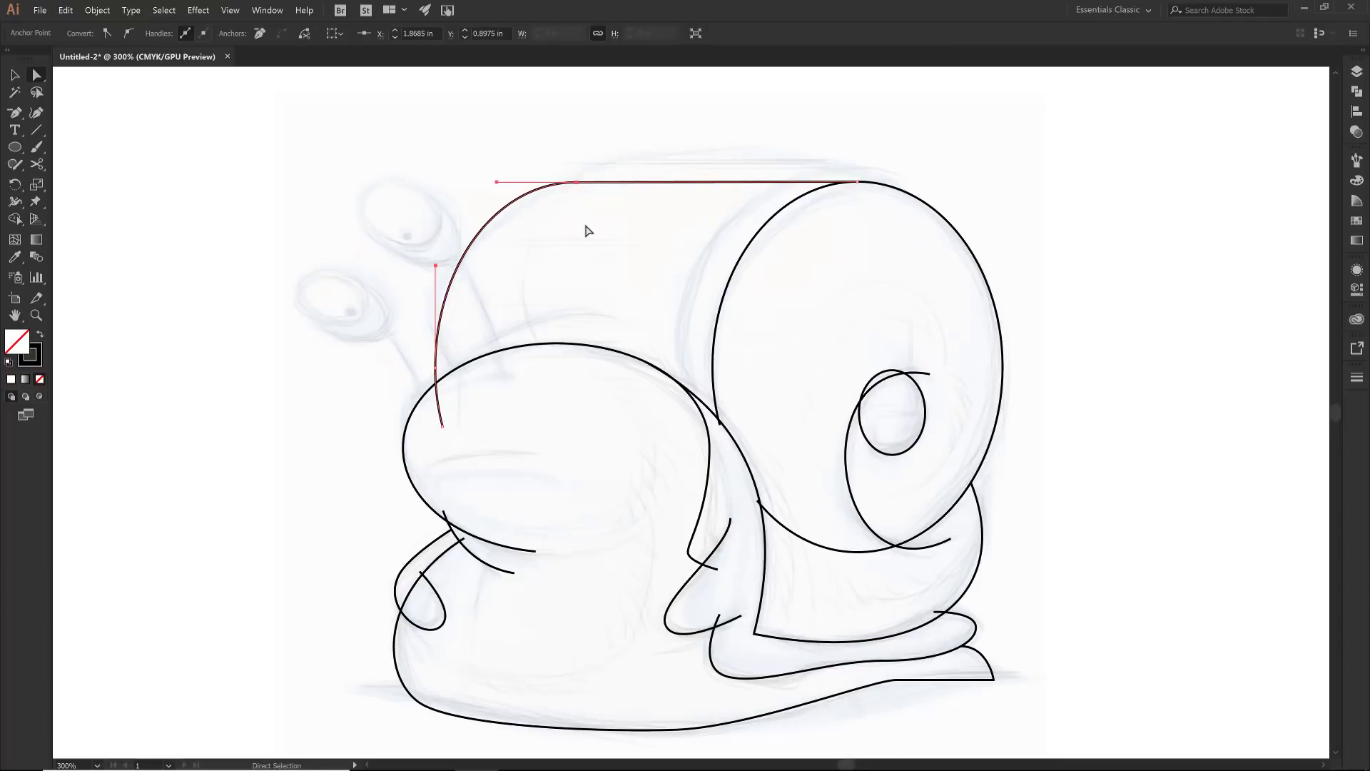
{"action": "key", "text": "Right"}
{"action": "key", "text": "Right"}
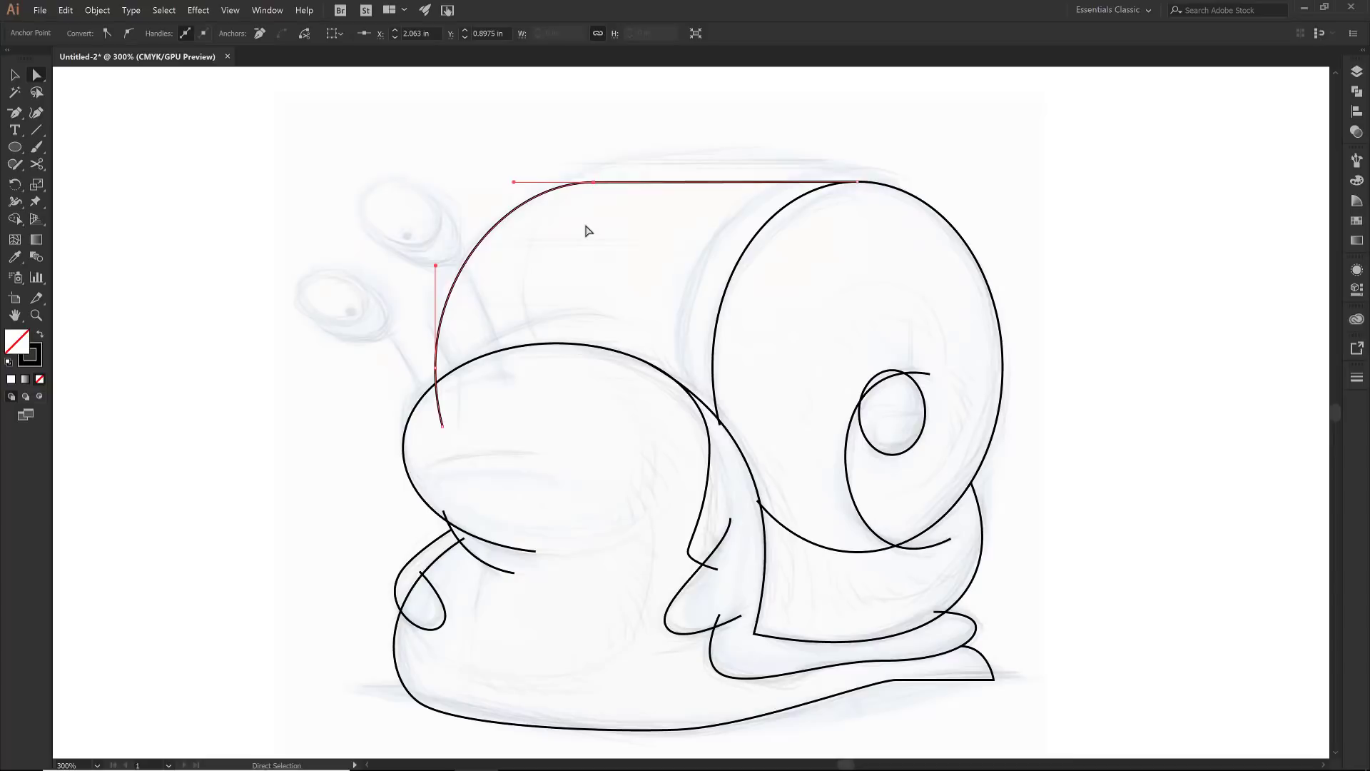
- Cut off and delete the leftover piece at the arc's bottom end
{"action": "key", "text": "c"}
{"action": "left_click", "coordinate": [436, 387]}
{"action": "key", "text": "v"}
{"action": "left_click", "coordinate": [442, 412]}
{"action": "key", "text": "Delete"}
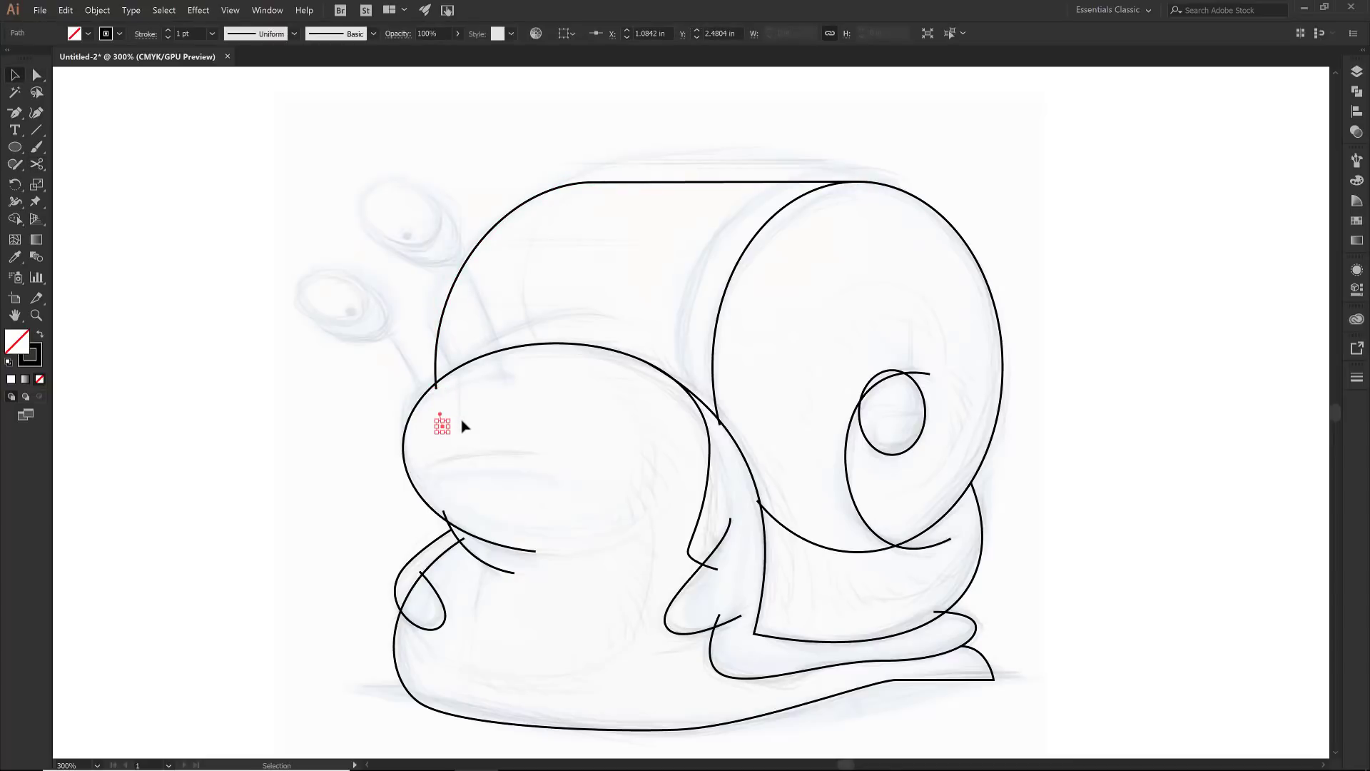
- Draw a rotated ellipse over the lower eye sketch and copy it for the upper eye
{"action": "key", "text": "l"}
{"action": "left_click_drag", "start_coordinate": [297, 277], "coordinate": [371, 326]}
{"action": "key", "text": "v"}
{"action": "left_click_drag", "start_coordinate": [376, 271], "coordinate": [391, 305]}
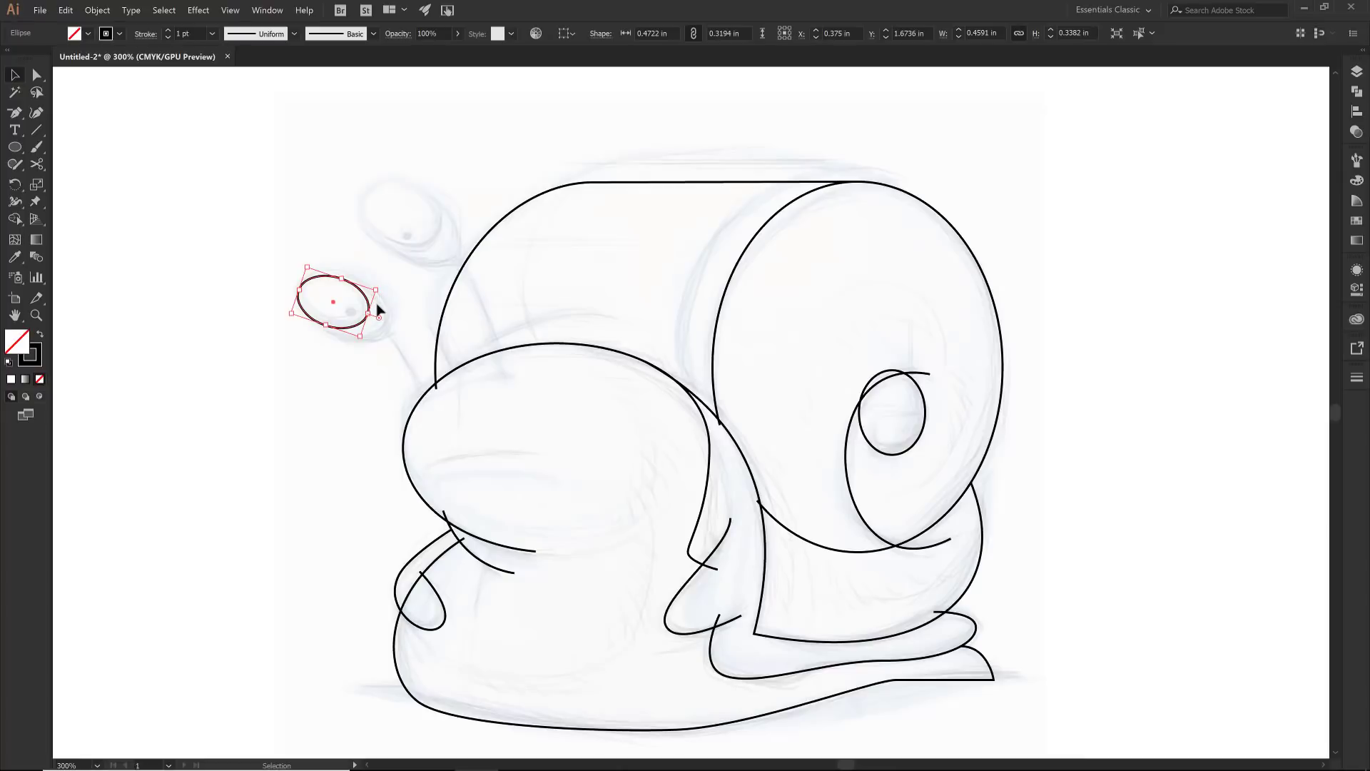
{"action": "key", "text": "a"}
{"action": "key", "text": "v"}
{"action": "left_click_drag", "start_coordinate": [376, 291], "coordinate": [434, 405]}
- Draw straight antenna stalks and move the copied stalk's lower end onto the head
{"action": "key", "text": "ctrl+shift+a"}
{"action": "left_click", "coordinate": [36, 129]}
{"action": "key", "text": "v"}
{"action": "left_click_drag", "start_coordinate": [294, 238], "coordinate": [448, 291]}
{"action": "key", "text": "a"}
{"action": "left_click", "coordinate": [481, 341]}
{"action": "left_click_drag", "start_coordinate": [482, 341], "coordinate": [503, 379]}
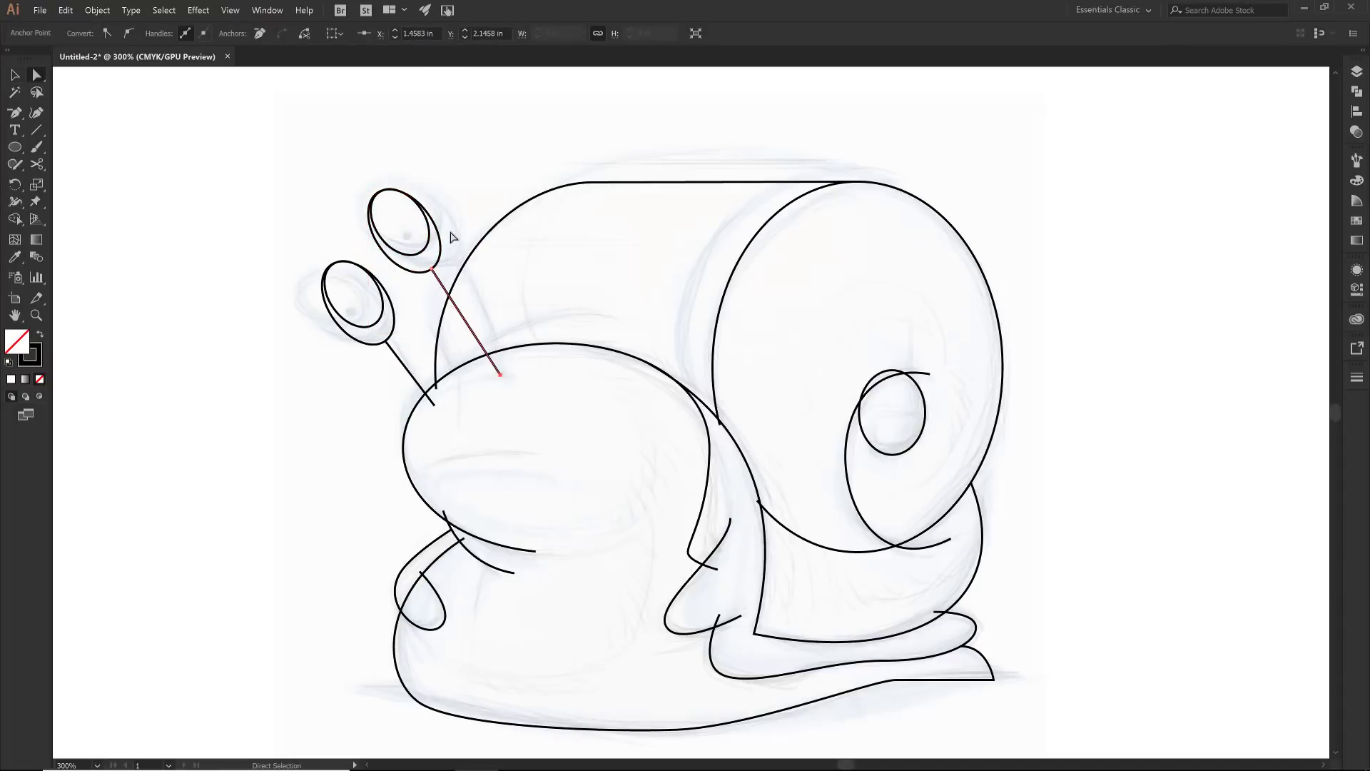
- Tilt the upper and lower eye ellipses to match the sketch
{"action": "key", "text": "v"}
{"action": "left_click", "coordinate": [371, 192]}
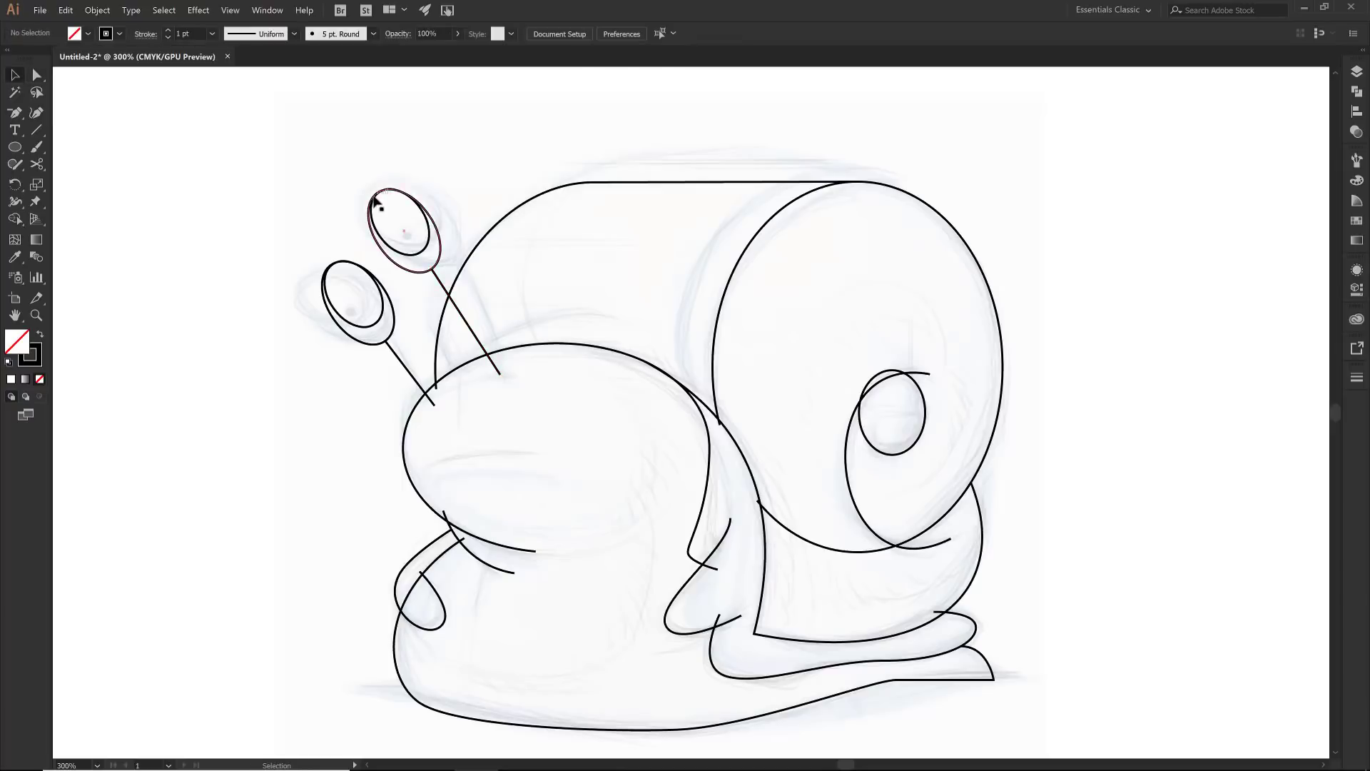
{"action": "left_click_drag", "start_coordinate": [360, 184], "coordinate": [432, 233]}
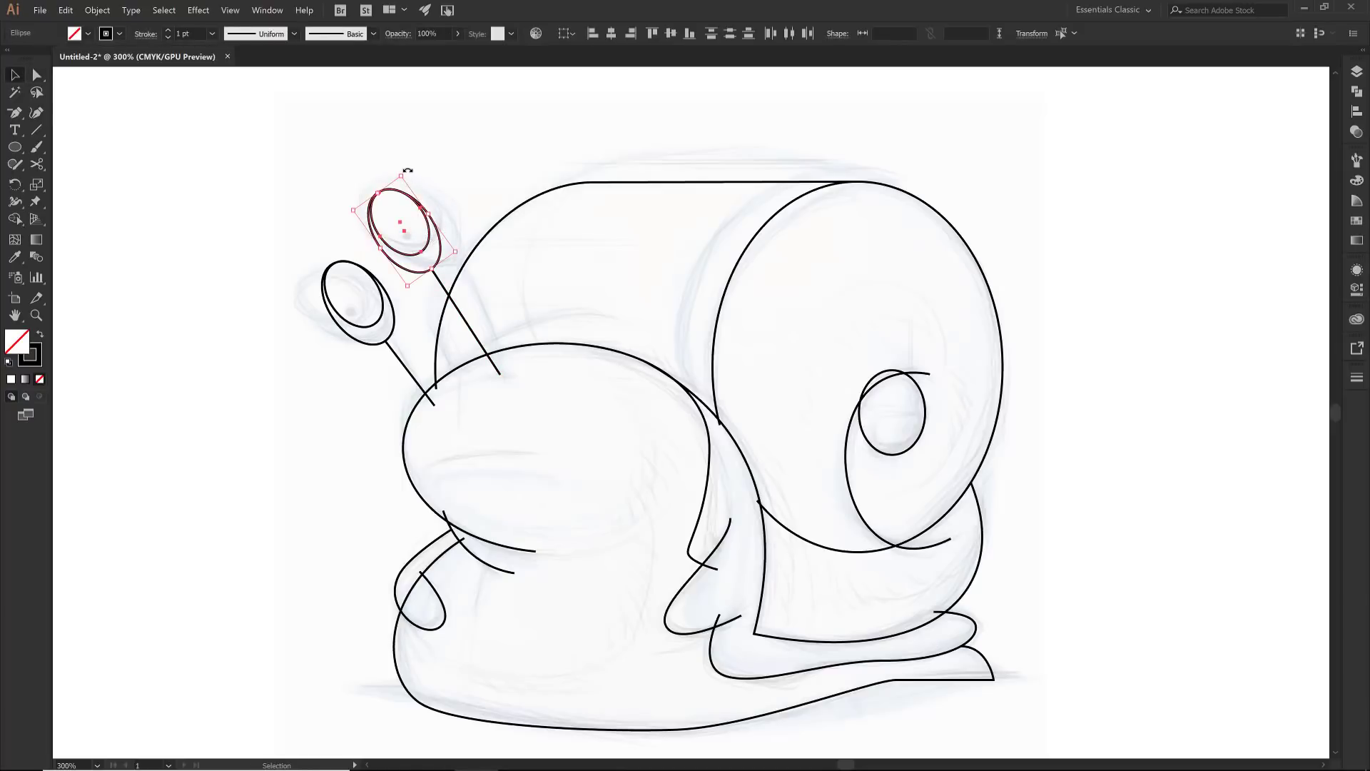
{"action": "left_click_drag", "start_coordinate": [407, 171], "coordinate": [396, 172]}
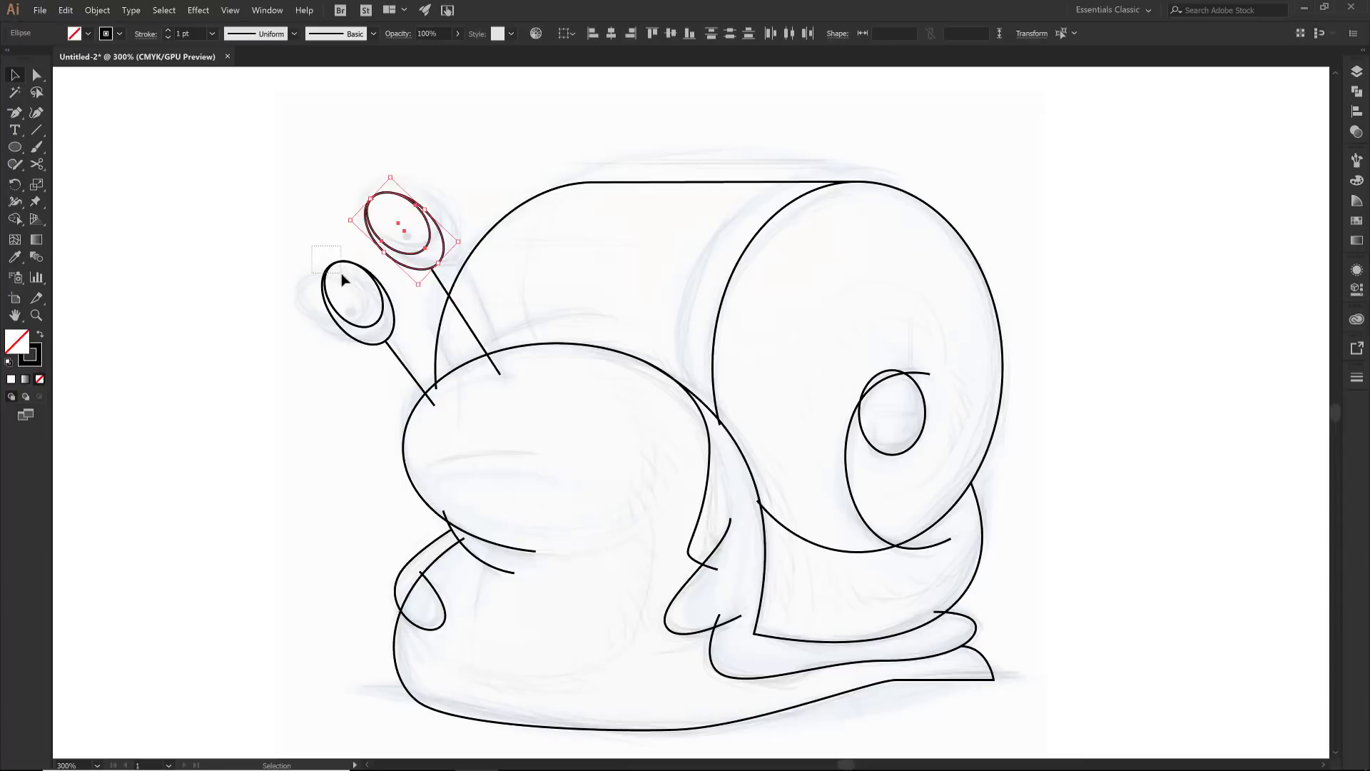
{"action": "left_click_drag", "start_coordinate": [342, 280], "coordinate": [312, 277]}
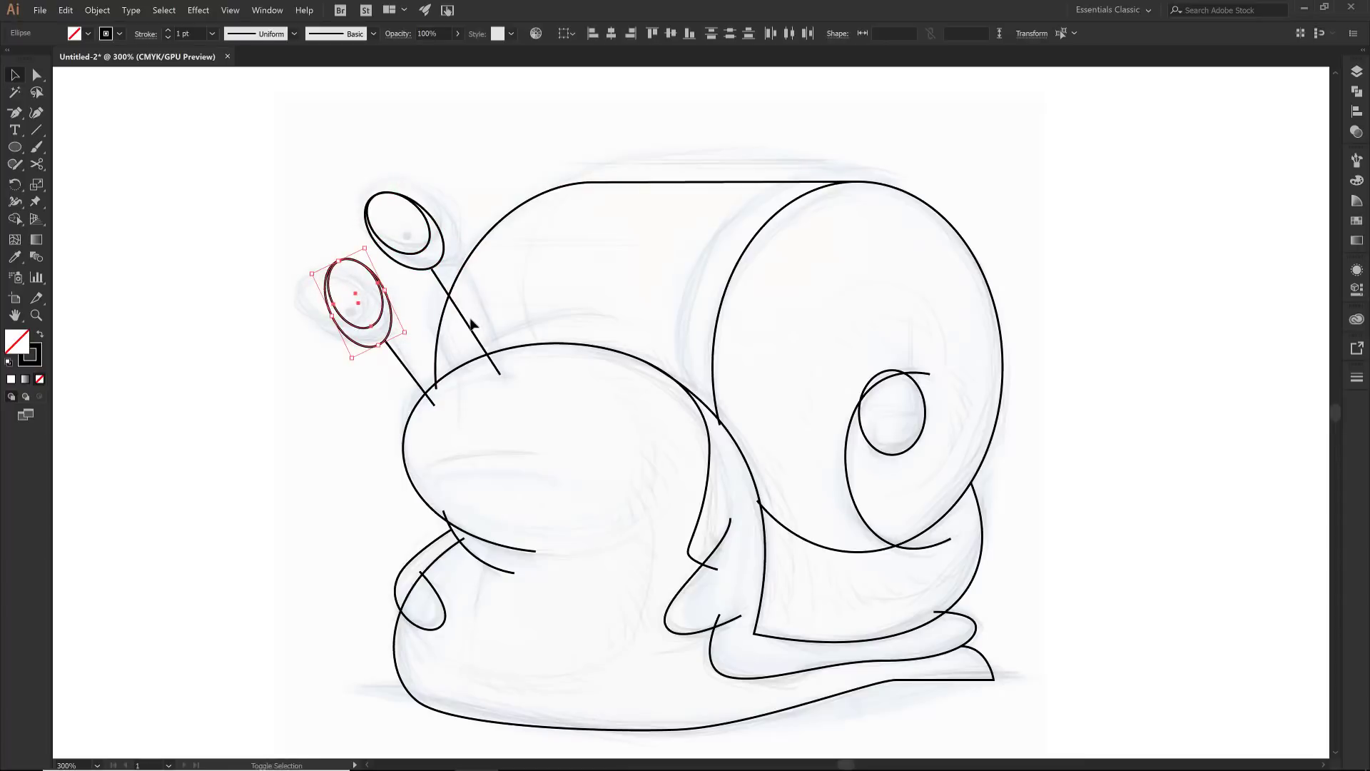
- Bend the upper antenna into a curve and attach the lower antenna's top to the lower eye
{"action": "key", "text": "shift+c"}
{"action": "left_click_drag", "start_coordinate": [471, 325], "coordinate": [474, 321]}
{"action": "key", "text": "a"}
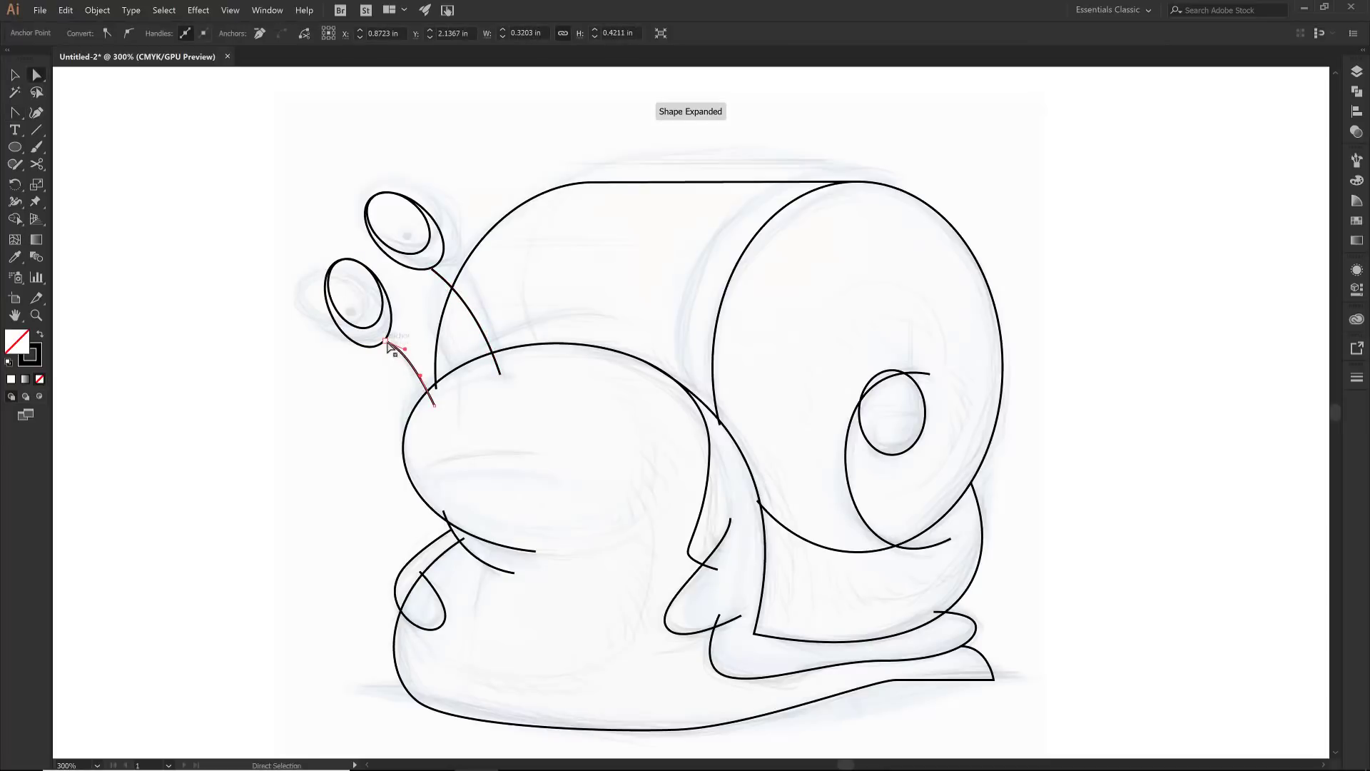
{"action": "left_click_drag", "start_coordinate": [386, 342], "coordinate": [390, 328]}
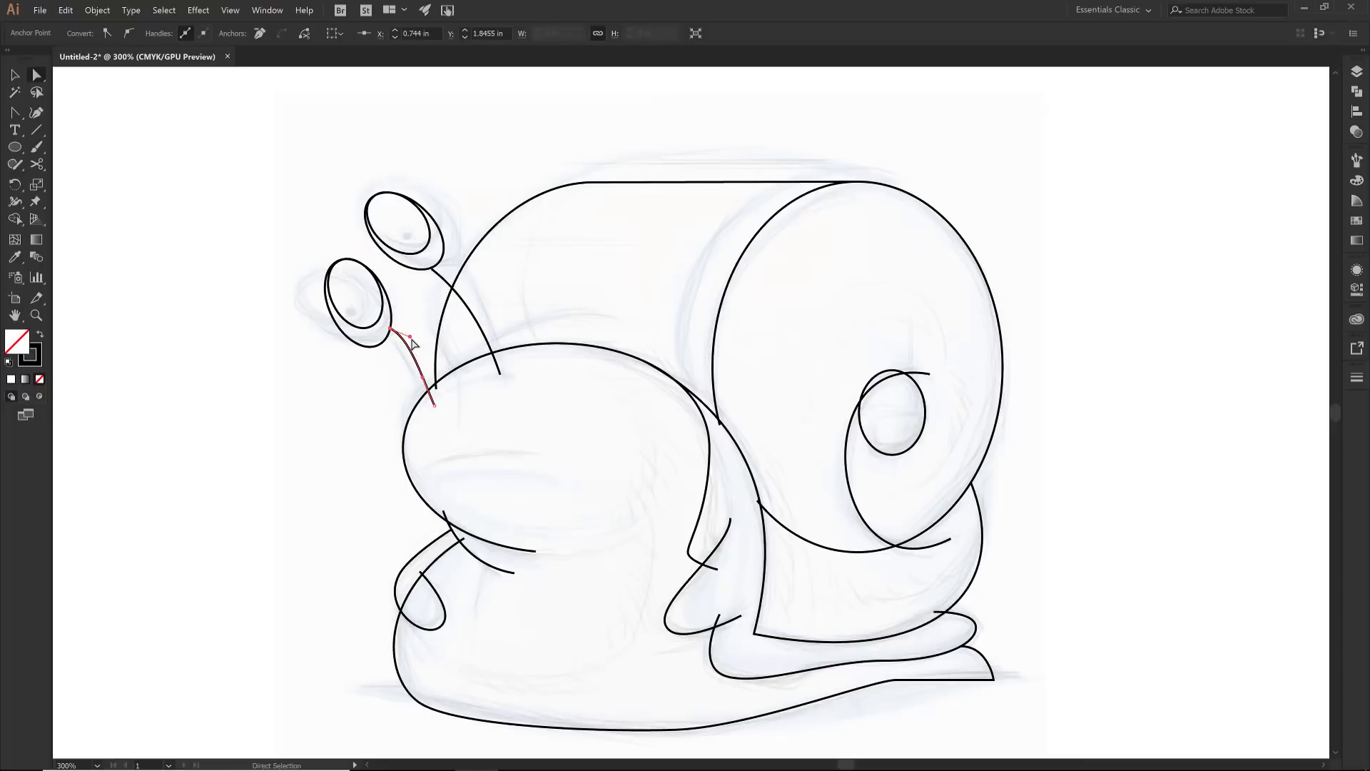
- Reshape the lower antenna's curve and draw a tiny solid black, outline-free pupil in the lower eye
{"action": "left_click_drag", "start_coordinate": [410, 336], "coordinate": [412, 344]}
{"action": "key", "text": "l"}
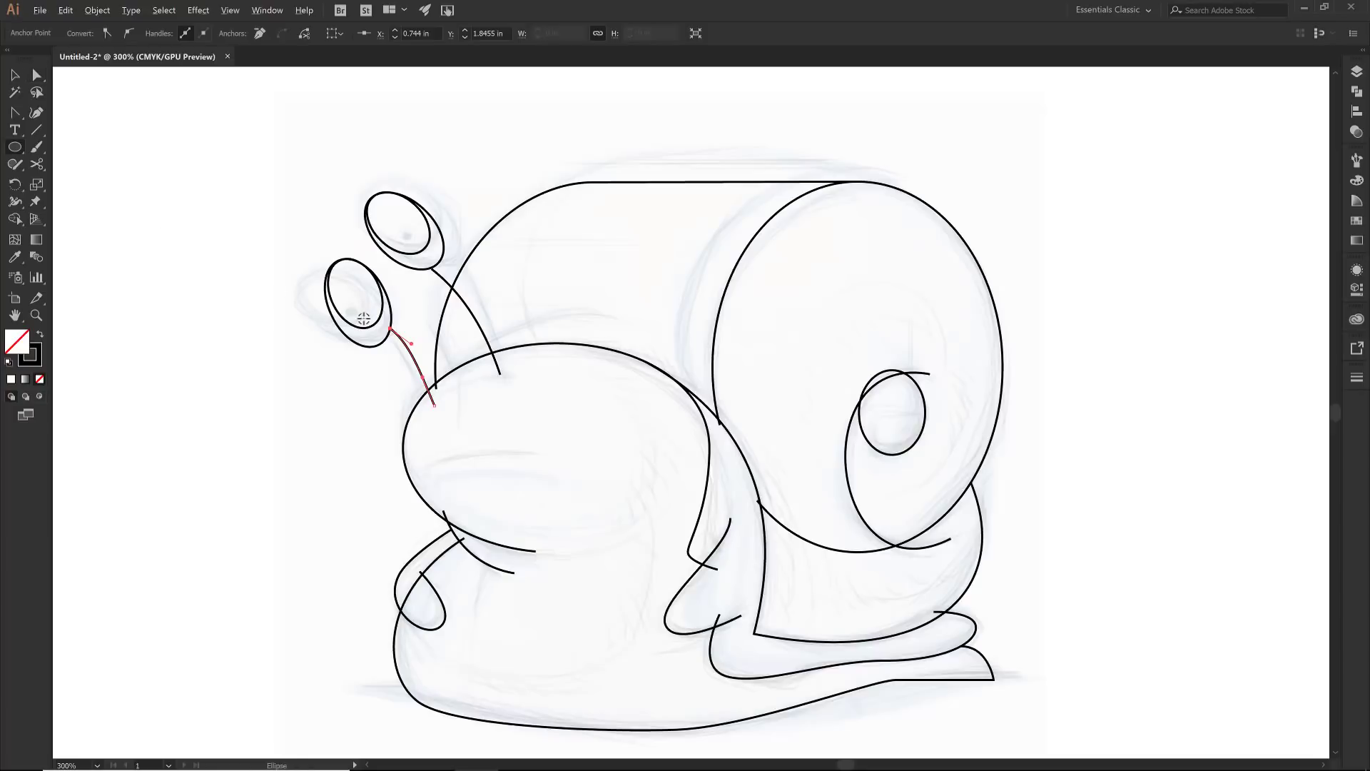
{"action": "left_click_drag", "start_coordinate": [360, 315], "coordinate": [367, 322]}
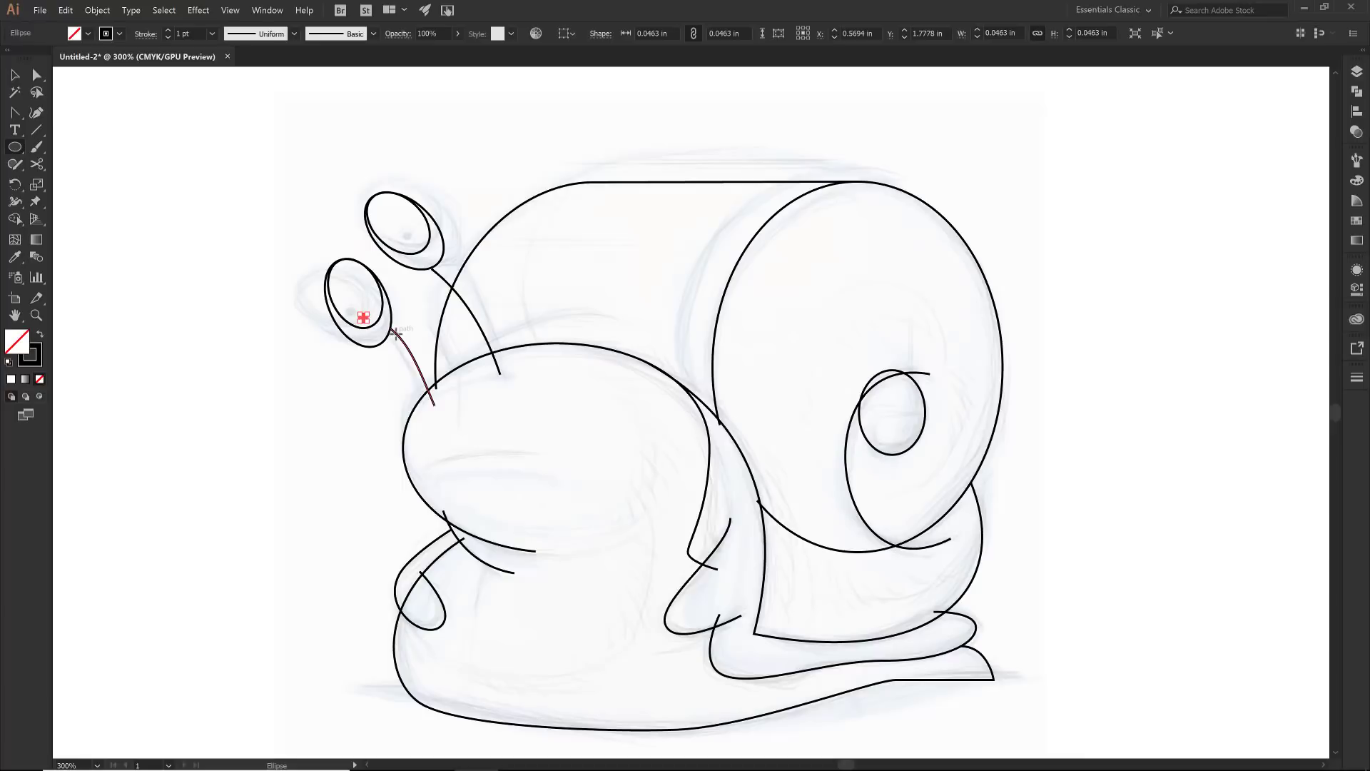
{"action": "key", "text": "a"}
{"action": "key", "text": "shift+x"}
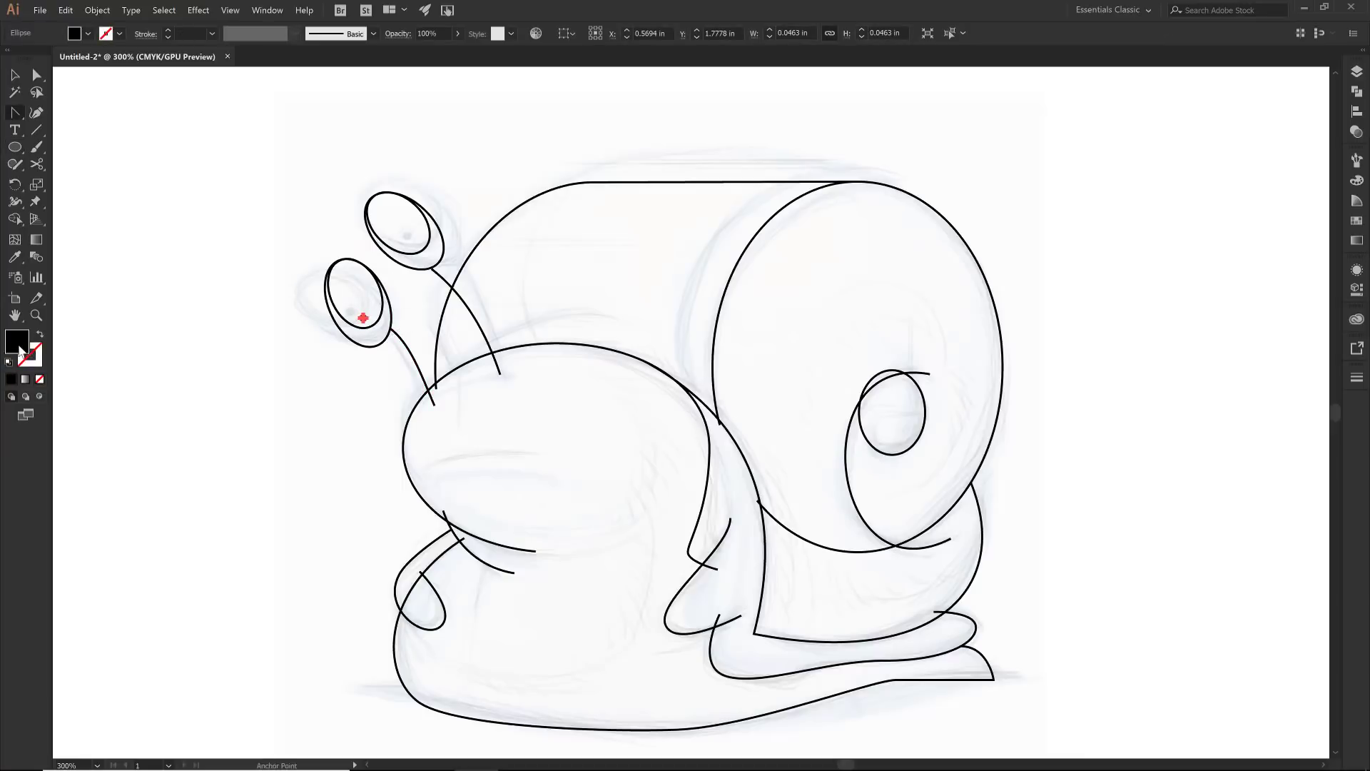
{"action": "key", "text": "v"}
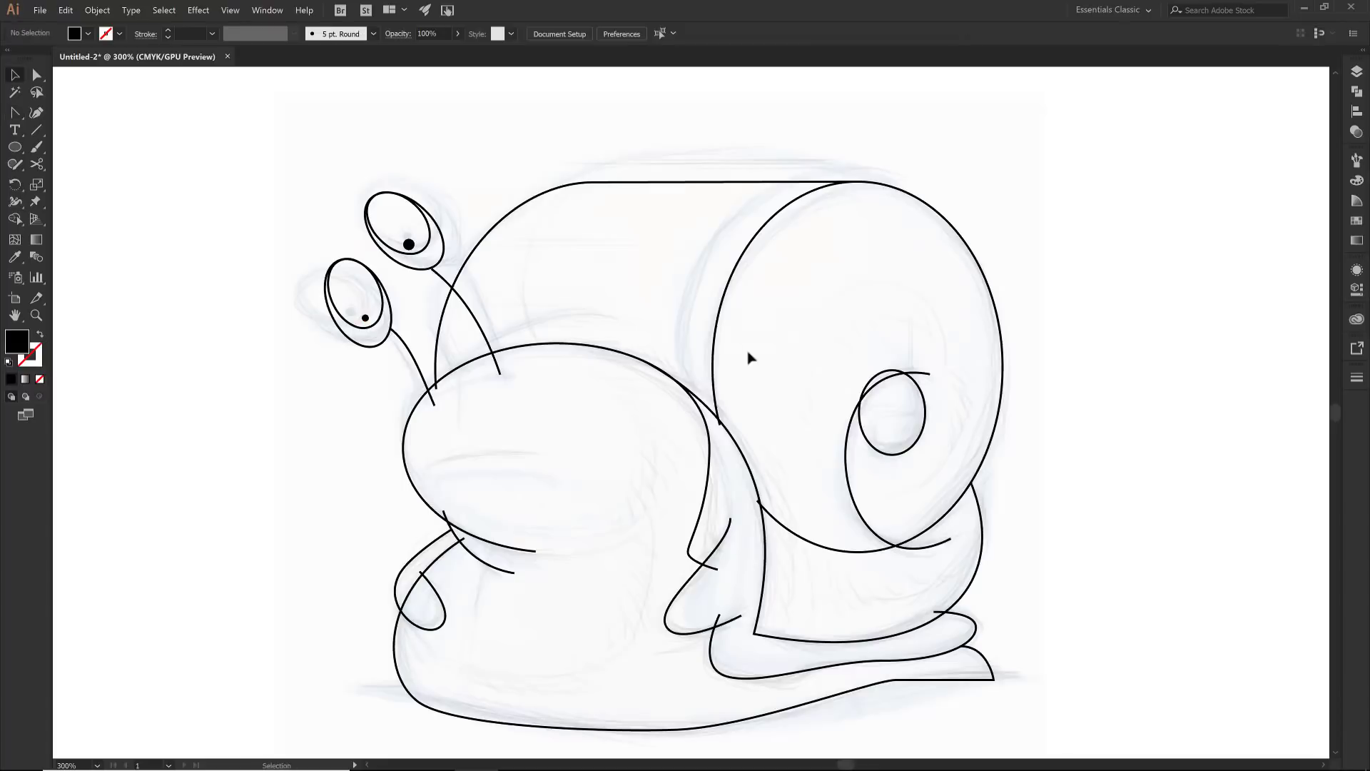
{"action": "left_click", "coordinate": [719, 319]}
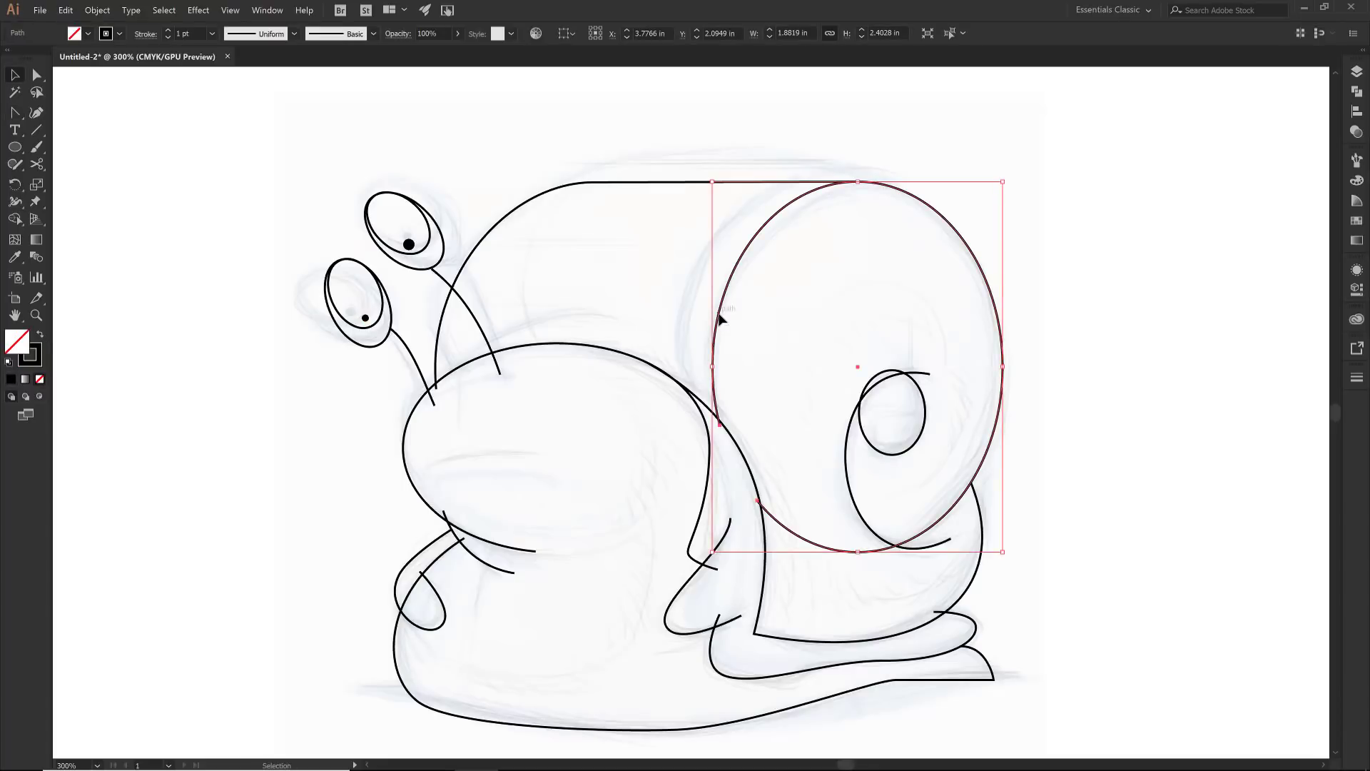
- Draw a new line across the top of the head and bend it into a curve
{"action": "key", "text": "p"}
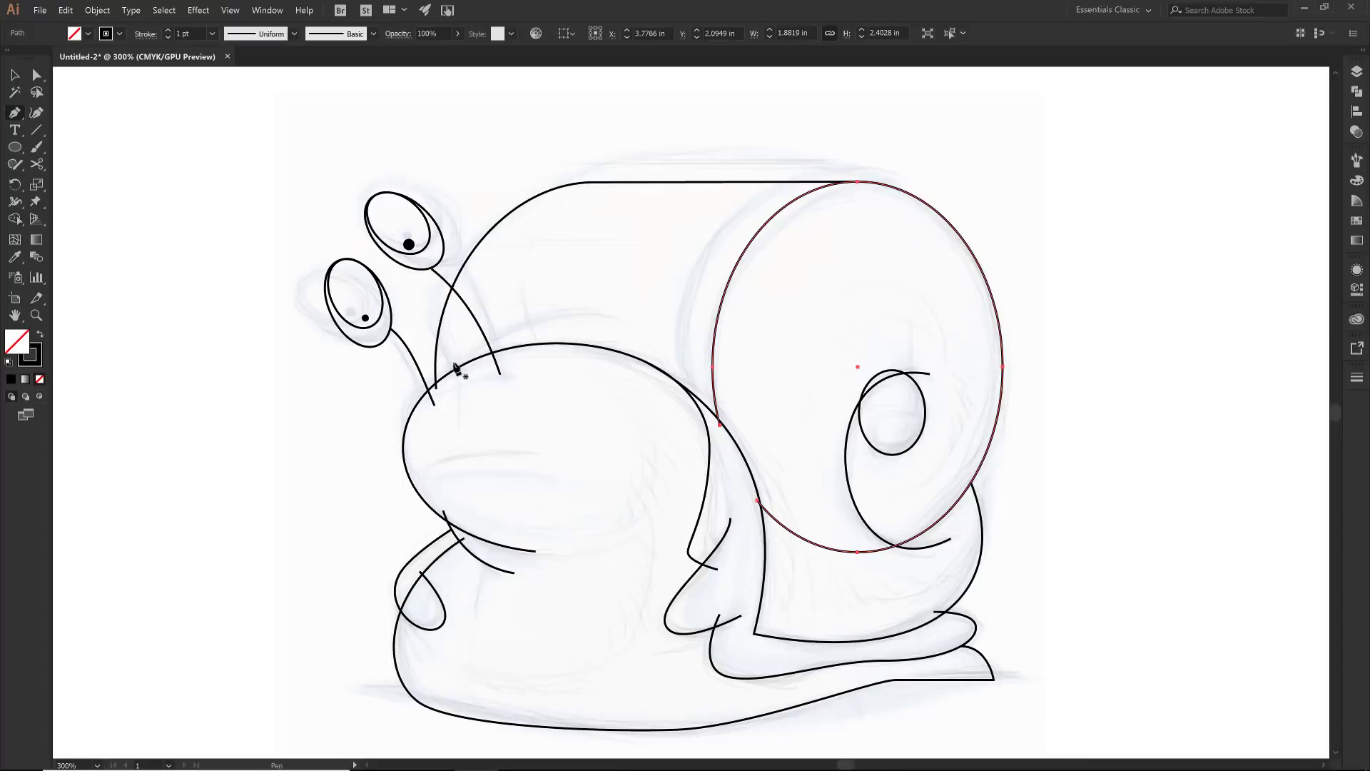
{"action": "left_click", "coordinate": [450, 373]}
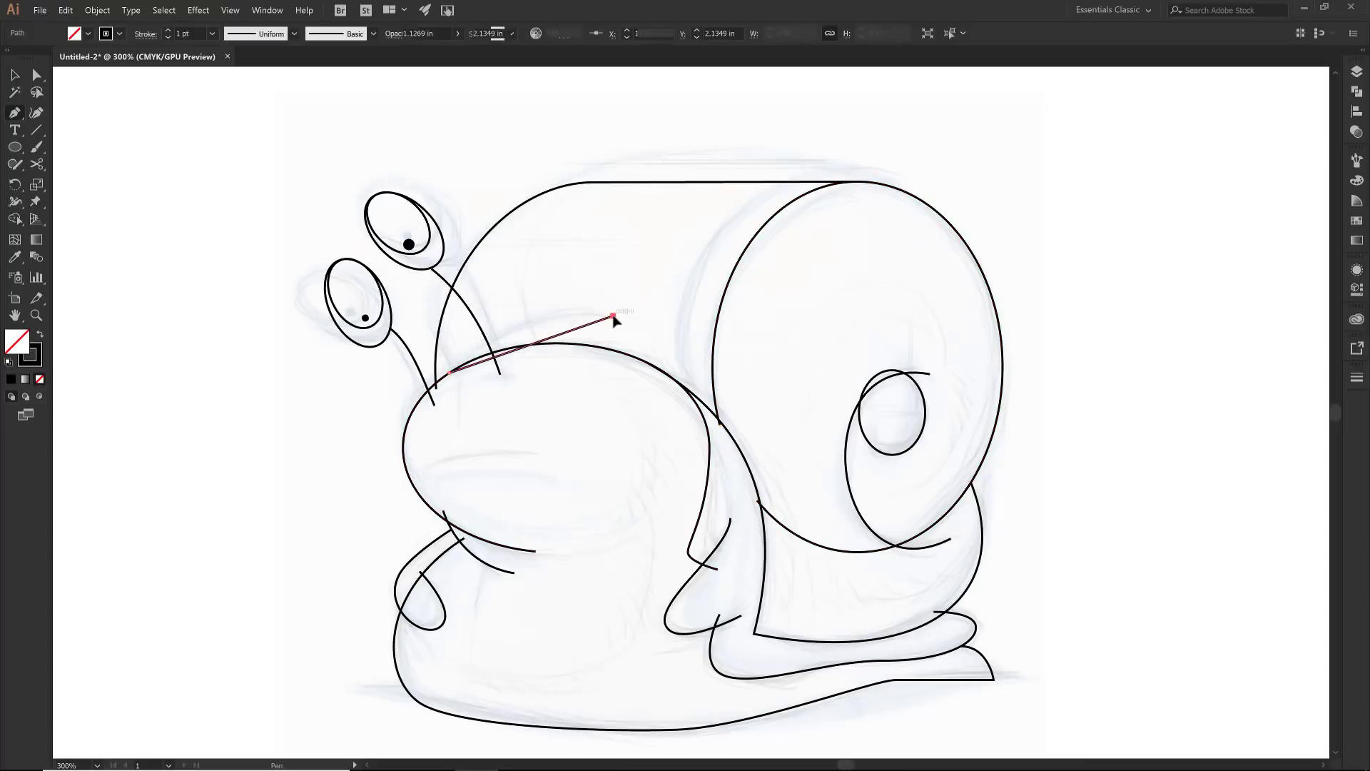
{"action": "key", "text": "alt"}
{"action": "left_click_drag", "start_coordinate": [563, 338], "coordinate": [529, 339]}
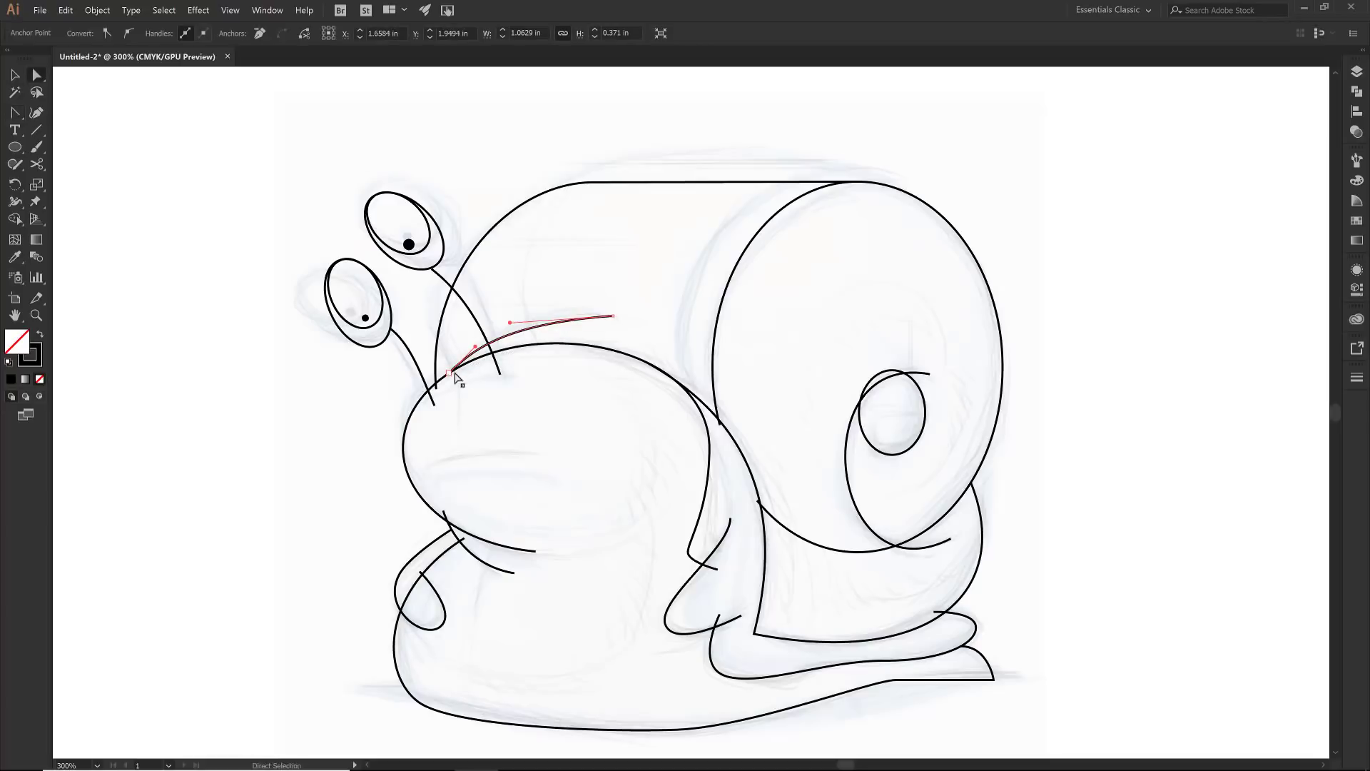
- Draw the mouth line, bend it into a shallow curve, and lower its left end slightly
{"action": "left_click", "coordinate": [419, 458]}
{"action": "left_click", "coordinate": [527, 458]}
{"action": "key", "text": "ctrl"}
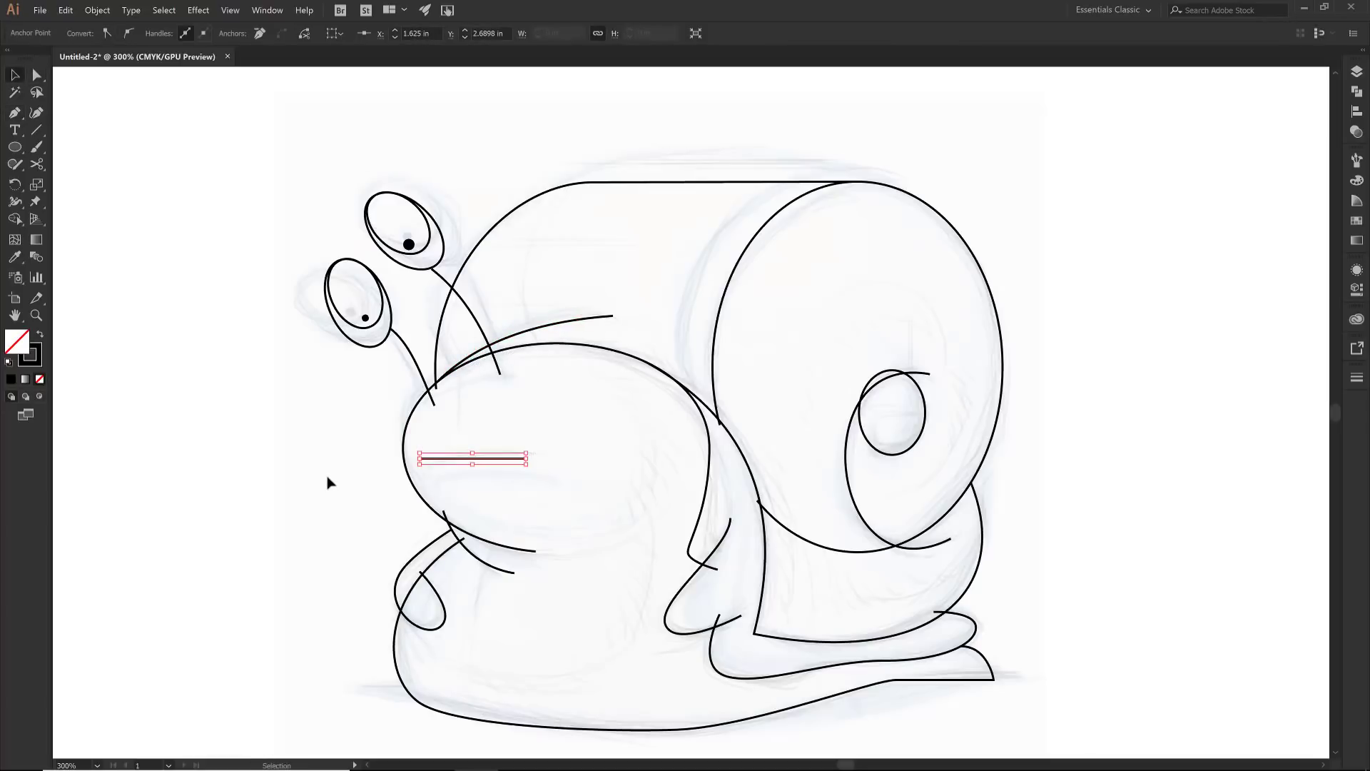
{"action": "left_click", "coordinate": [332, 482]}
{"action": "left_click_drag", "start_coordinate": [448, 458], "coordinate": [444, 454]}
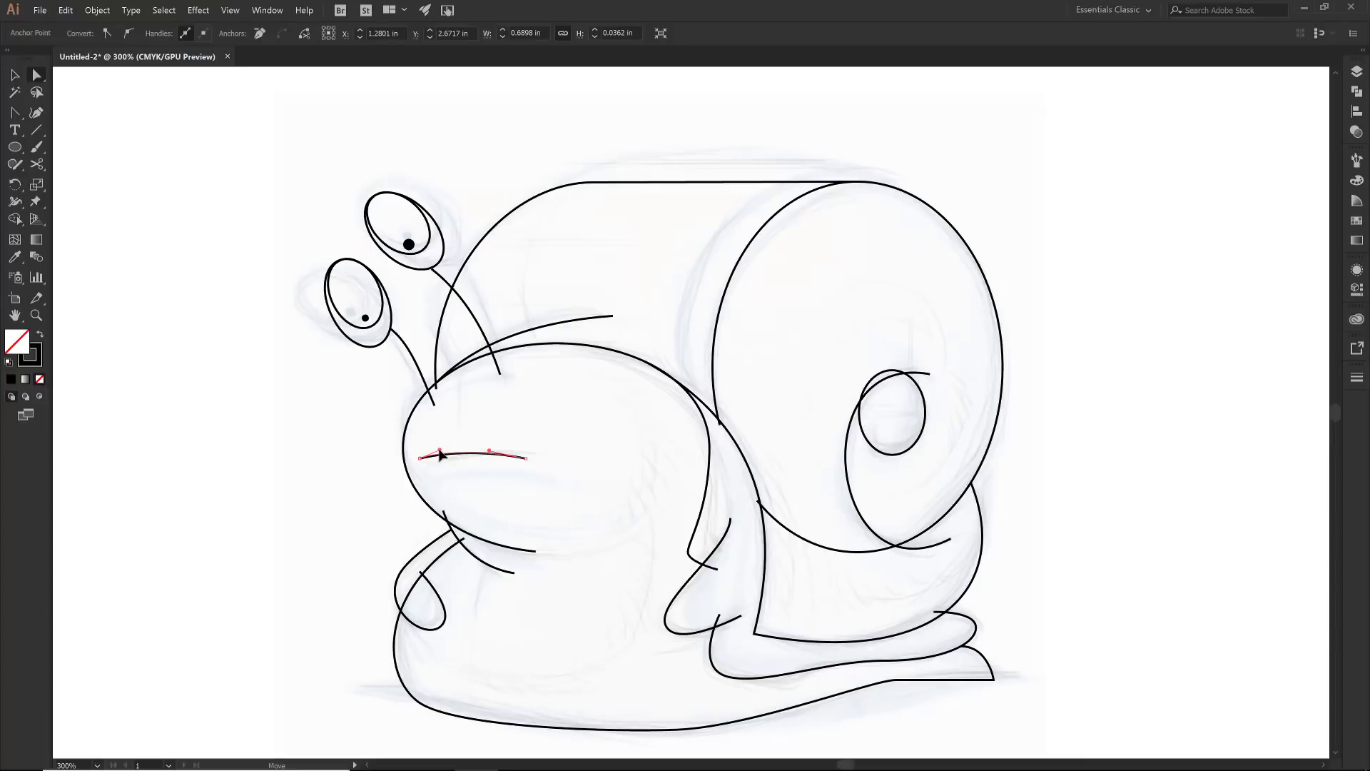
{"action": "left_click", "coordinate": [352, 483]}
{"action": "left_click", "coordinate": [419, 460]}
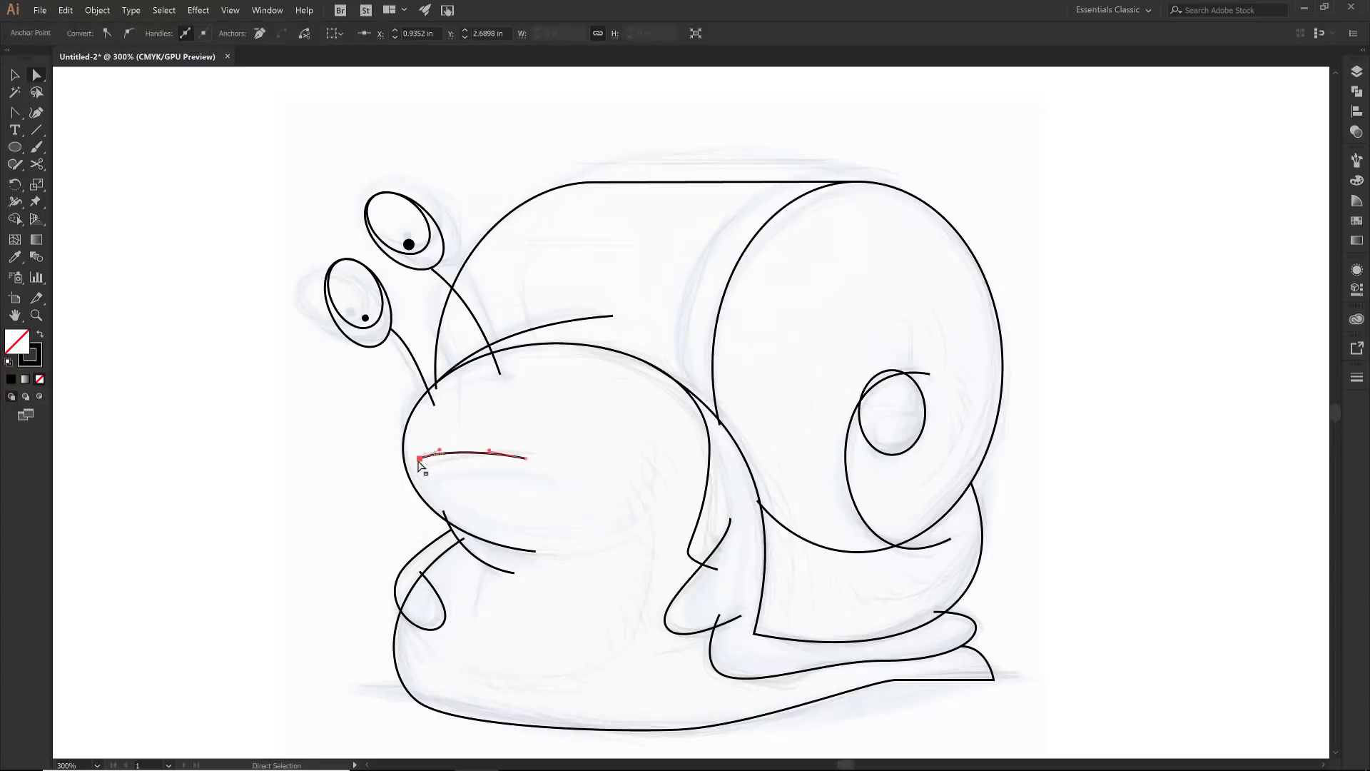
{"action": "key", "text": "Down"}
{"action": "key", "text": "Down"}
{"action": "key", "text": "v"}
{"action": "left_click", "coordinate": [364, 478]}
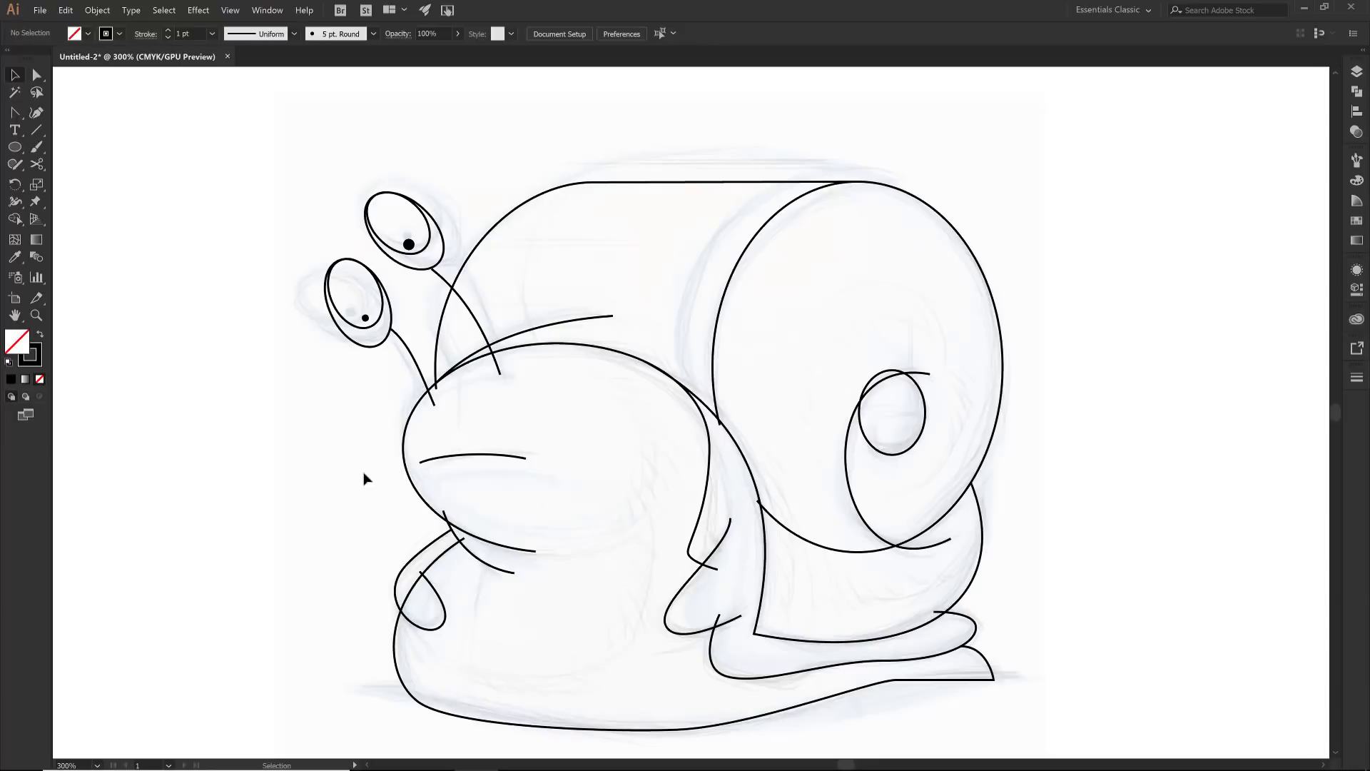
{"action": "key", "text": "shift+x"}
{"action": "scroll", "coordinate": [379, 428], "scroll_direction": "down", "scroll_amount": 1}
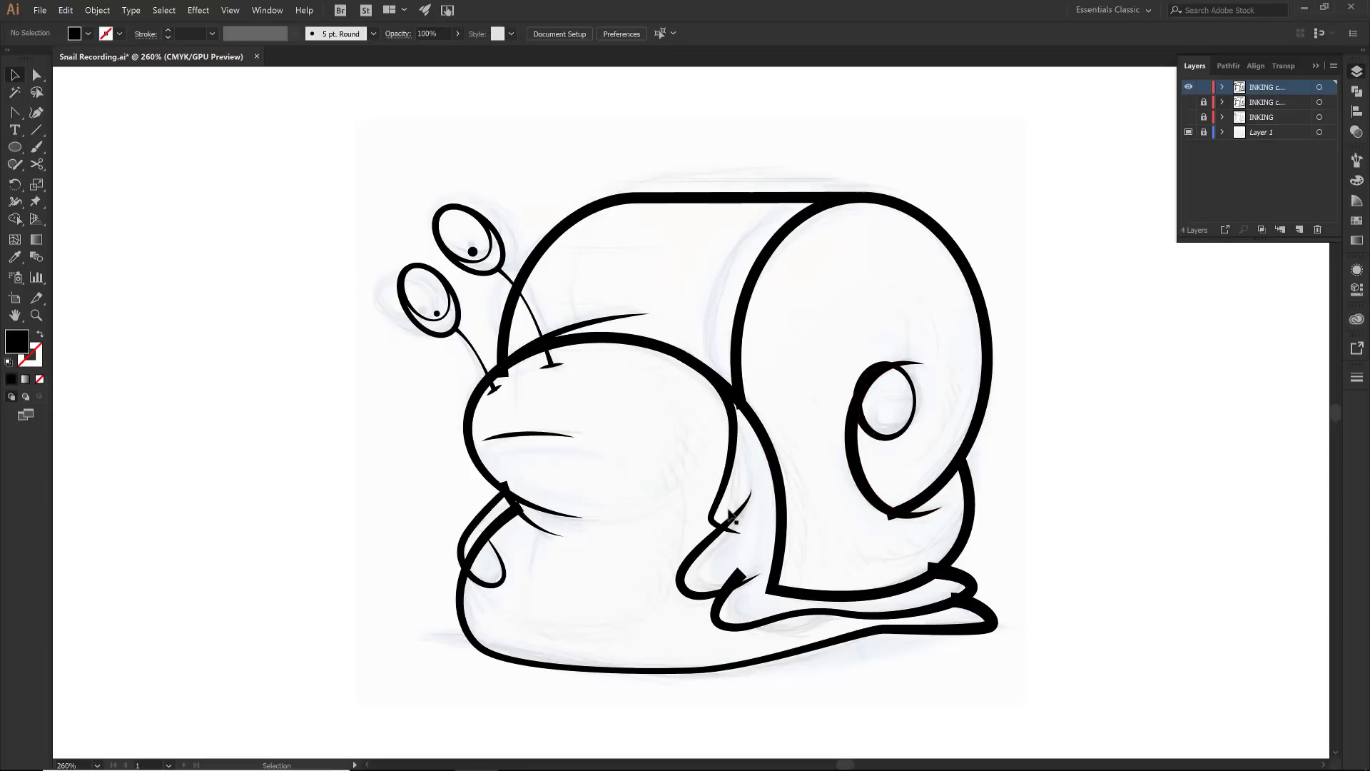
- Erase the overlapping ends of the shell stroke and the inner spiral ellipse
{"action": "key", "text": "z"}
{"action": "left_click_drag", "start_coordinate": [928, 476], "coordinate": [1015, 565]}
{"action": "key", "text": "v"}
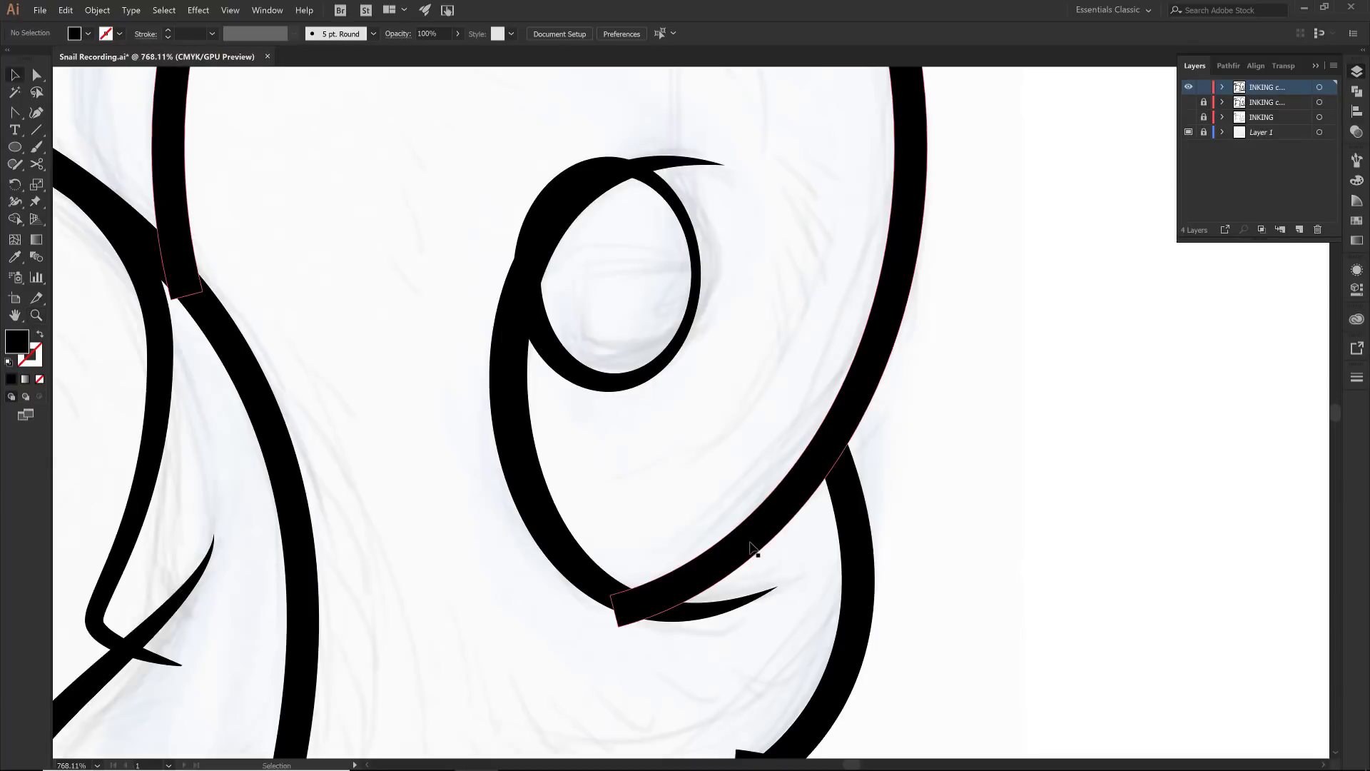
{"action": "left_click", "coordinate": [751, 548]}
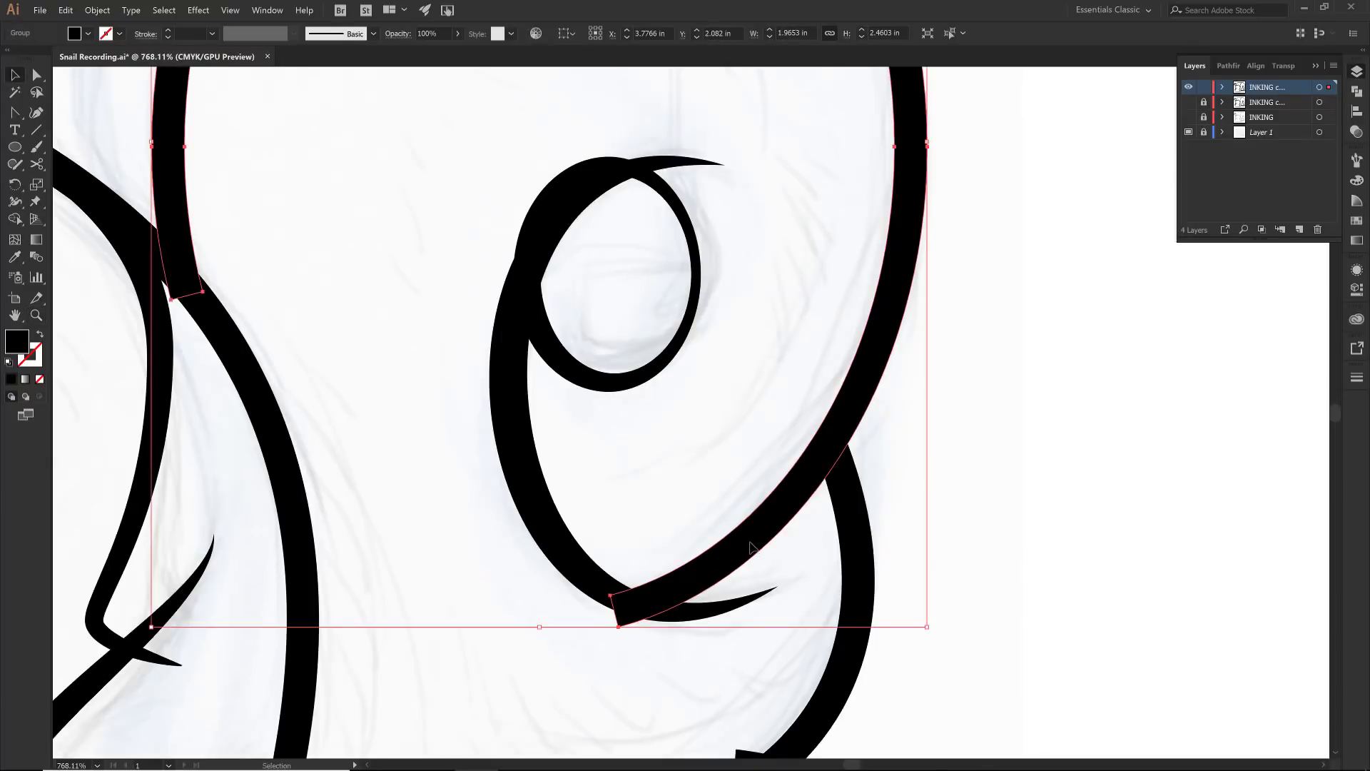
{"action": "key", "text": "shift+e"}
{"action": "mouse_move", "coordinate": [625, 603]}
{"action": "left_mouse_down"}
{"action": "mouse_move", "coordinate": [591, 613]}
{"action": "mouse_move", "coordinate": [652, 639]}
{"action": "left_mouse_up"}
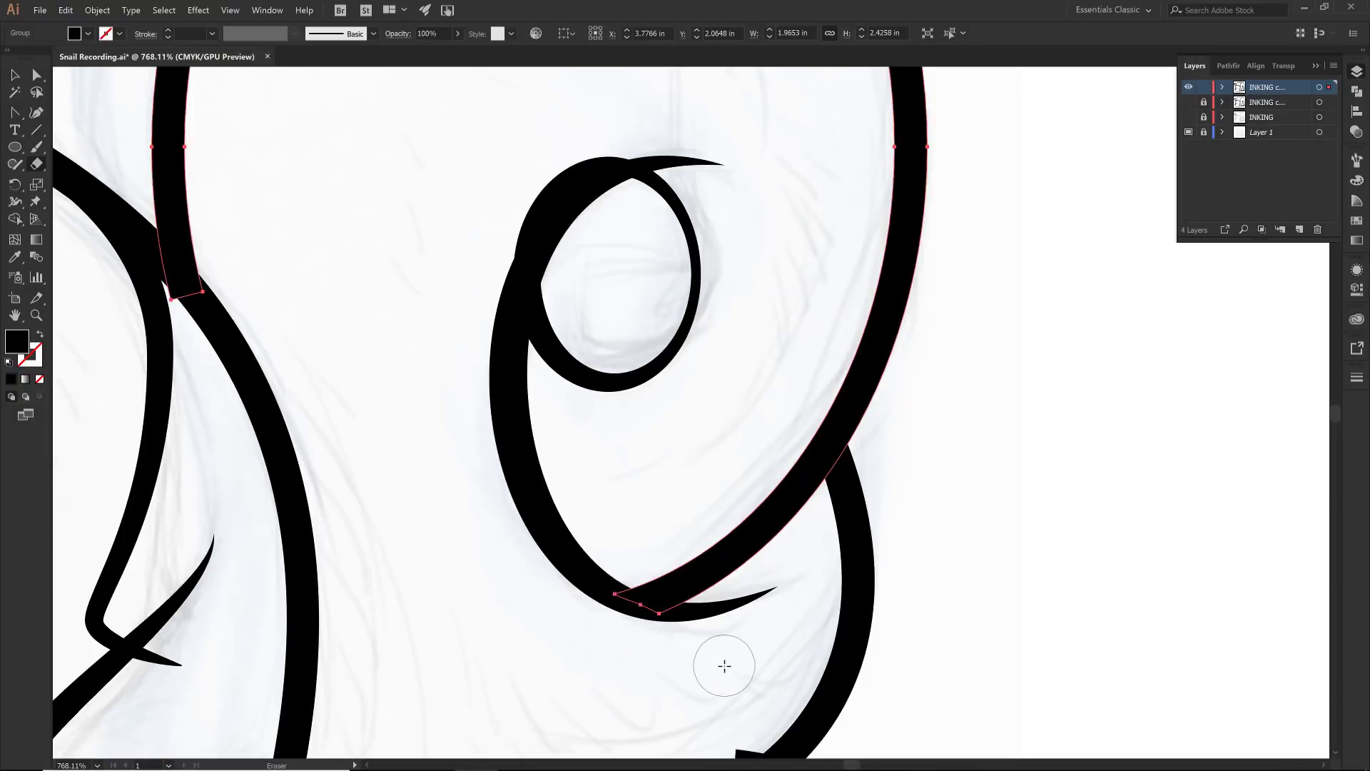
{"action": "left_click", "coordinate": [621, 389], "text": "ctrl"}
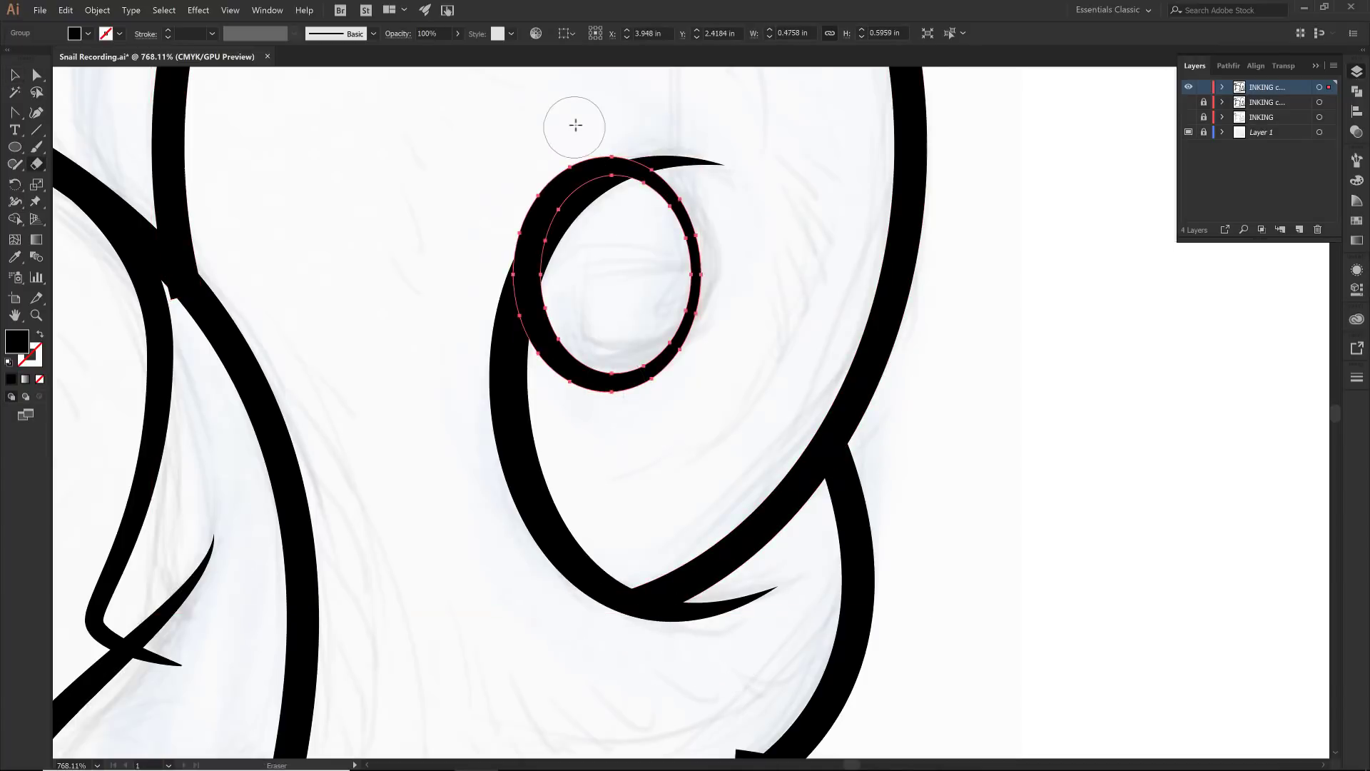
{"action": "mouse_move", "coordinate": [575, 124]}
{"action": "left_mouse_down"}
{"action": "mouse_move", "coordinate": [621, 135]}
{"action": "mouse_move", "coordinate": [589, 144]}
{"action": "mouse_move", "coordinate": [543, 197]}
{"action": "mouse_move", "coordinate": [489, 296]}
{"action": "left_mouse_up"}
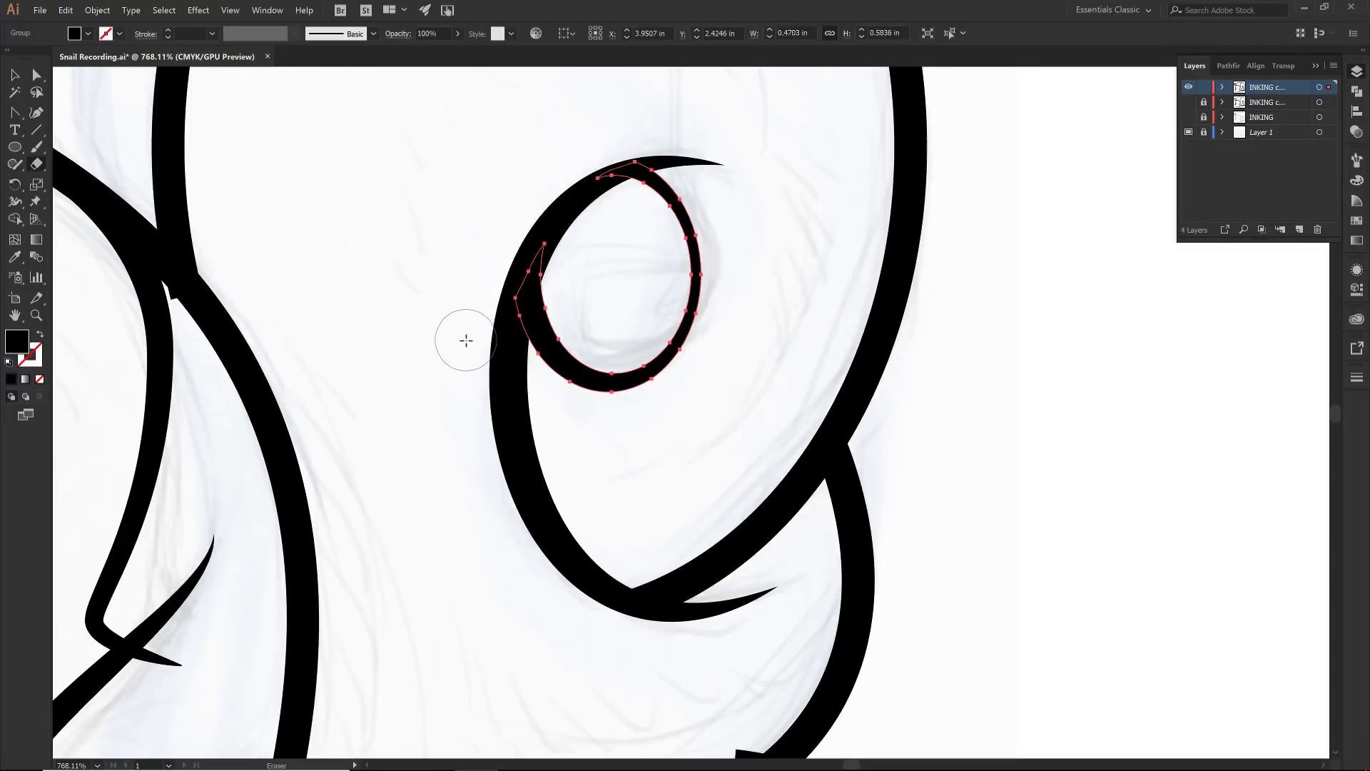
- Trim the curved foot outline's top-right end and the lower foot curve's upper-left end
{"action": "key", "text": "v"}
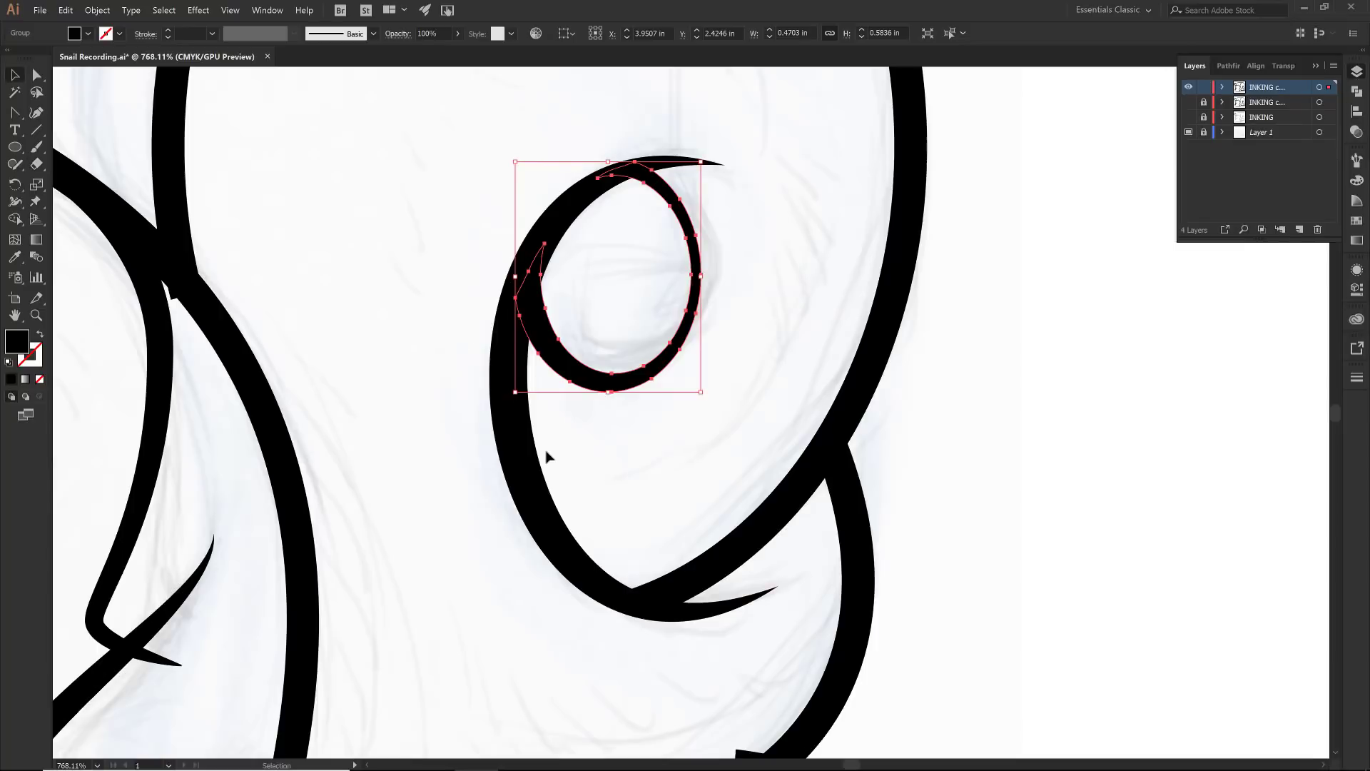
{"action": "left_click_drag", "start_coordinate": [692, 581], "coordinate": [801, 334]}
{"action": "left_click", "coordinate": [1004, 513]}
{"action": "key", "text": "shift+e"}
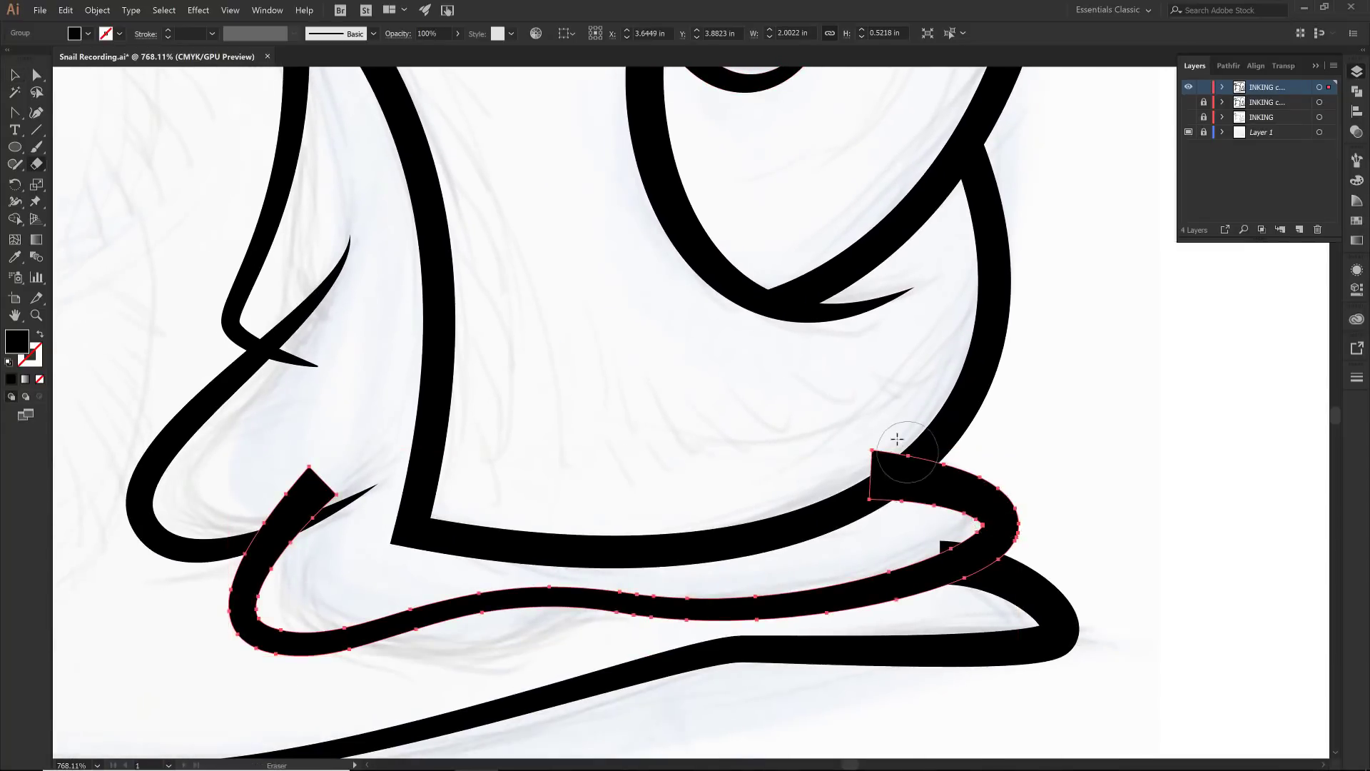
{"action": "left_click_drag", "start_coordinate": [901, 426], "coordinate": [851, 472]}
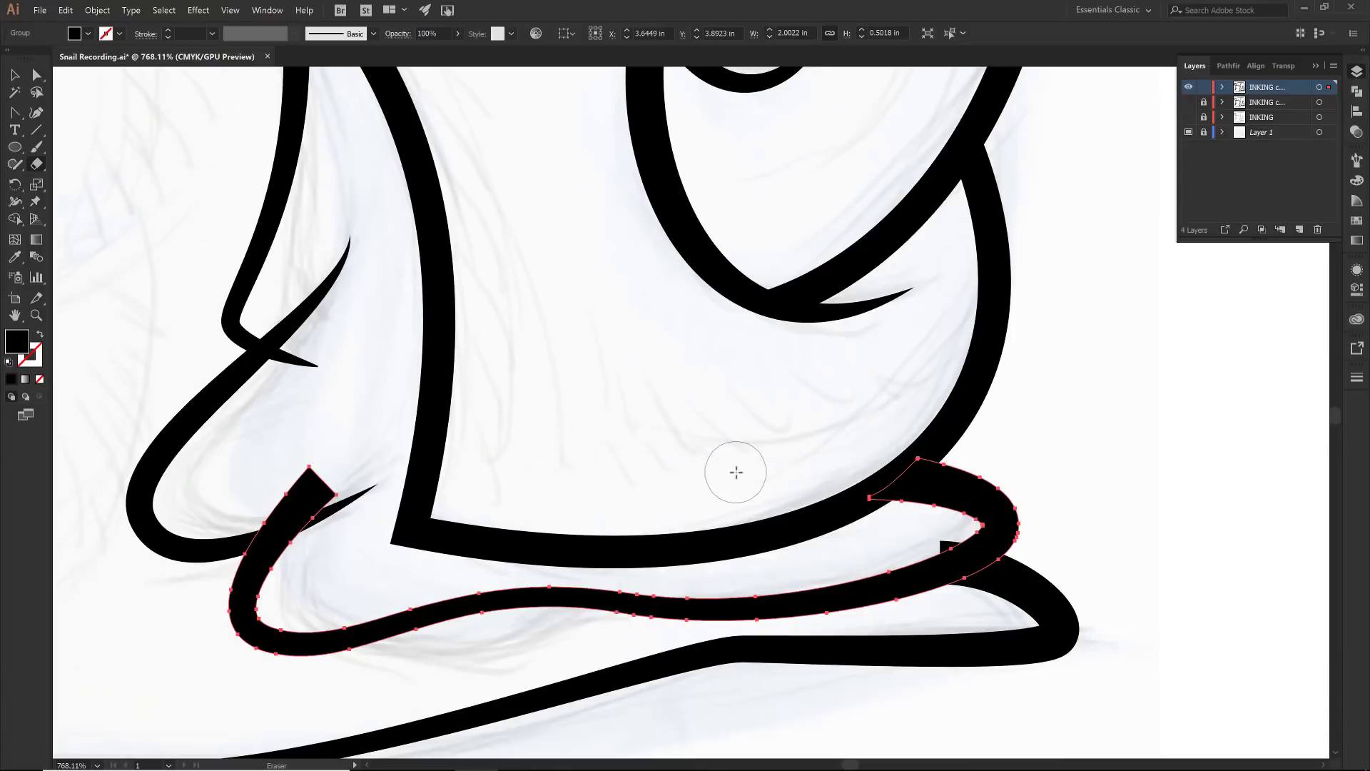
{"action": "key", "text": "v"}
{"action": "left_click", "coordinate": [1054, 617]}
{"action": "key", "text": "shift+e"}
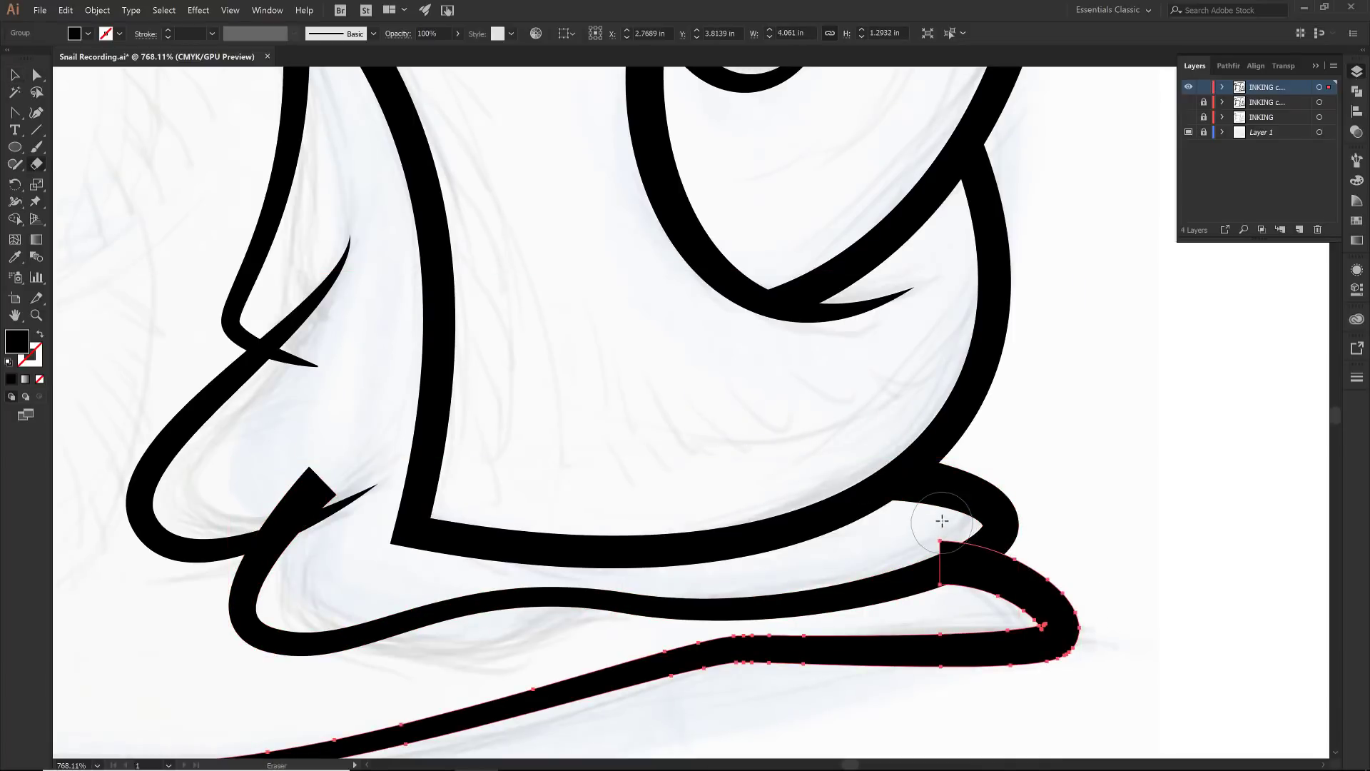
{"action": "left_click_drag", "start_coordinate": [933, 527], "coordinate": [878, 546]}
- Erase the overlapping tips of the middle foot curve
{"action": "key", "text": "v"}
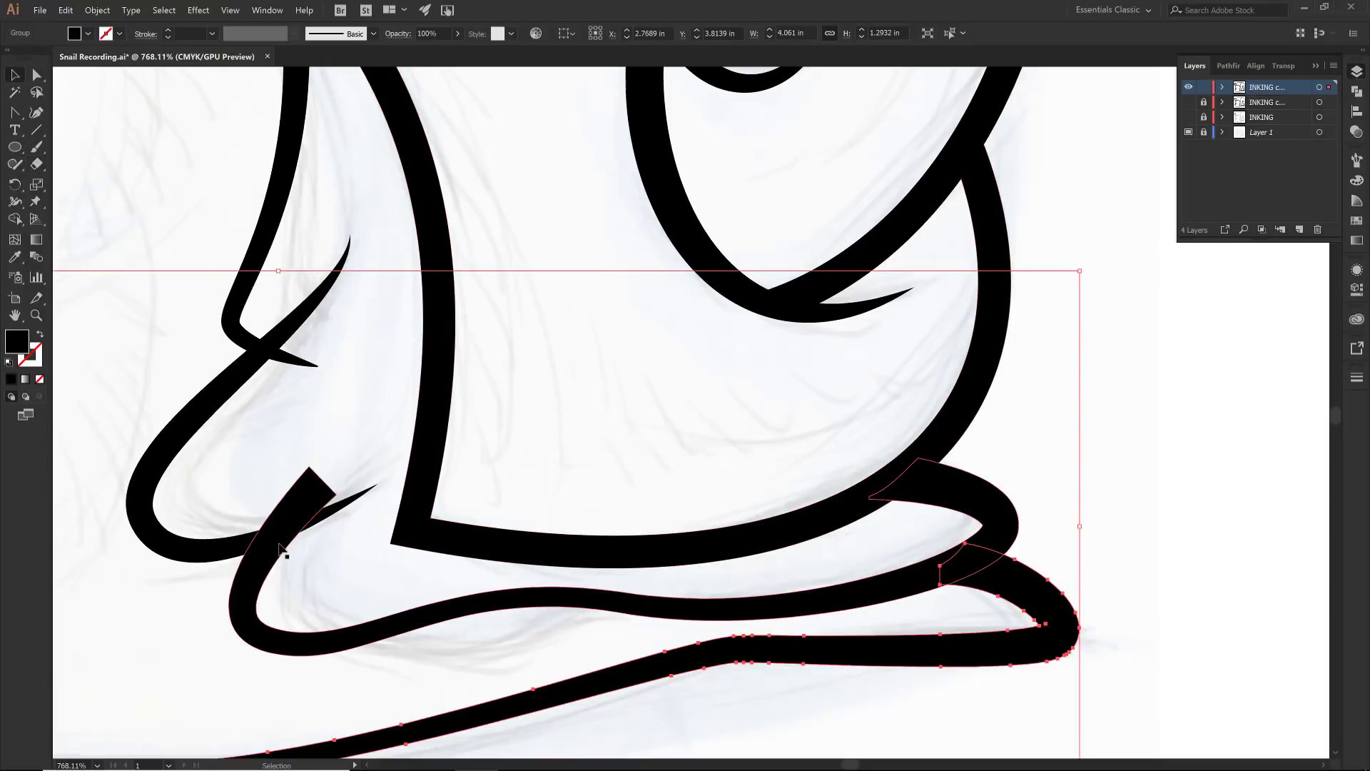
{"action": "left_click", "coordinate": [277, 549]}
{"action": "key", "text": "shift+e"}
{"action": "left_click_drag", "start_coordinate": [312, 474], "coordinate": [225, 507]}
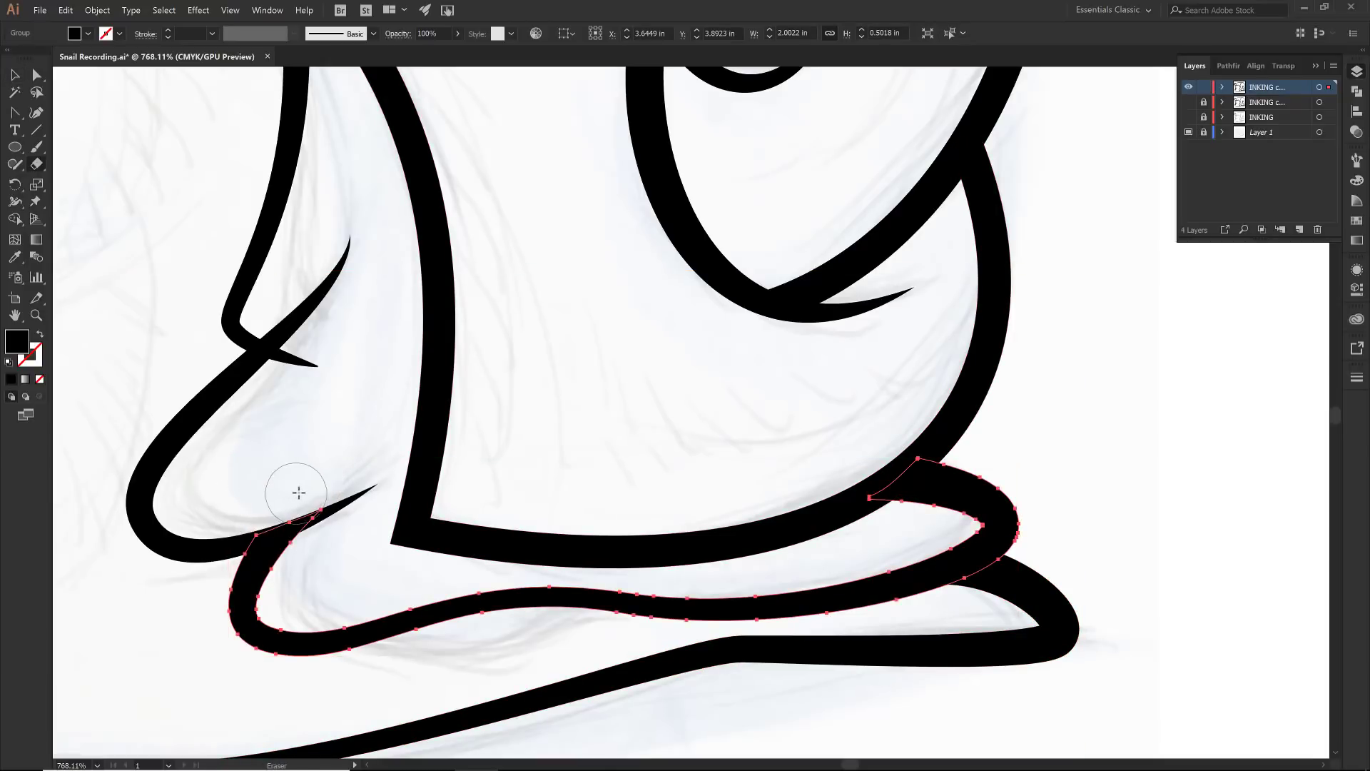
{"action": "mouse_move", "coordinate": [324, 477]}
{"action": "left_mouse_down"}
{"action": "mouse_move", "coordinate": [271, 500]}
{"action": "mouse_move", "coordinate": [235, 492]}
{"action": "left_mouse_up"}
- Erase the neck outline's thin tip, then select all paths and apply Pathfinder Divide
{"action": "left_click", "coordinate": [287, 362], "text": "ctrl"}
{"action": "left_click_drag", "start_coordinate": [287, 362], "coordinate": [275, 355]}
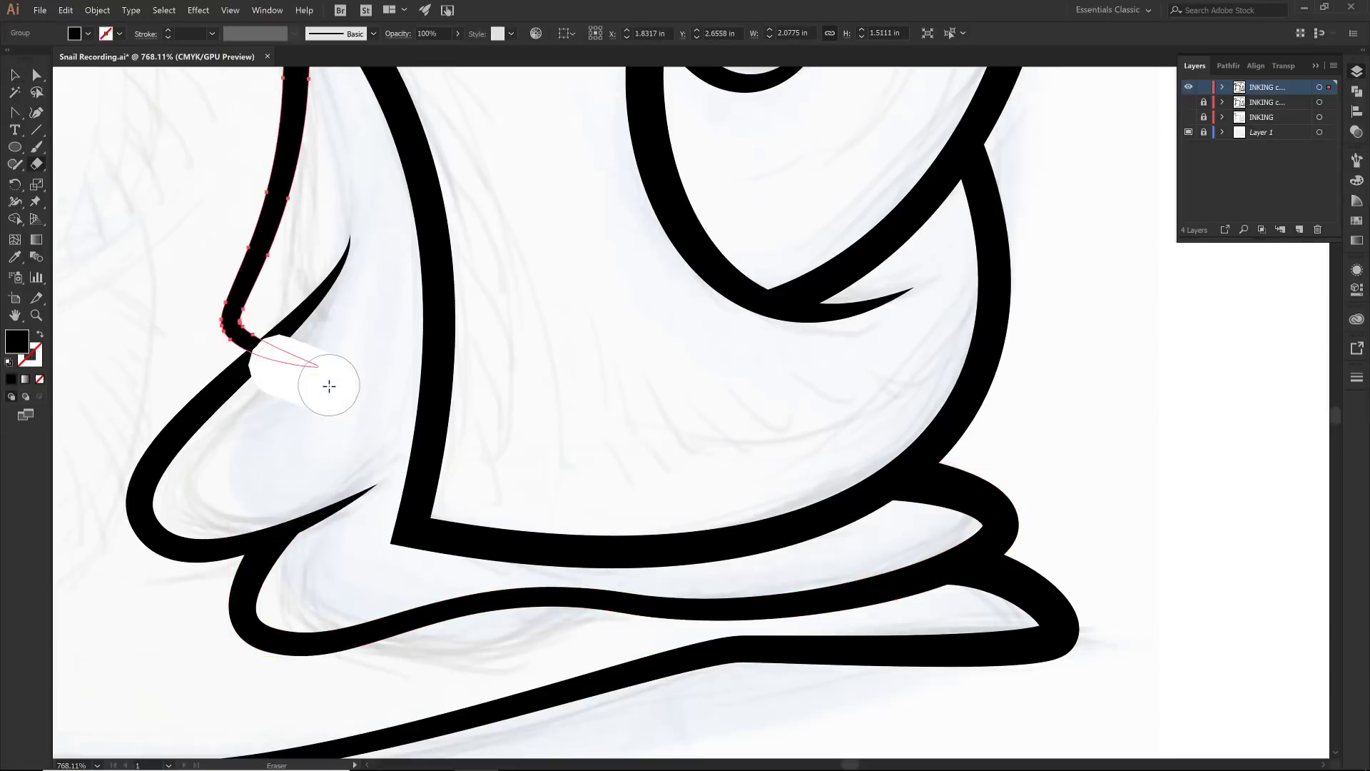
{"action": "key", "text": "ctrl+a"}
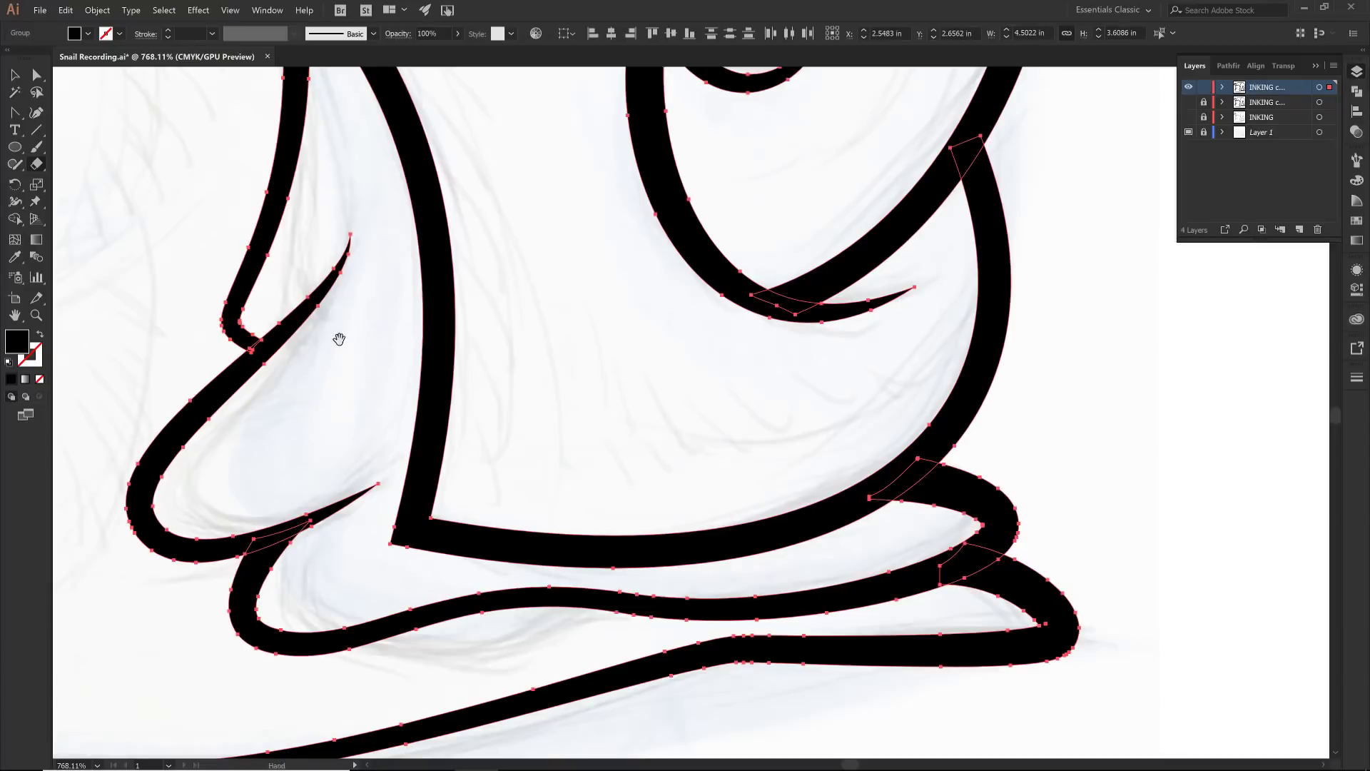
{"action": "left_click_drag", "start_coordinate": [340, 336], "coordinate": [503, 403]}
{"action": "key", "text": "ctrl+minus"}
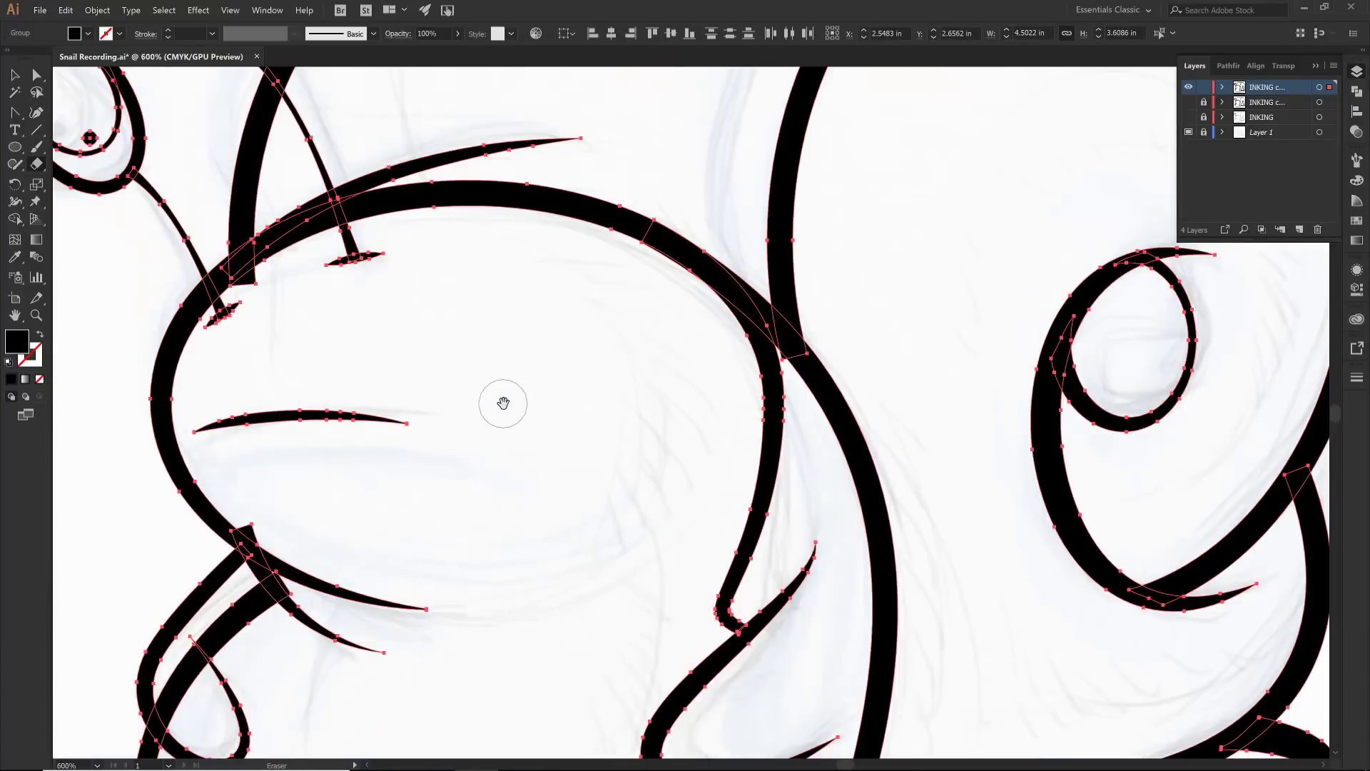
{"action": "left_click", "coordinate": [1356, 91]}
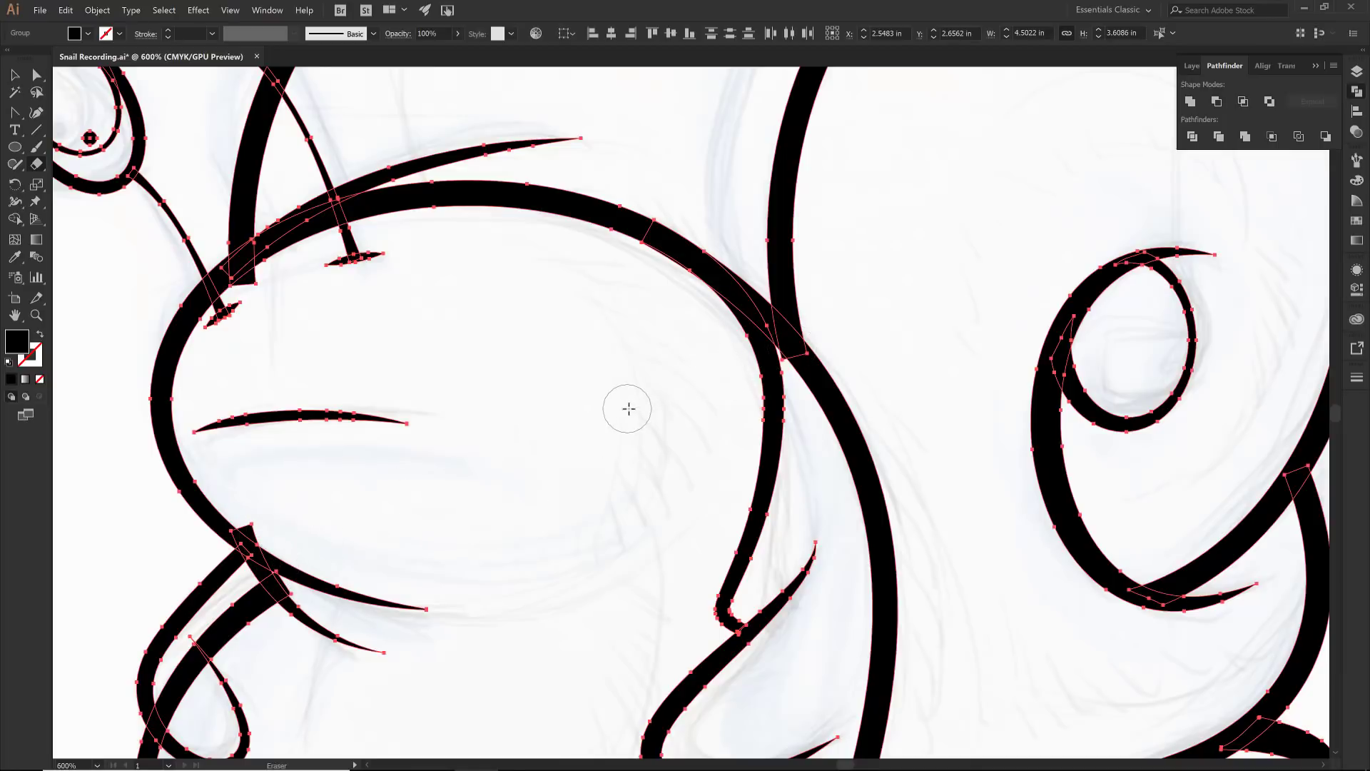
{"action": "left_click", "coordinate": [1193, 139]}
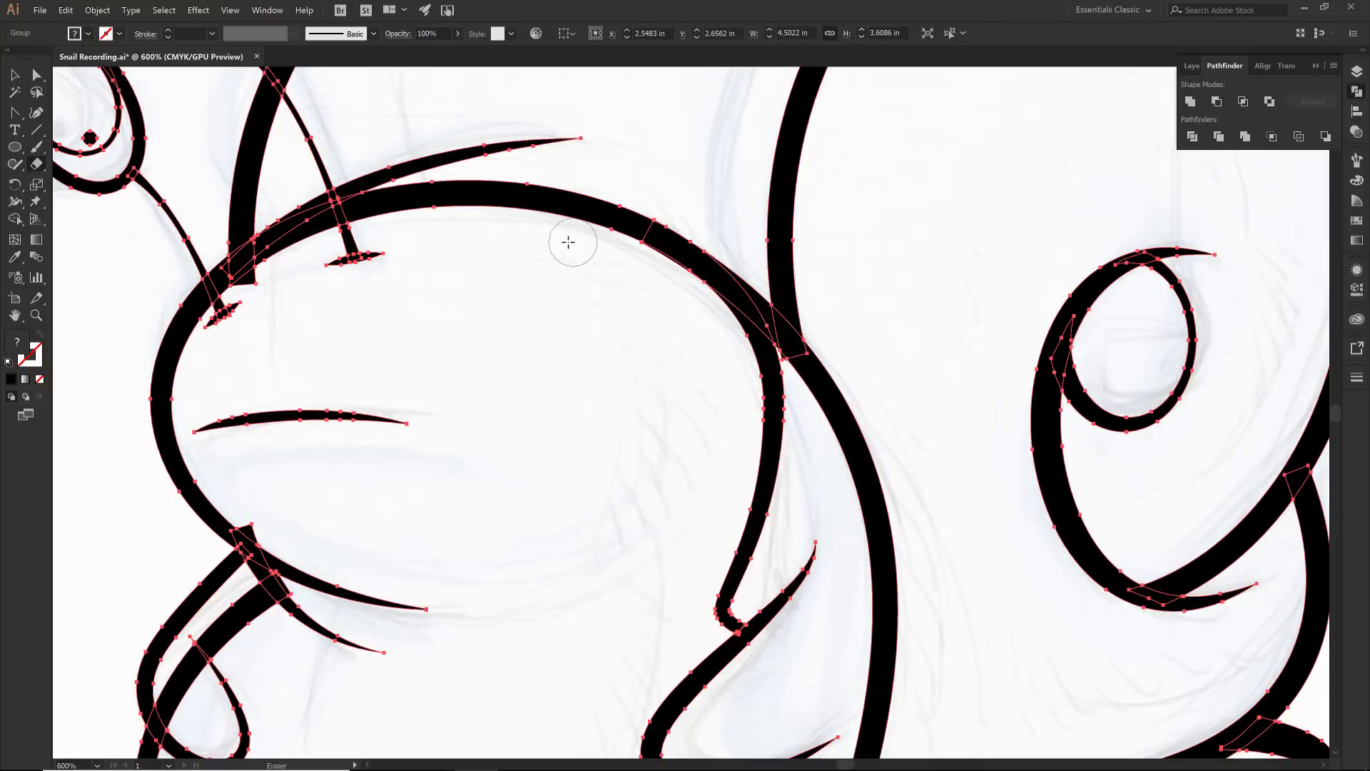
- Ungroup the divided ink pieces and deselect everything
{"action": "key", "text": "v"}
{"action": "right_click", "coordinate": [624, 236]}
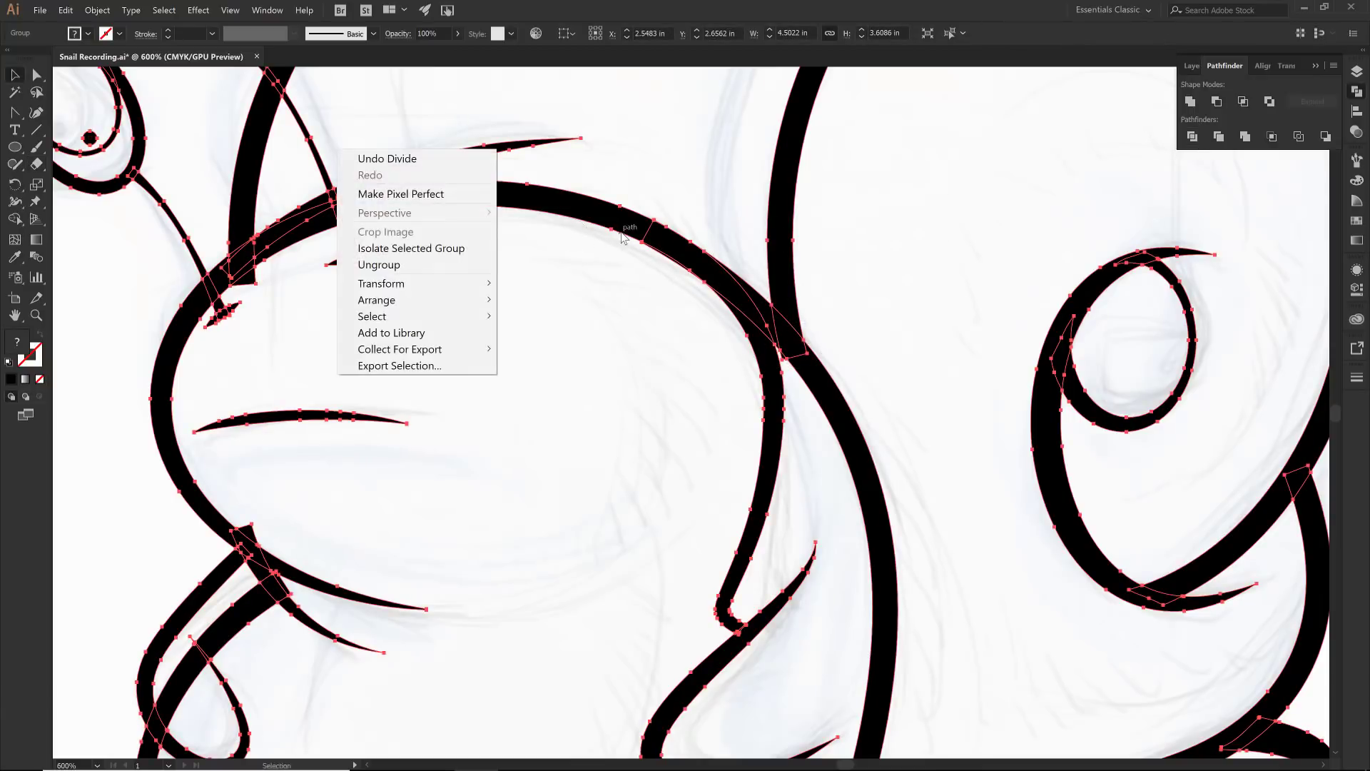
{"action": "left_click", "coordinate": [405, 266]}
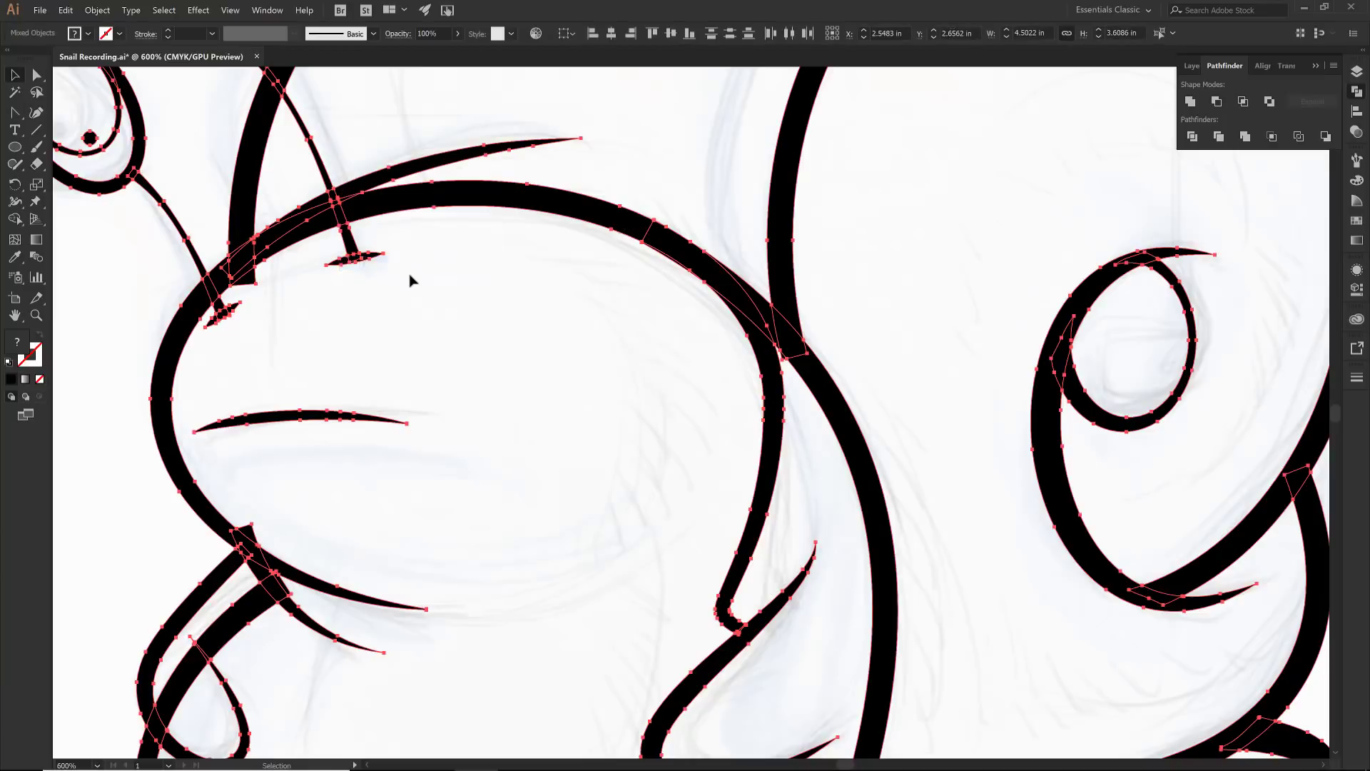
{"action": "left_click", "coordinate": [316, 293]}
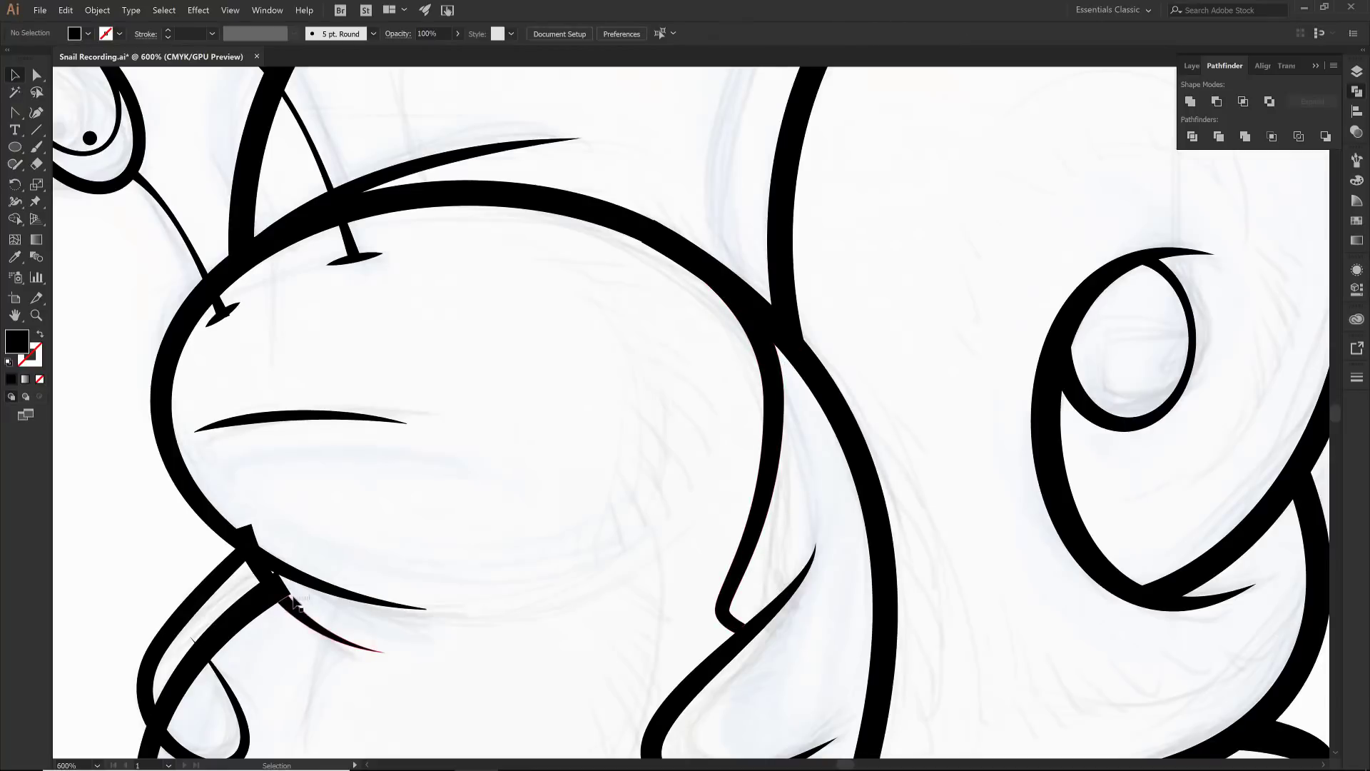
- Zoom in on the antenna bases, pan across the body, eyes and shell, then fit the snail in the window
{"action": "left_click_drag", "start_coordinate": [291, 593], "coordinate": [423, 703]}
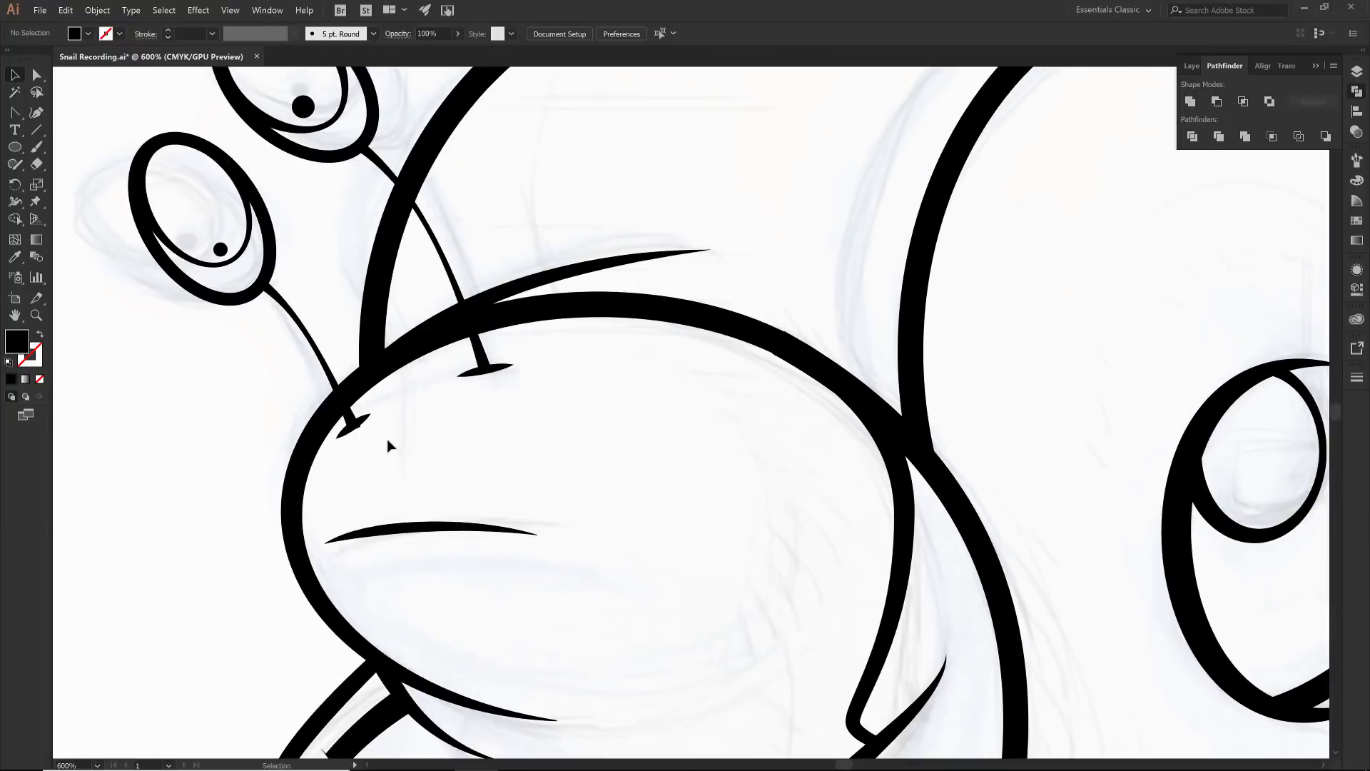
{"action": "key", "text": "z"}
{"action": "left_click_drag", "start_coordinate": [291, 298], "coordinate": [589, 491]}
{"action": "key", "text": "v"}
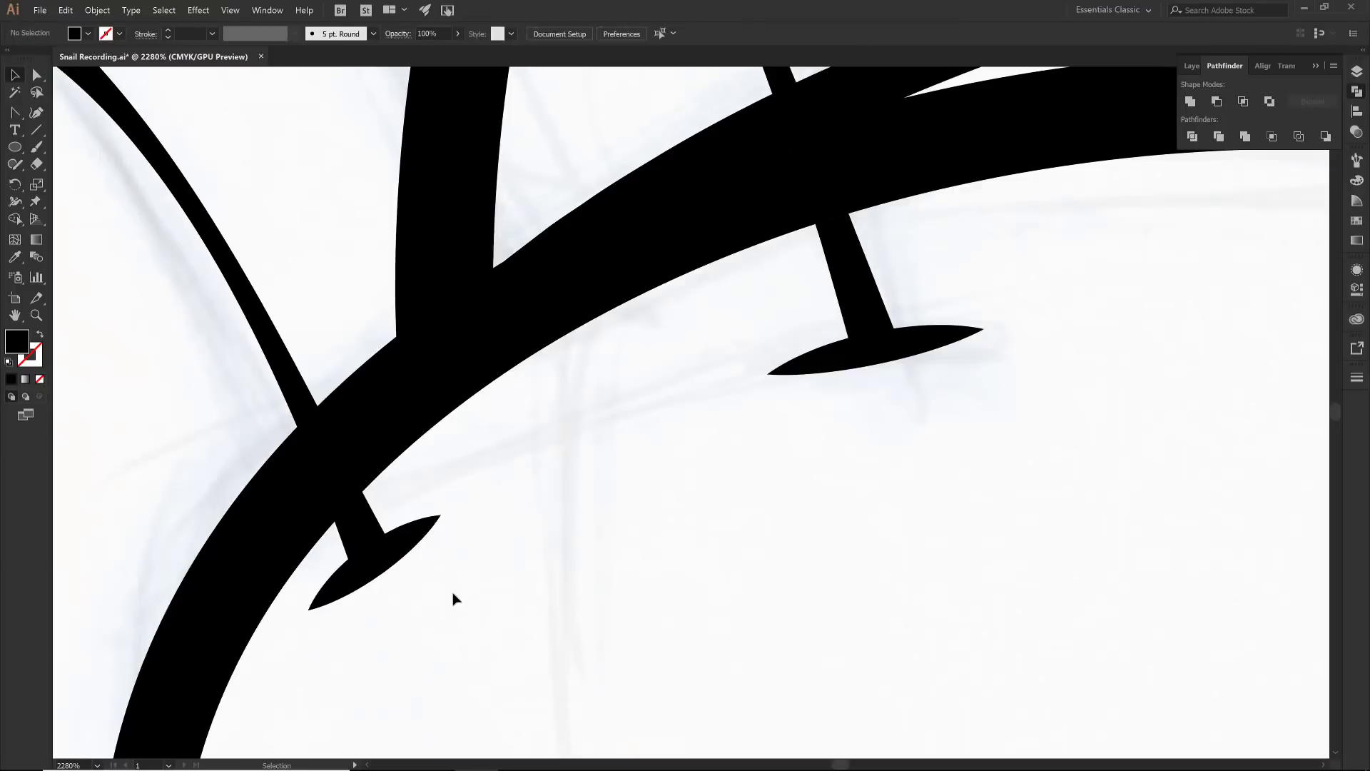
{"action": "key", "text": "ctrl+minus"}
{"action": "key", "text": "ctrl+minus"}
{"action": "key", "text": "ctrl+minus"}
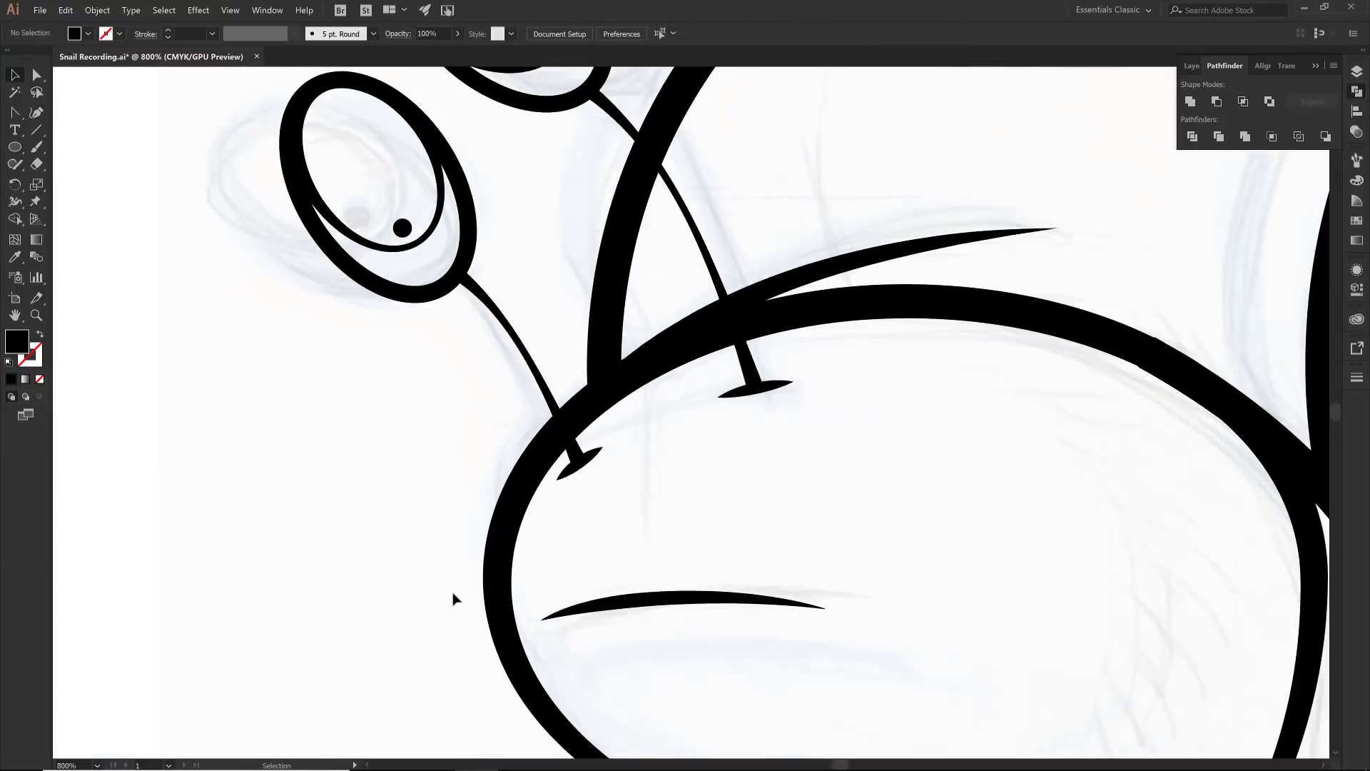
{"action": "left_click_drag", "start_coordinate": [673, 709], "coordinate": [557, 398]}
{"action": "mouse_move", "coordinate": [814, 571]}
{"action": "left_mouse_down"}
{"action": "mouse_move", "coordinate": [704, 456]}
{"action": "mouse_move", "coordinate": [661, 379]}
{"action": "mouse_move", "coordinate": [558, 345]}
{"action": "left_mouse_up"}
{"action": "mouse_move", "coordinate": [1018, 448]}
{"action": "left_mouse_down"}
{"action": "mouse_move", "coordinate": [942, 376]}
{"action": "mouse_move", "coordinate": [881, 388]}
{"action": "mouse_move", "coordinate": [668, 564]}
{"action": "left_mouse_up"}
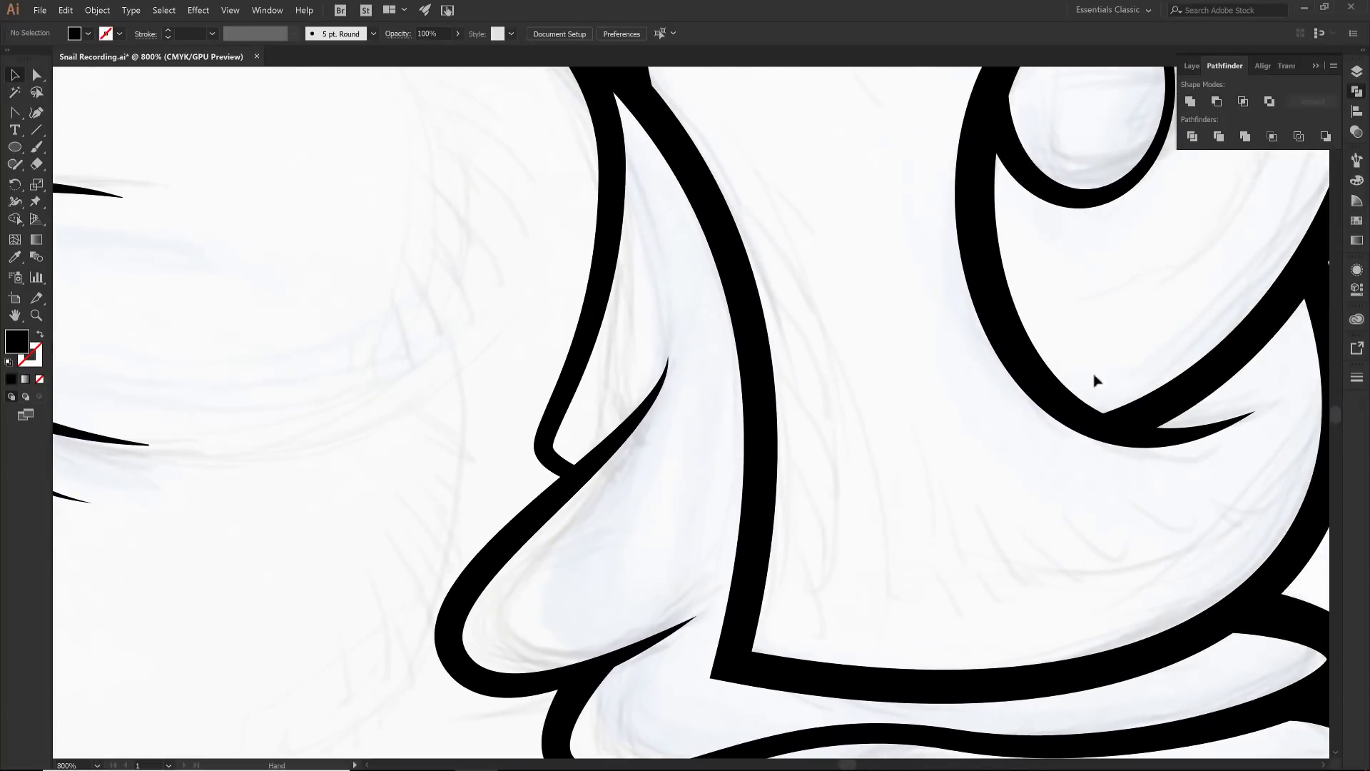
{"action": "left_click_drag", "start_coordinate": [1081, 357], "coordinate": [1101, 550]}
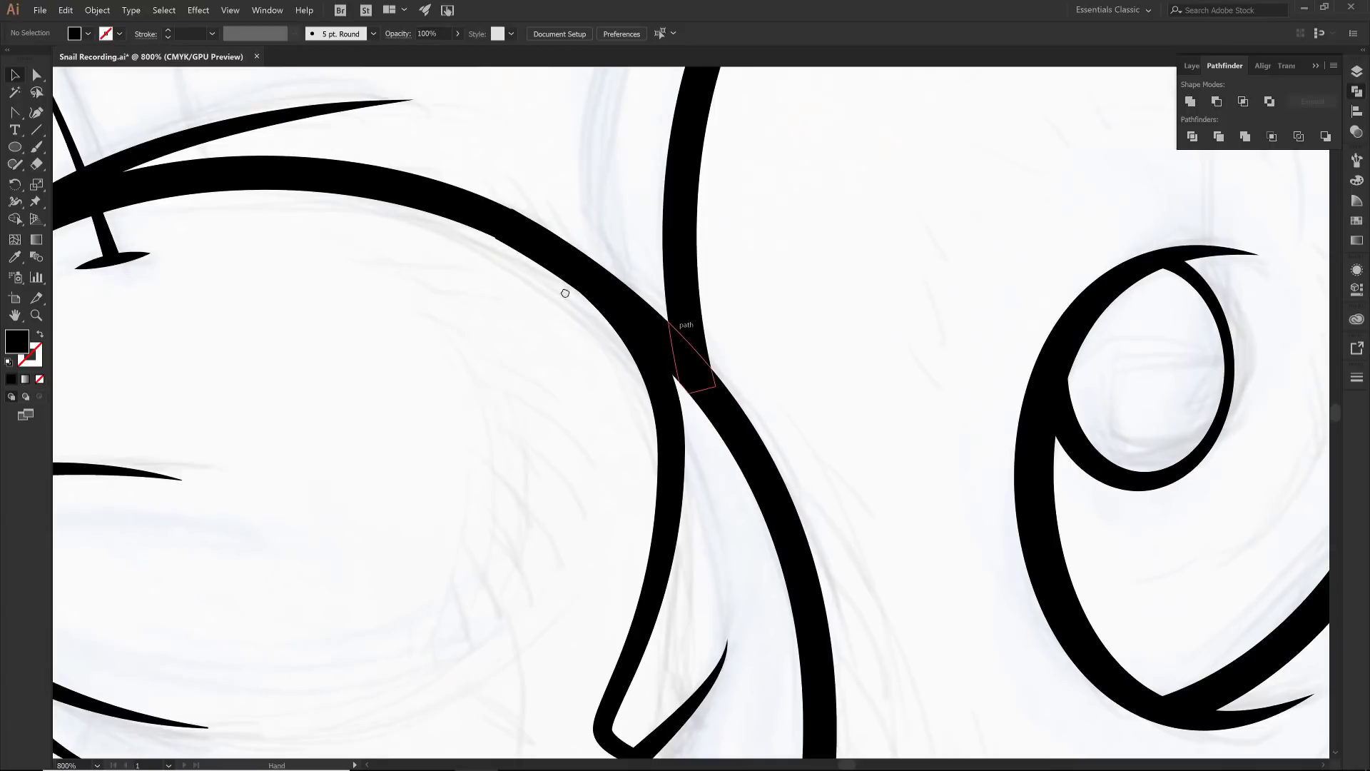
{"action": "left_click_drag", "start_coordinate": [576, 303], "coordinate": [935, 586]}
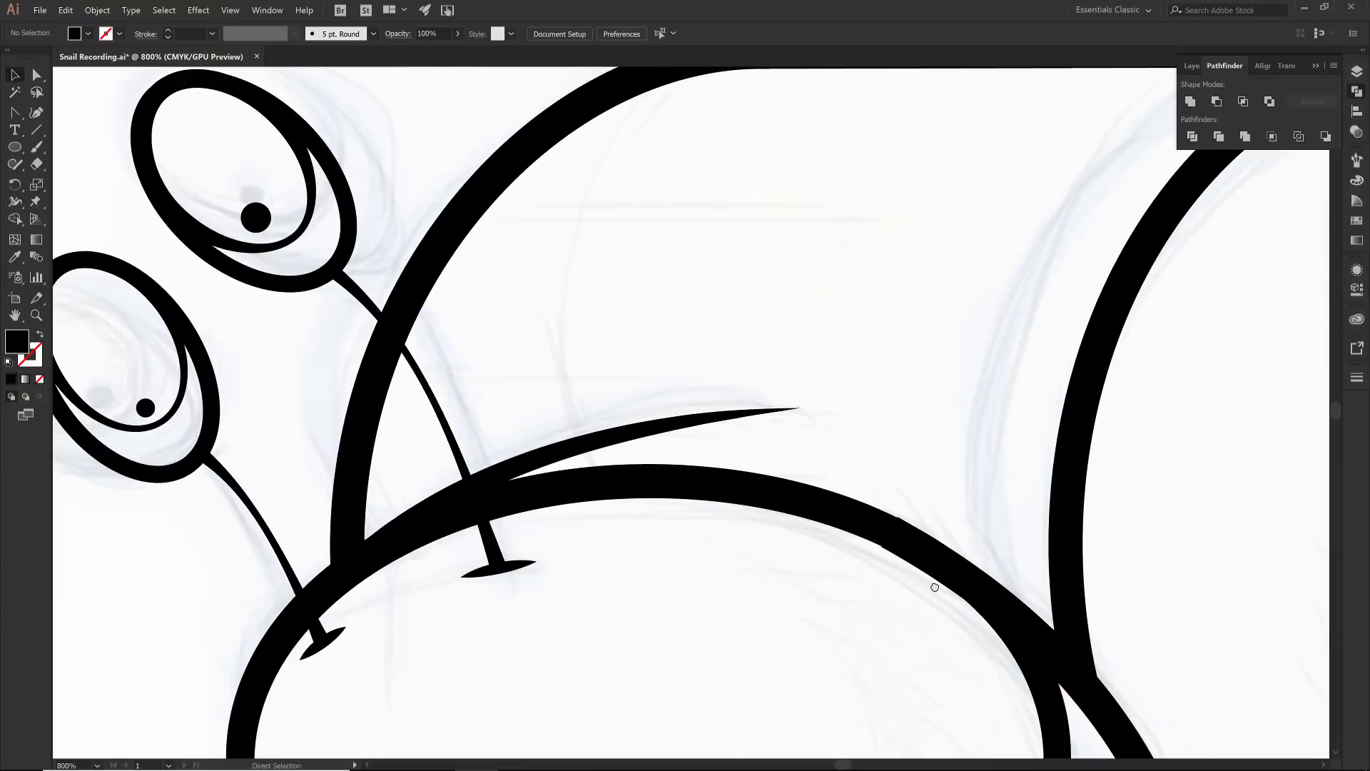
{"action": "key", "text": "ctrl+0"}
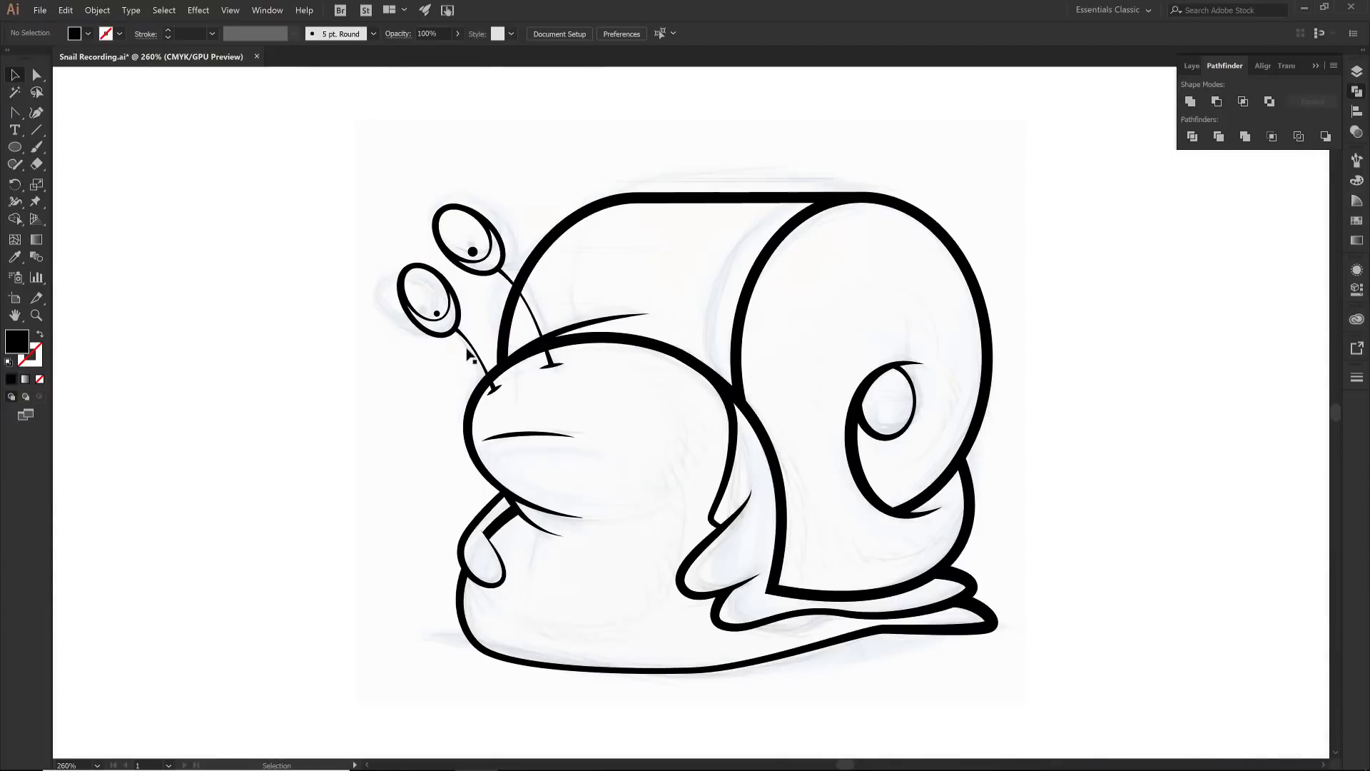
- Save the drawing, then Magic Wand-select every black ink outline and unite them with Pathfinder
{"action": "left_click", "coordinate": [40, 10]}
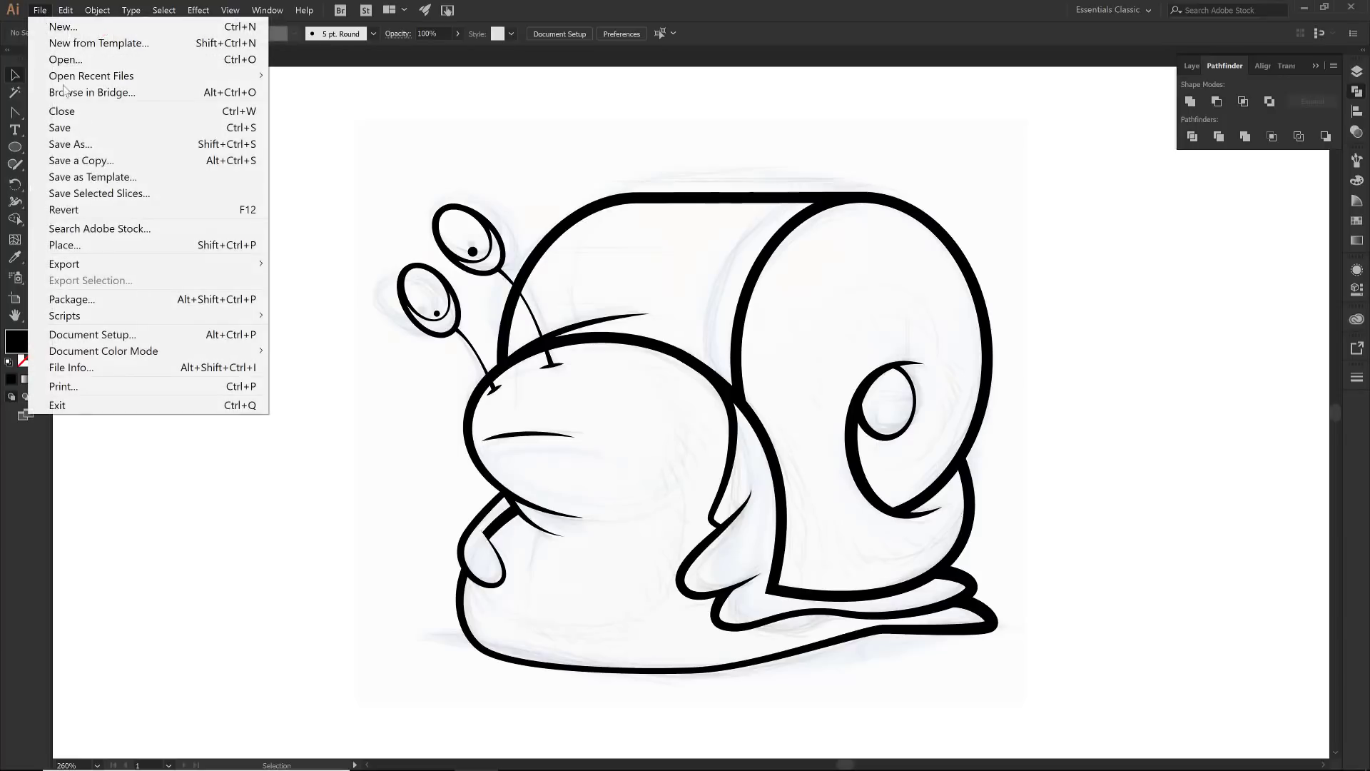
{"action": "left_click", "coordinate": [89, 133]}
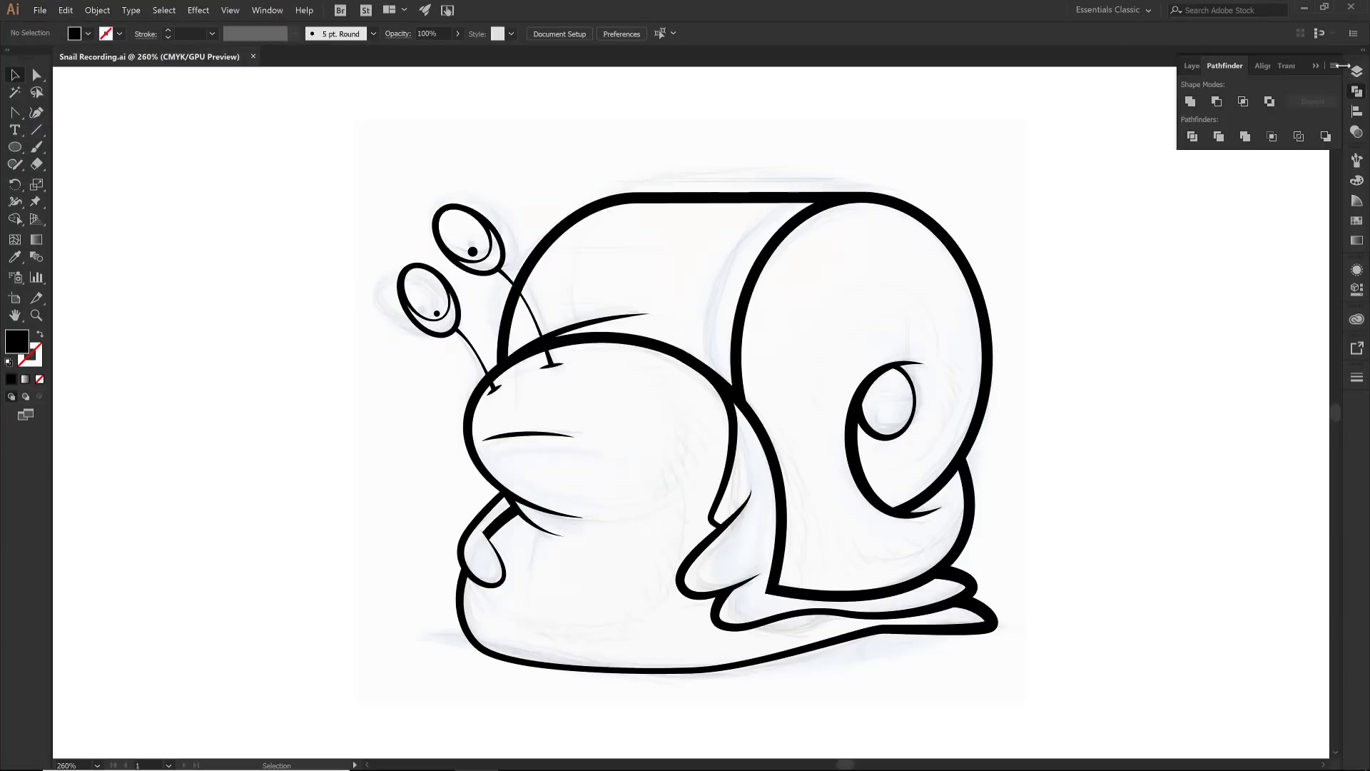
{"action": "left_click", "coordinate": [14, 92]}
{"action": "left_click", "coordinate": [502, 381]}
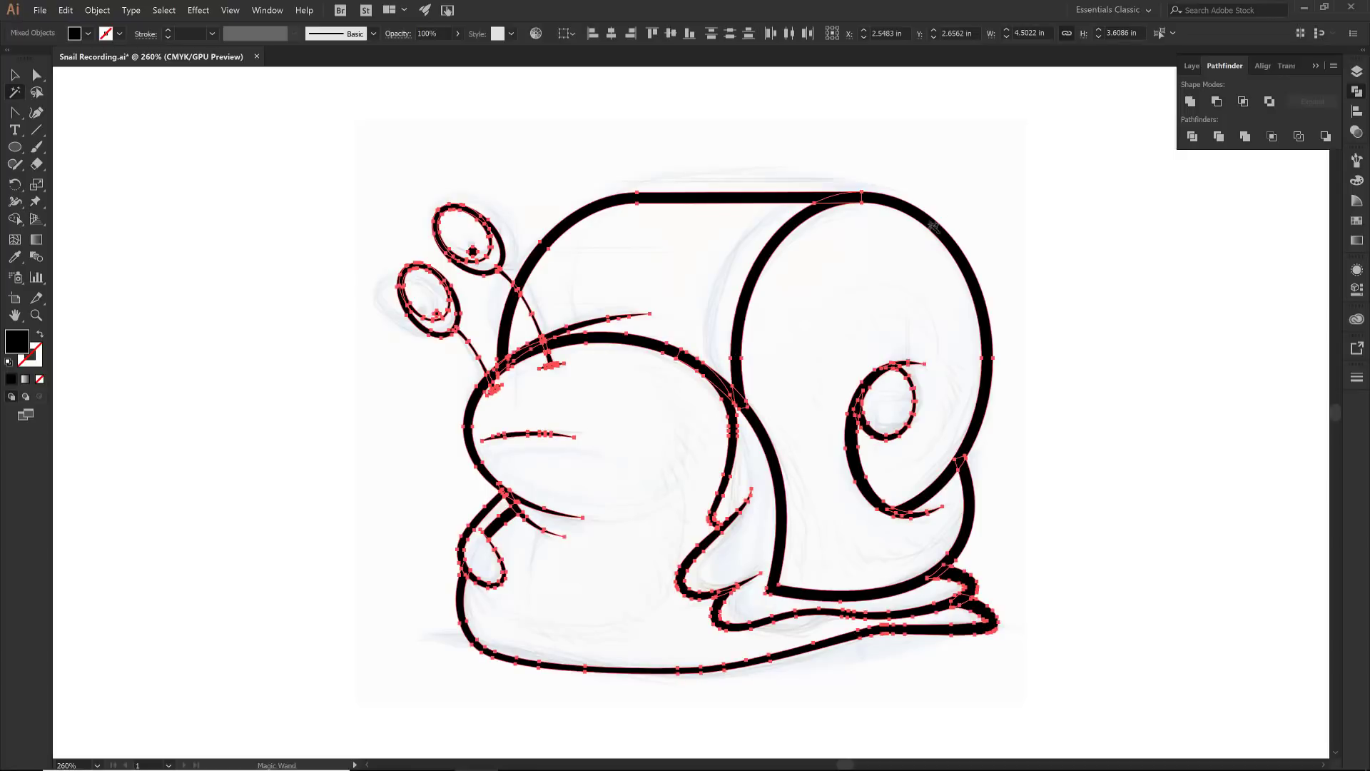
{"action": "left_click", "coordinate": [1190, 101]}
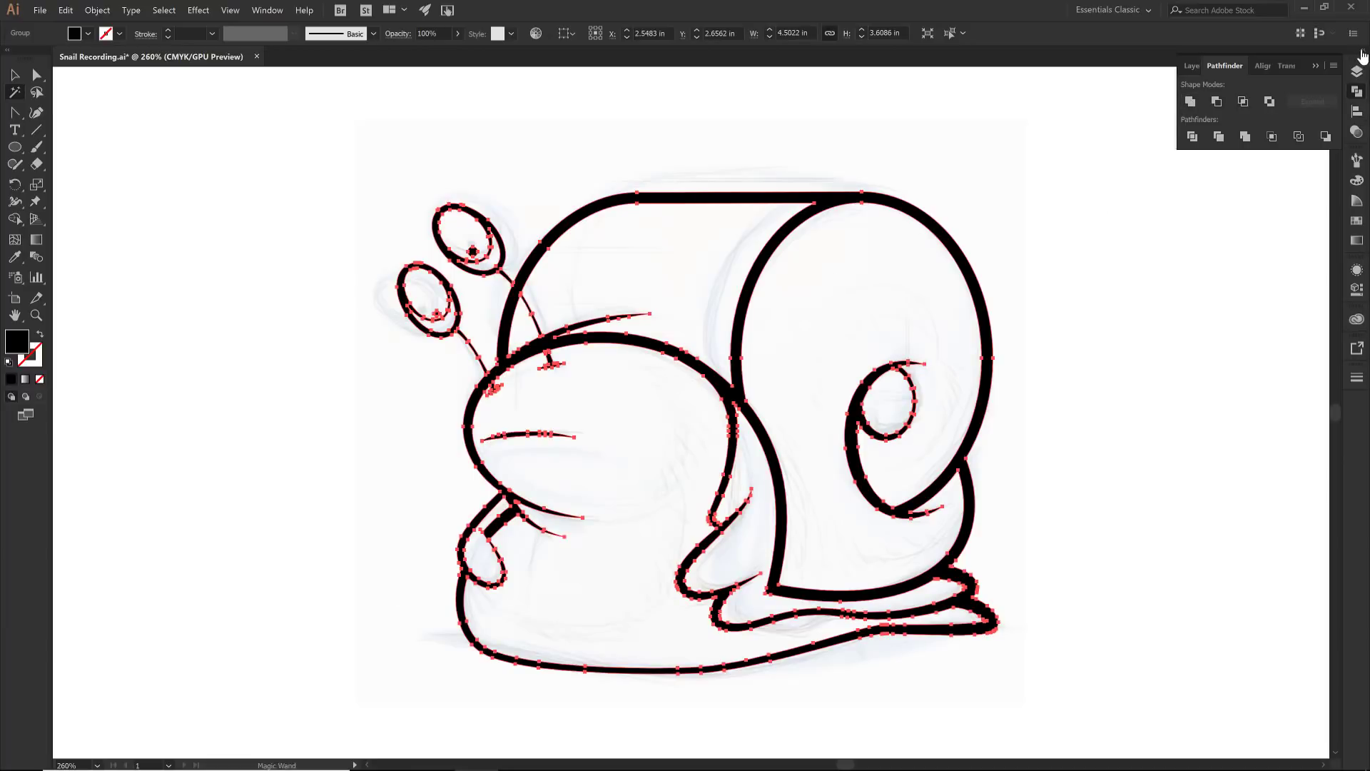
- Hide the Layer 1 sketch in the Layers panel
{"action": "left_click", "coordinate": [1356, 72]}
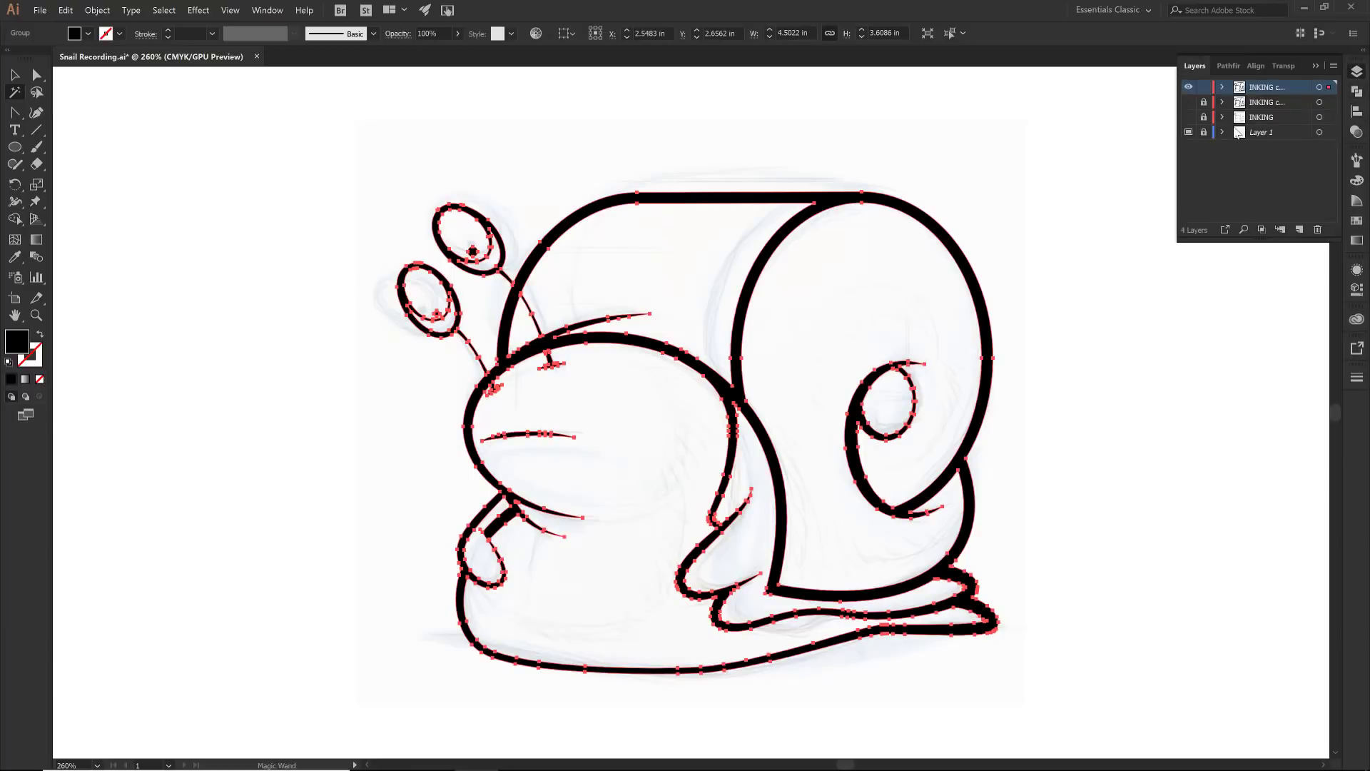
{"action": "left_click", "coordinate": [1188, 133]}
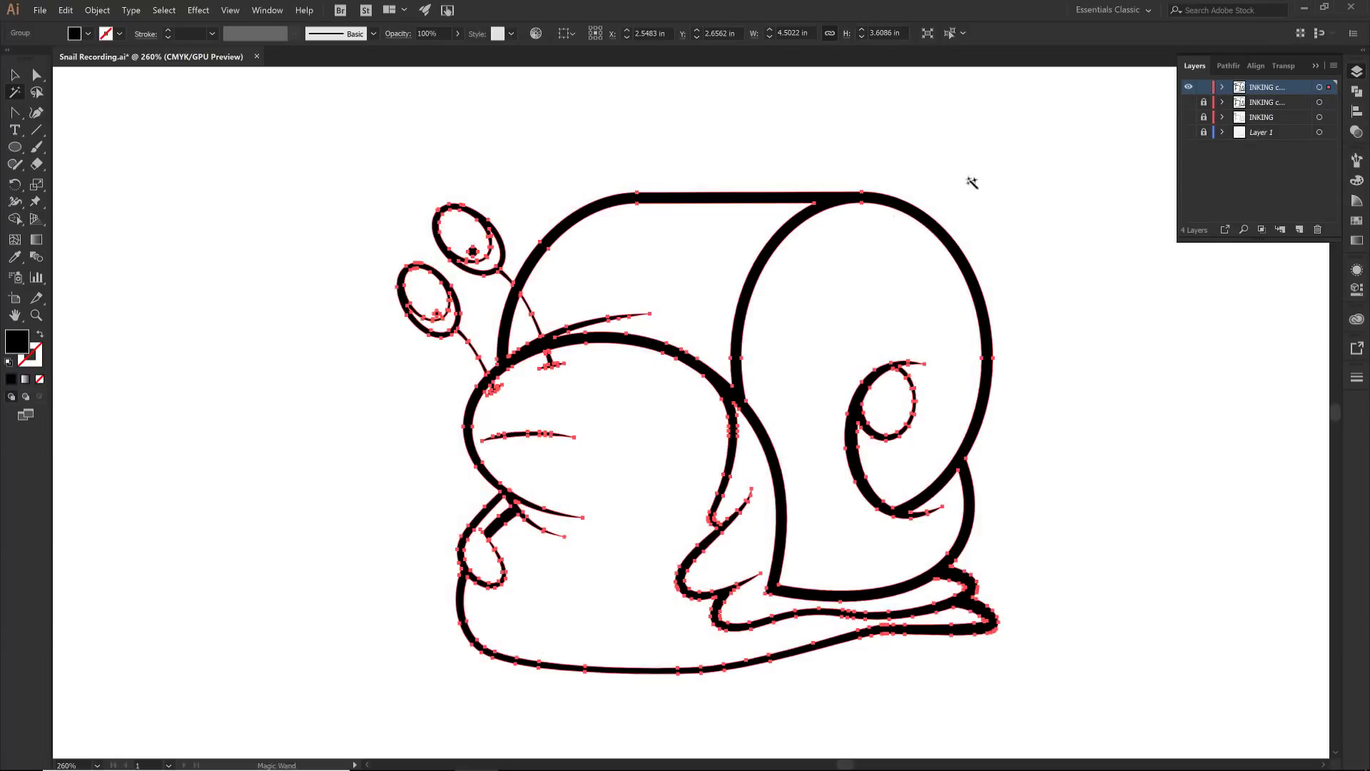
{"action": "left_click", "coordinate": [1357, 71]}
{"action": "left_click", "coordinate": [1357, 71]}
- Duplicate the inking layer, lock the top copy and make the second copy active
{"action": "left_click", "coordinate": [1330, 66]}
{"action": "left_click", "coordinate": [1213, 95]}
{"action": "left_click", "coordinate": [1203, 89]}
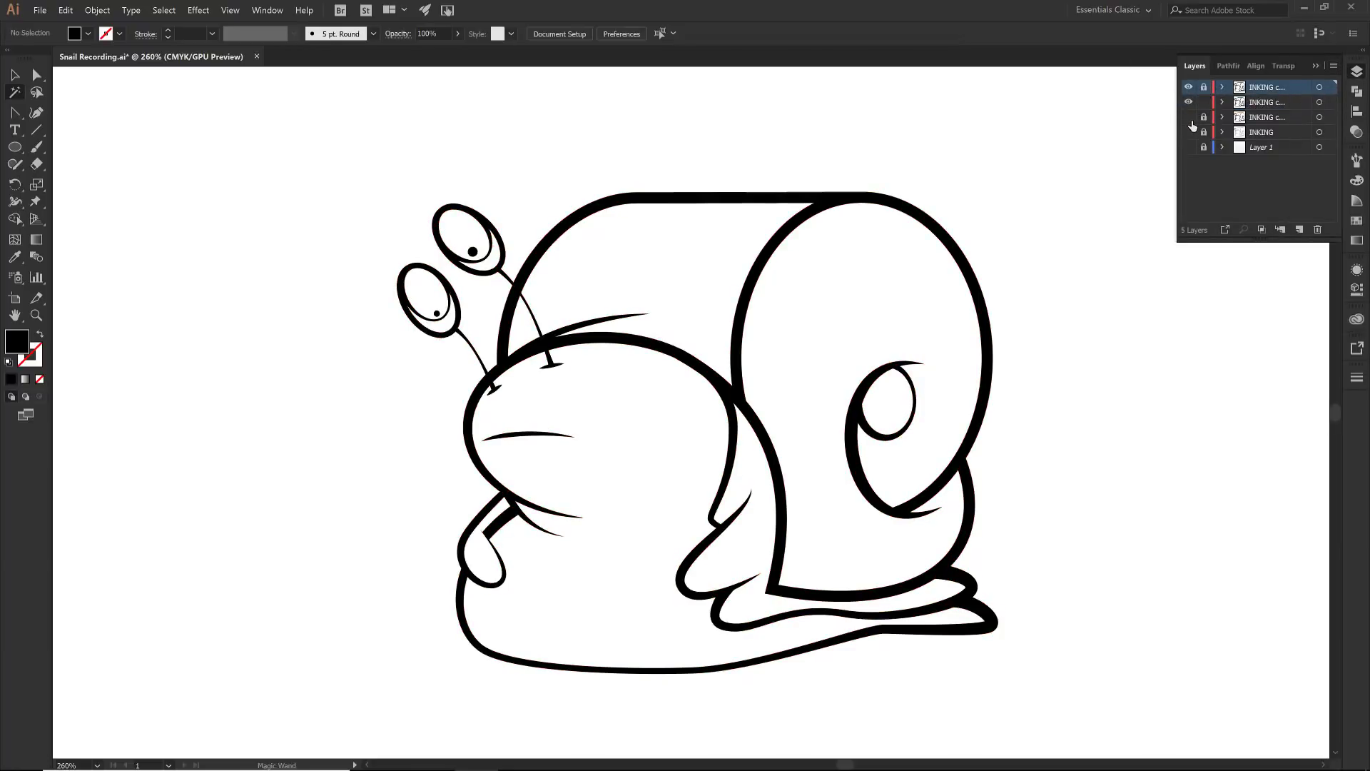
{"action": "left_click", "coordinate": [1252, 107]}
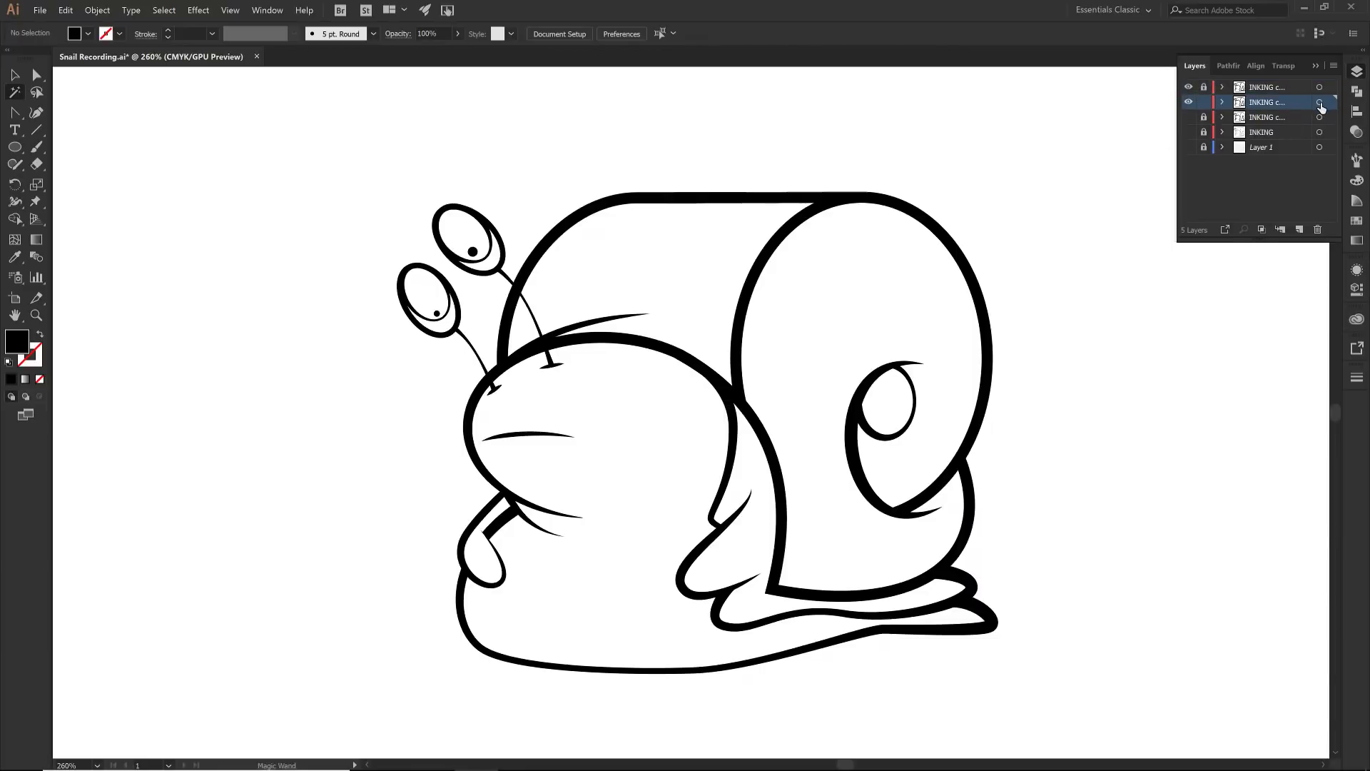
{"action": "left_click", "coordinate": [1319, 102]}
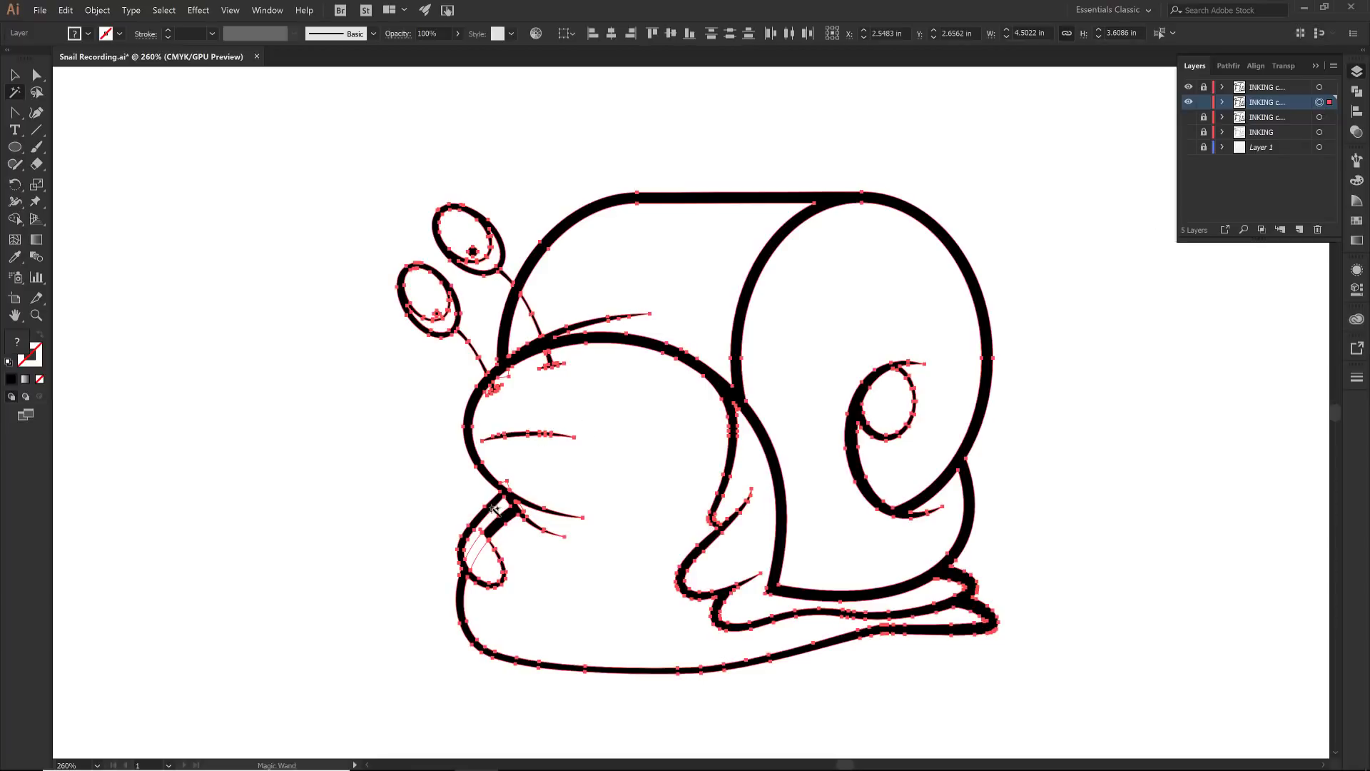
{"action": "left_click", "coordinate": [480, 555], "text": "alt"}
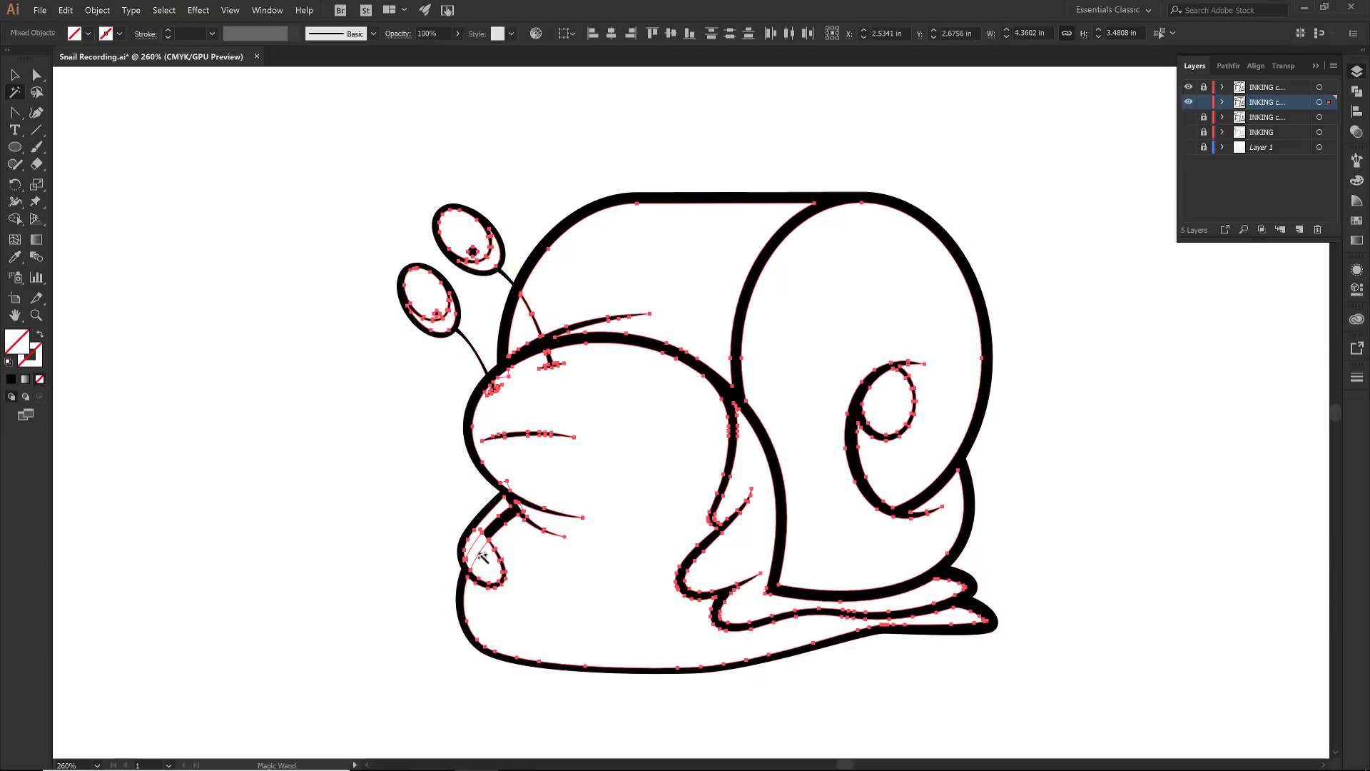
{"action": "left_click", "coordinate": [480, 555]}
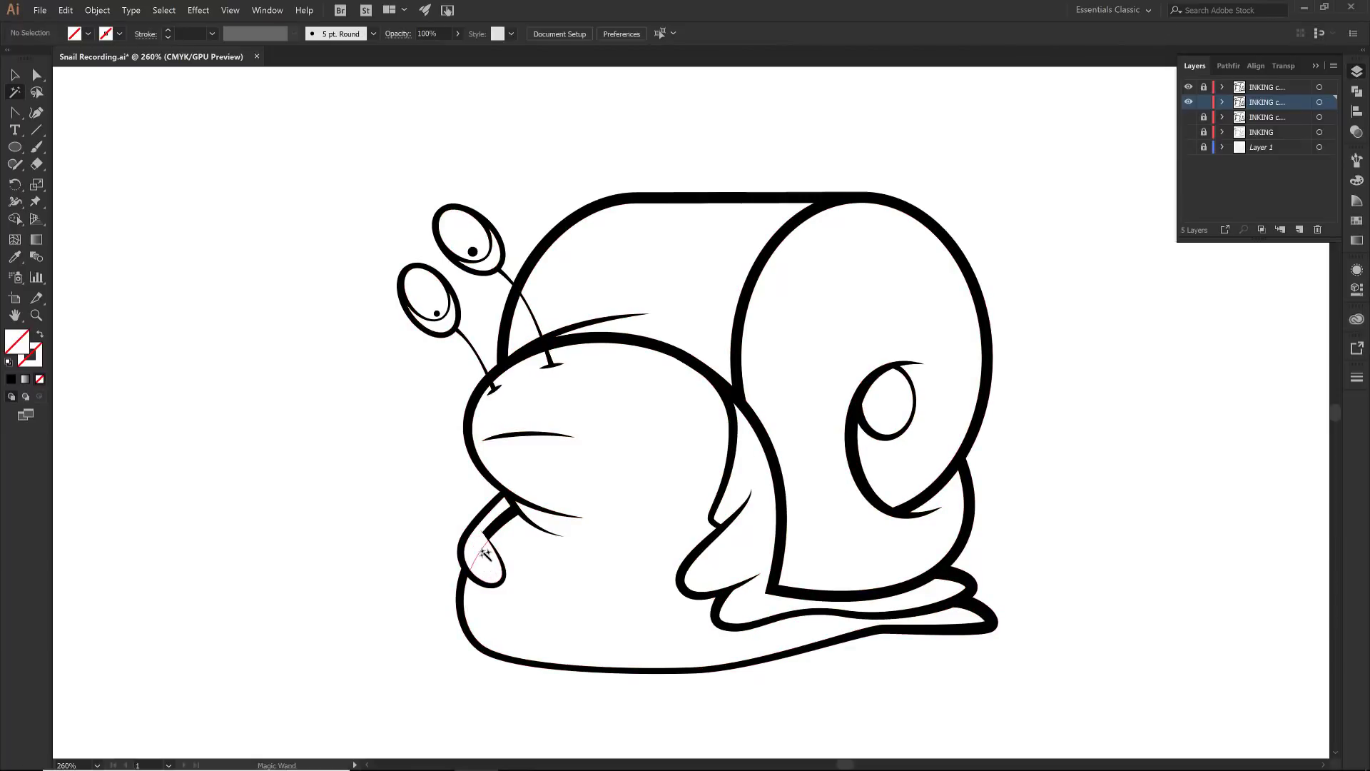
{"action": "key", "text": "ctrl+z"}
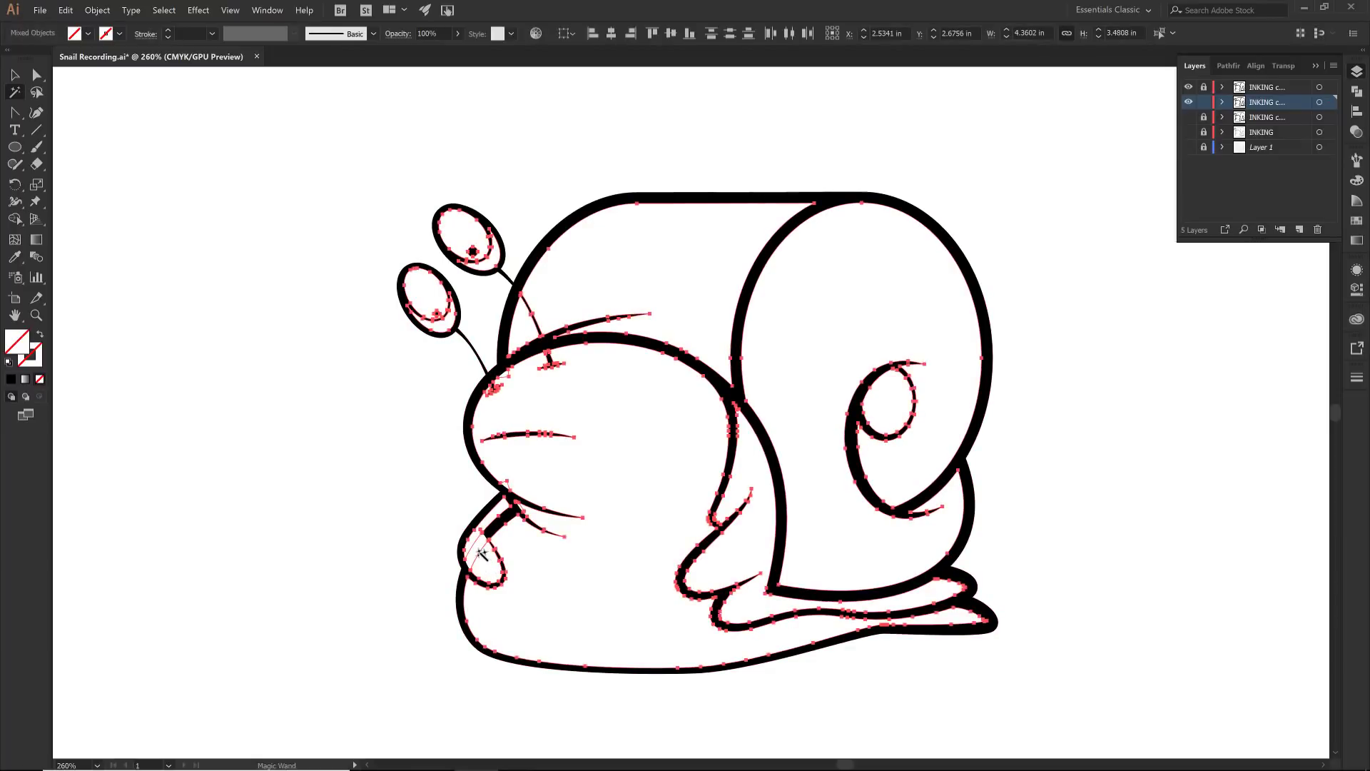
{"action": "left_click", "coordinate": [481, 554]}
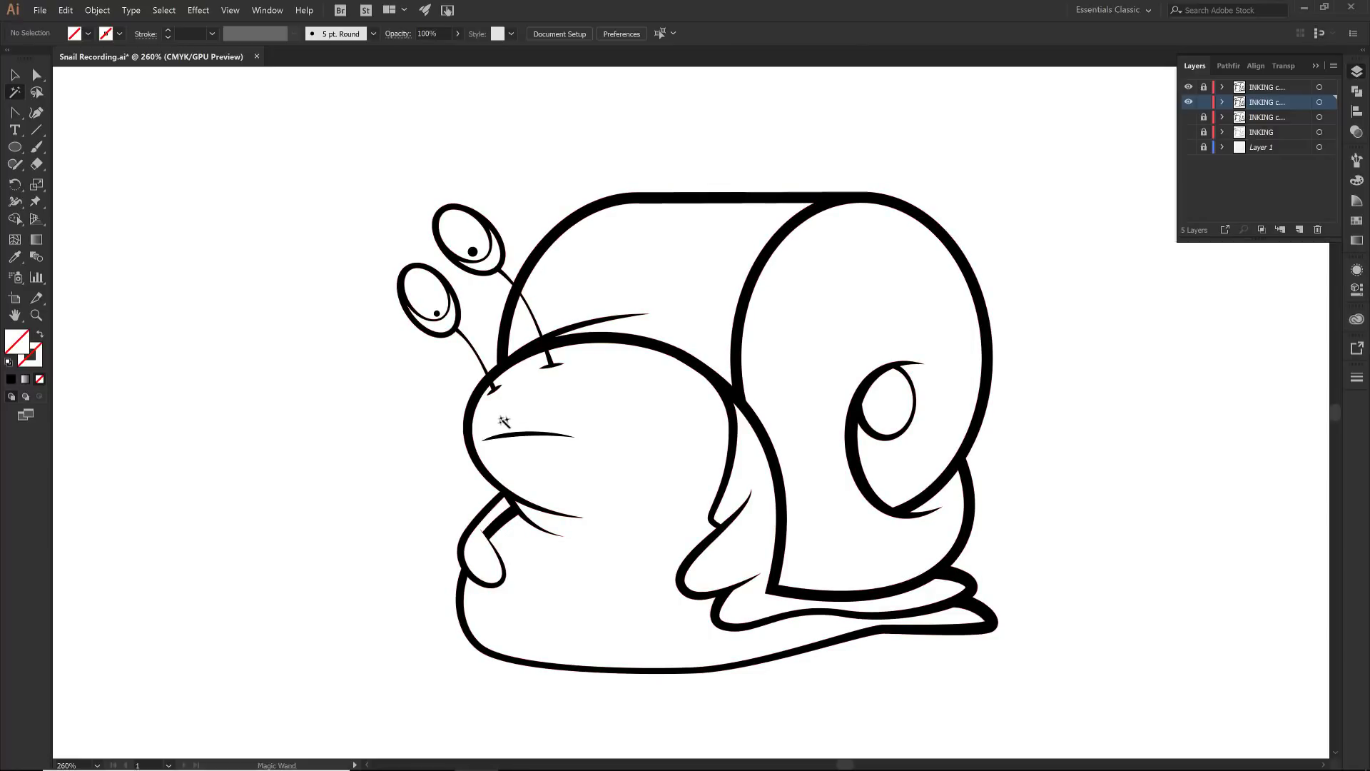
- Make the Magic Wand-selected ink outlines a Live Paint group, then take the Live Paint Bucket (K)
{"action": "left_click", "coordinate": [503, 421]}
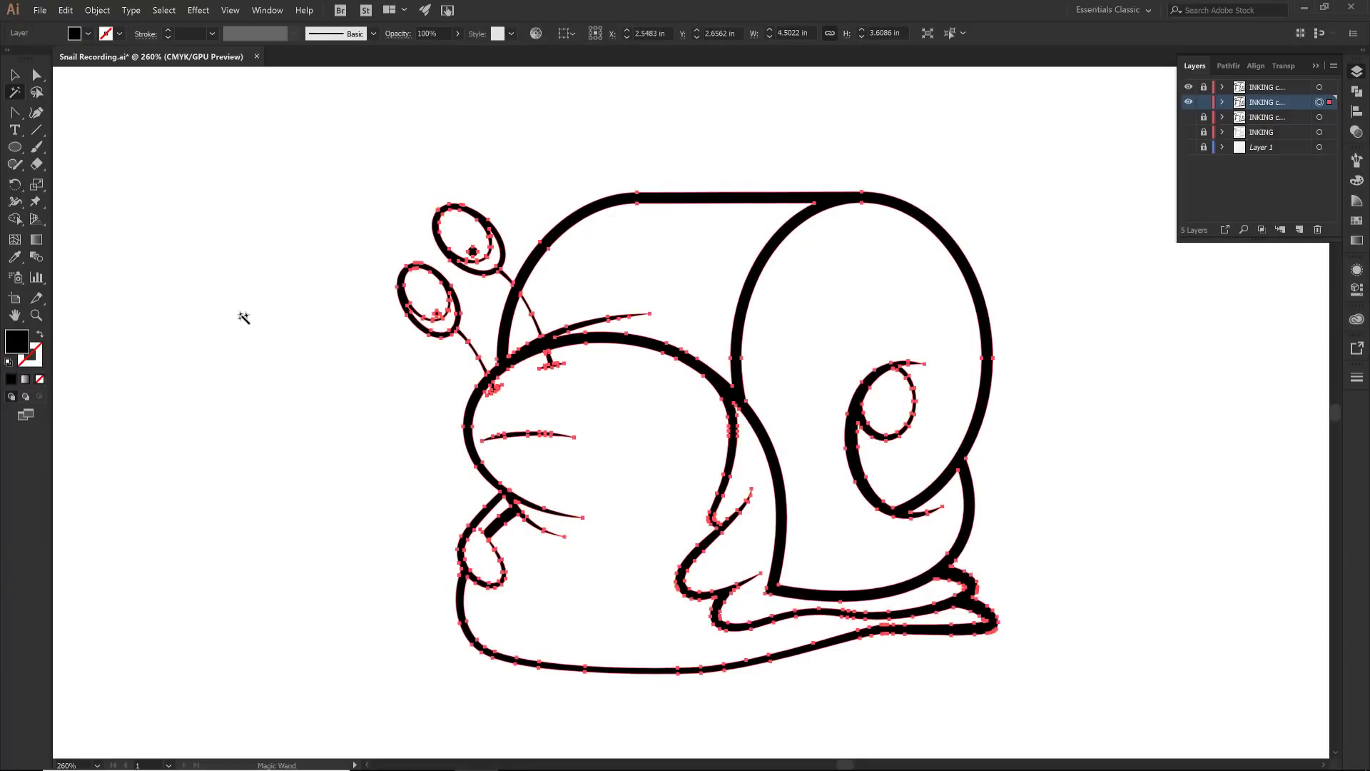
{"action": "left_click", "coordinate": [97, 10]}
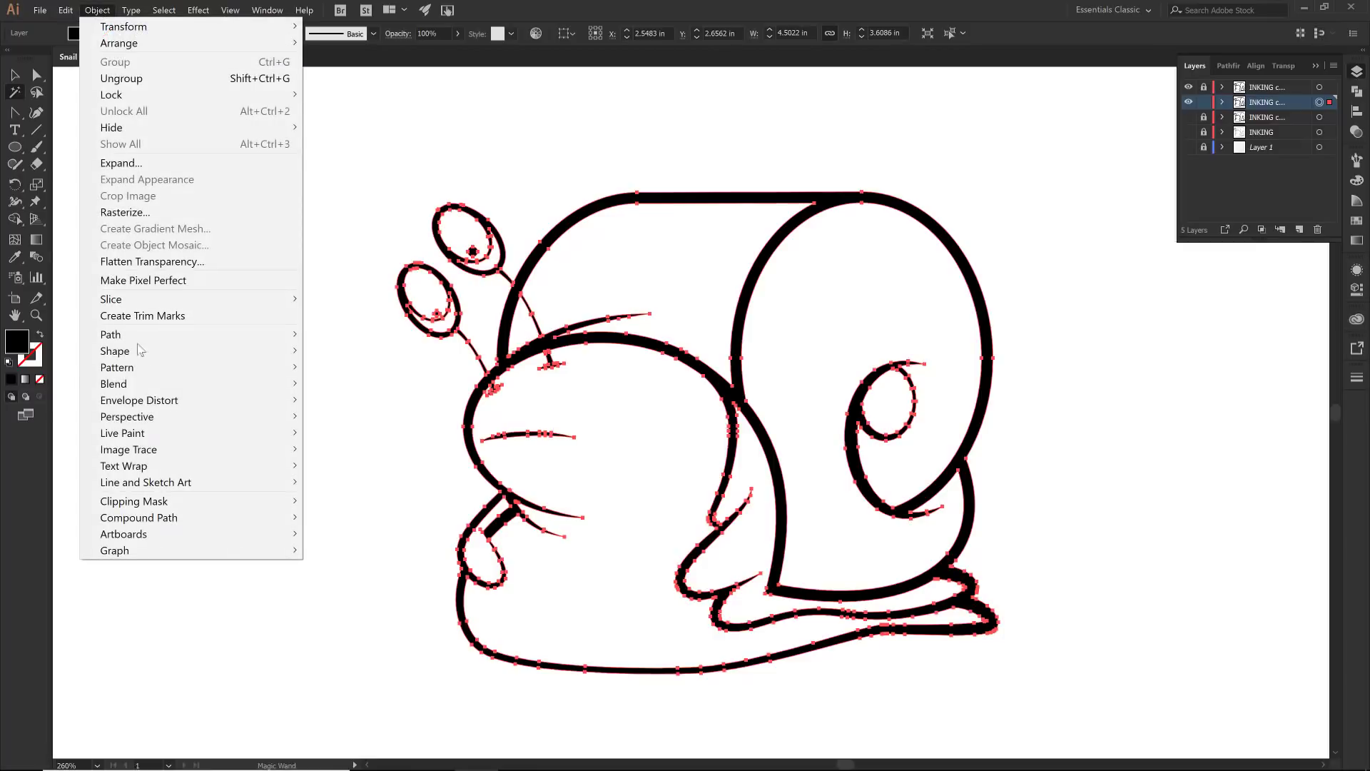
{"action": "mouse_move", "coordinate": [219, 443]}
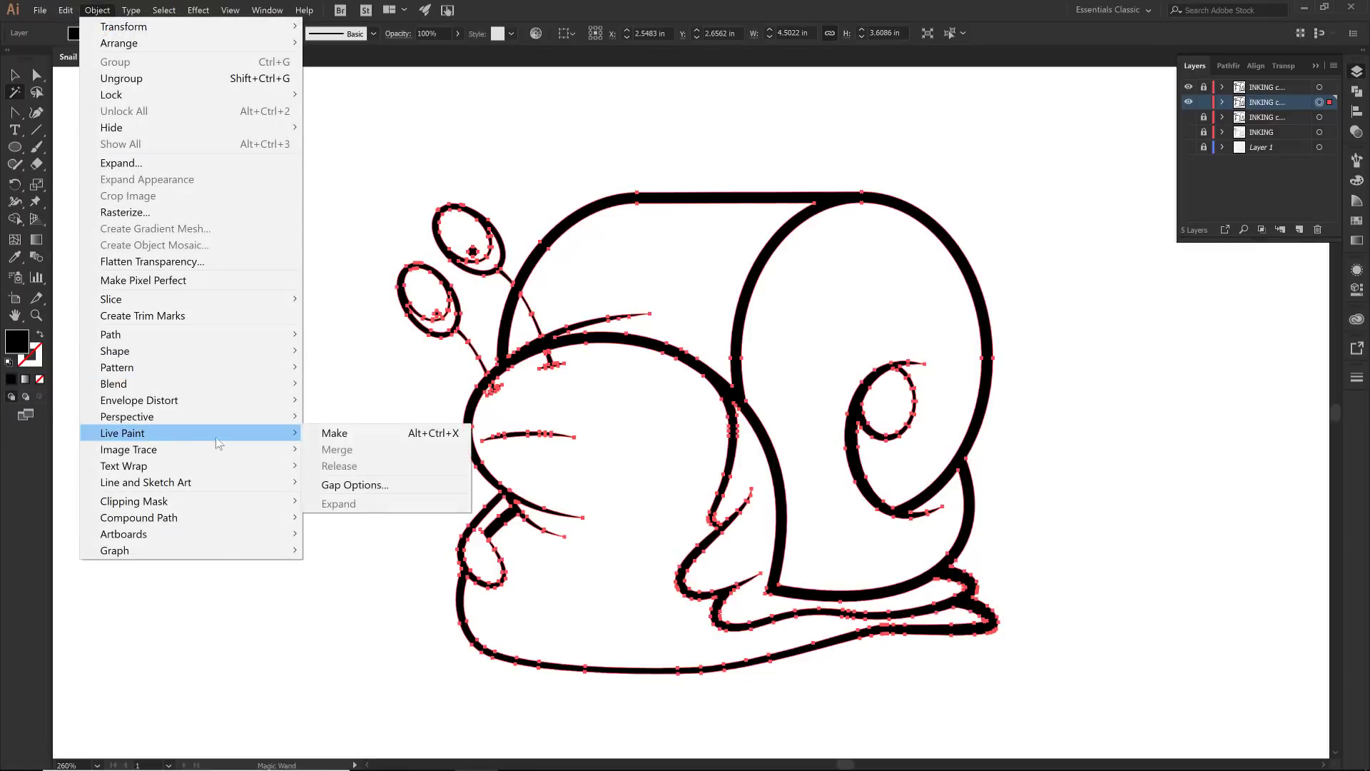
{"action": "left_click", "coordinate": [350, 437]}
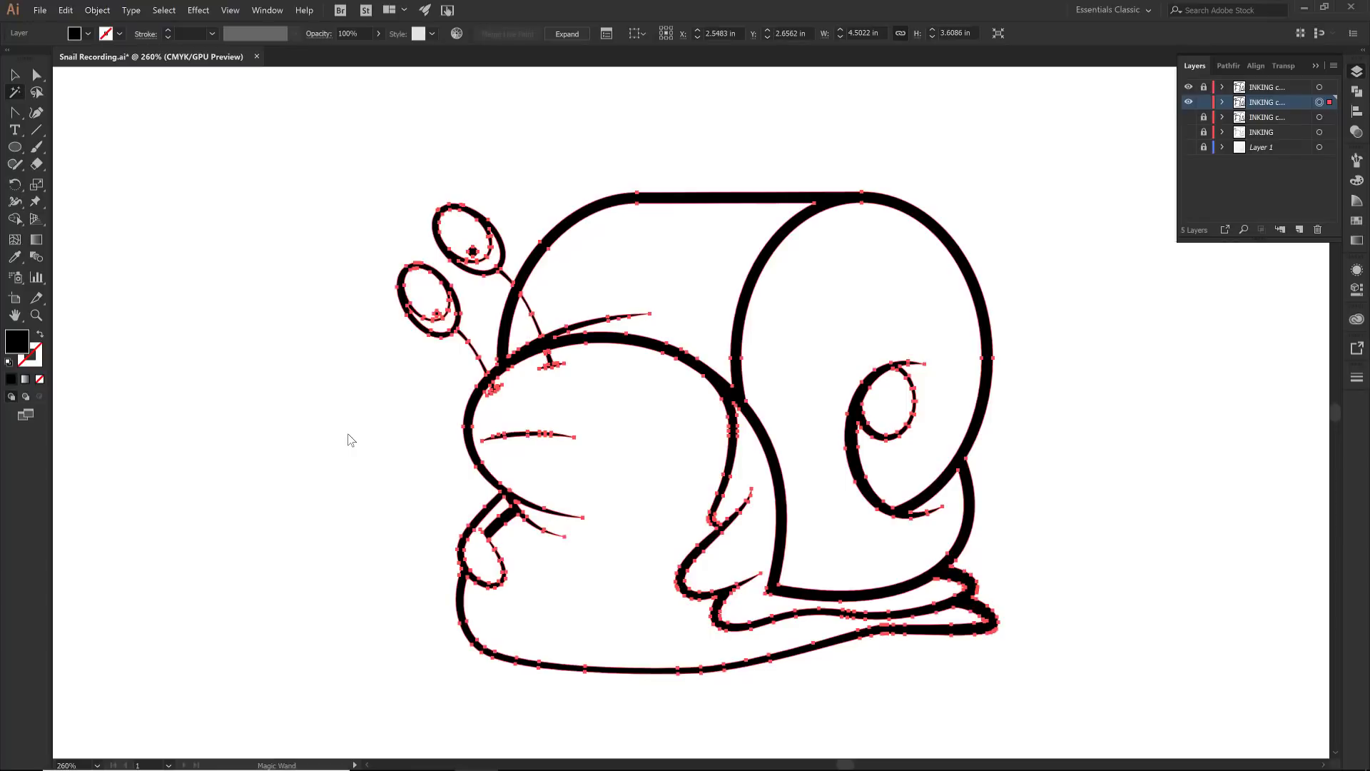
{"action": "key", "text": "k"}
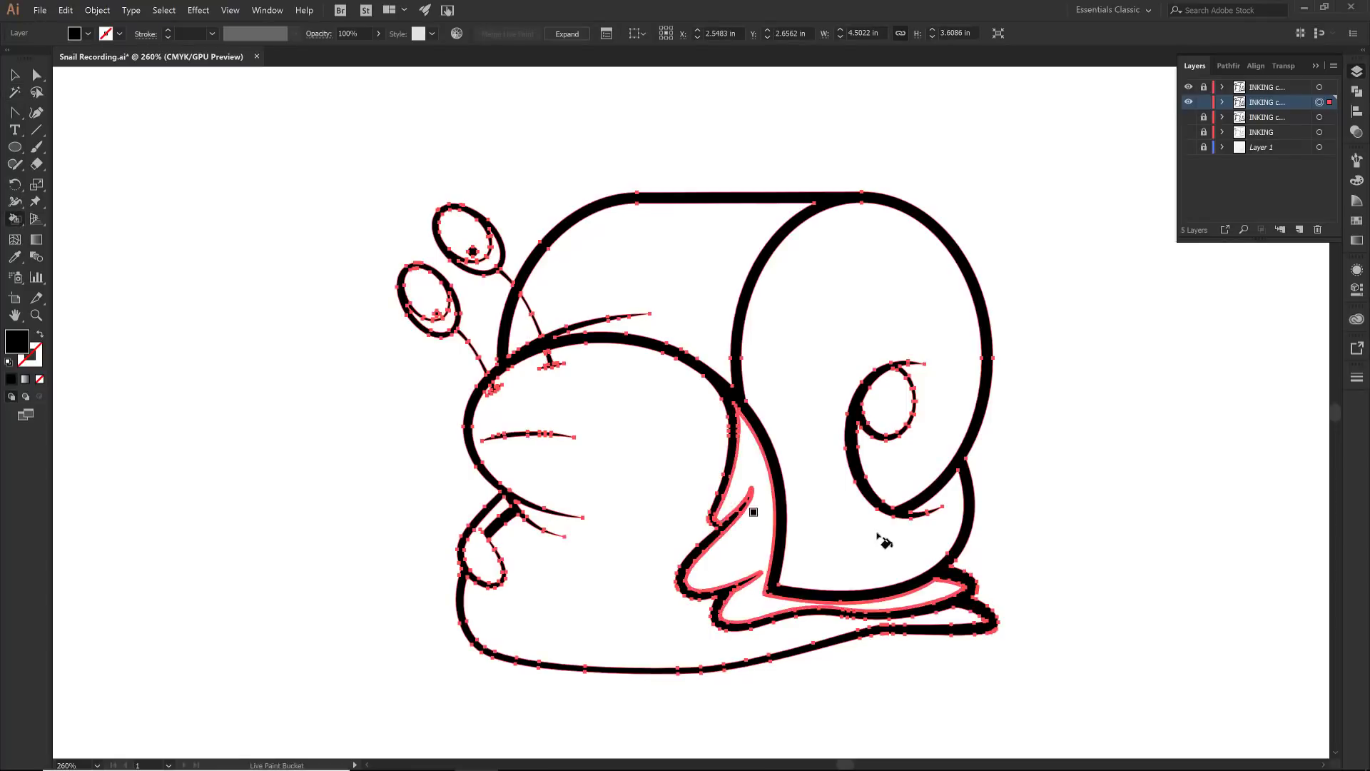
- Fill the snail's body, thin tail strip and lower eye interior with light cream
{"action": "key", "text": "Right"}
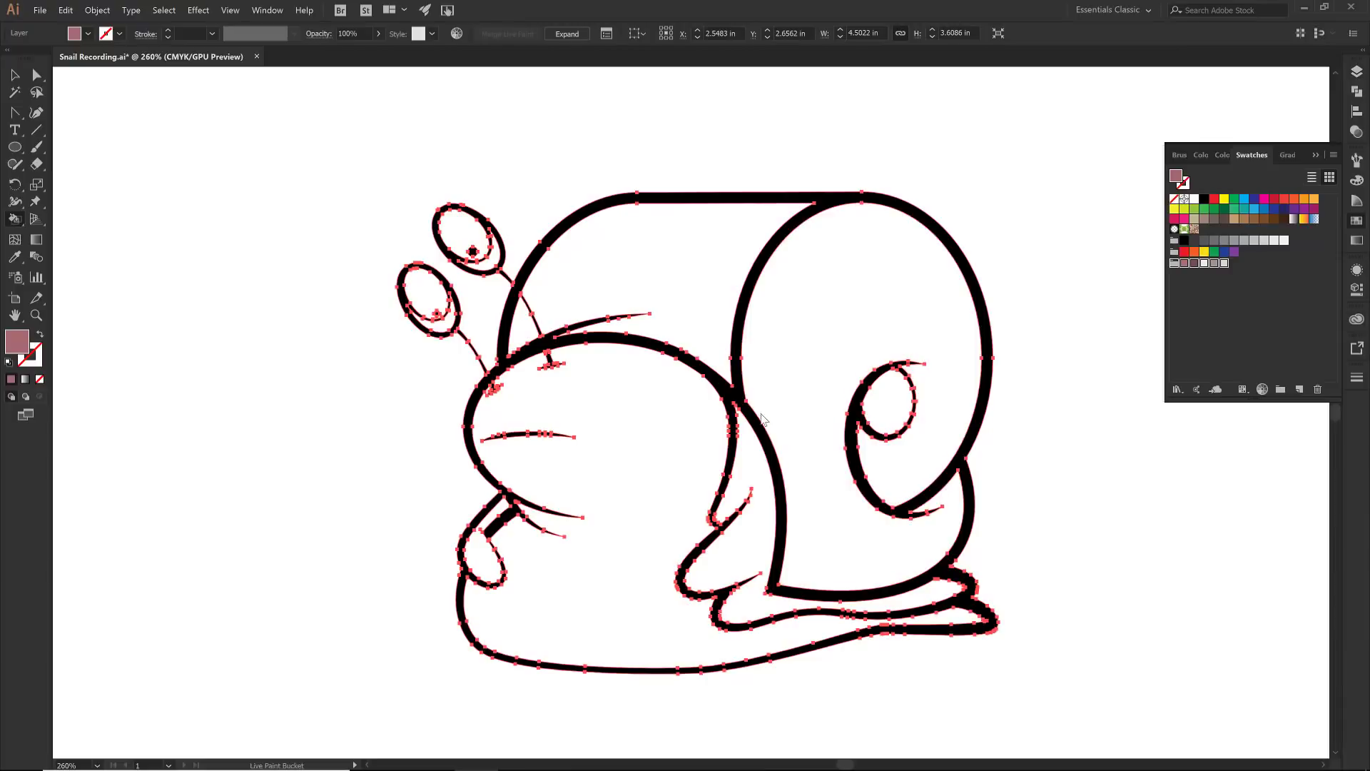
{"action": "left_click", "coordinate": [1218, 284]}
{"action": "left_click", "coordinate": [1206, 264]}
{"action": "left_click", "coordinate": [664, 500]}
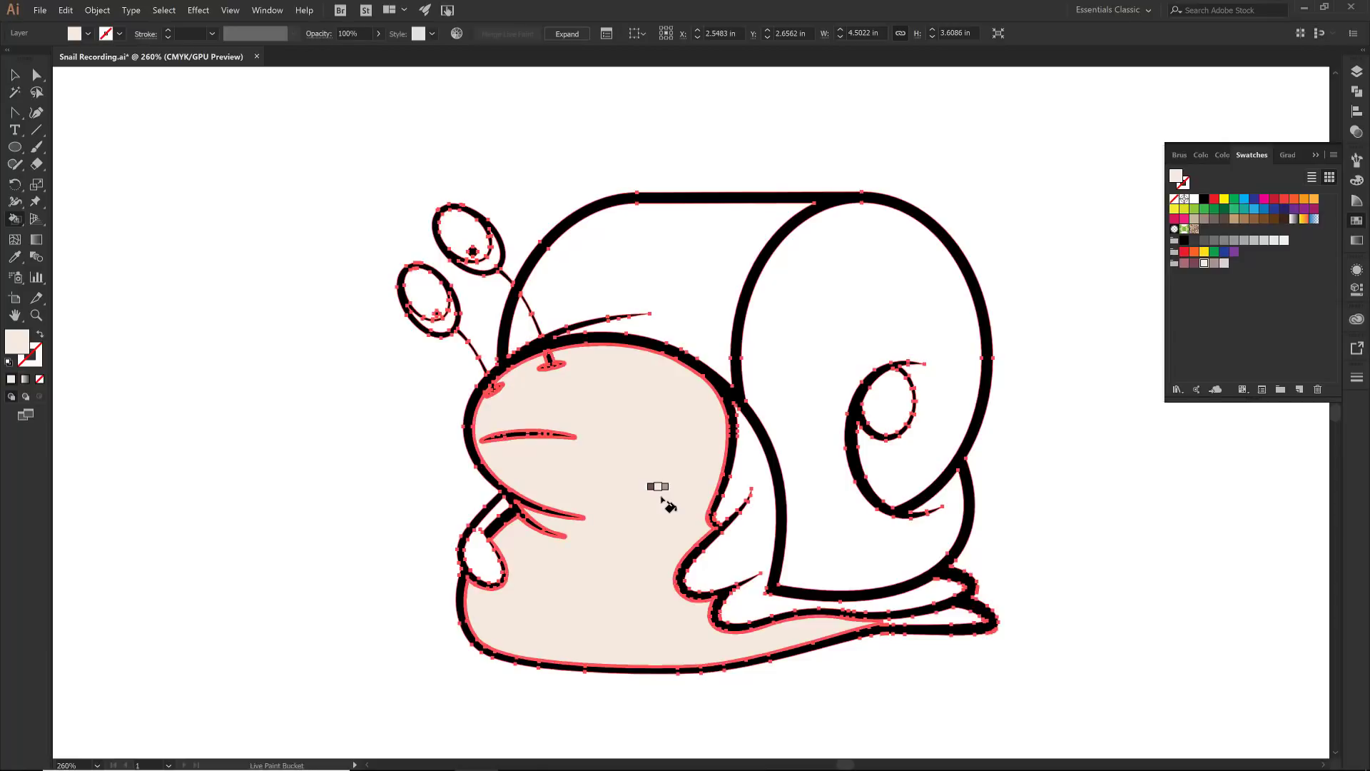
{"action": "left_click", "coordinate": [961, 622]}
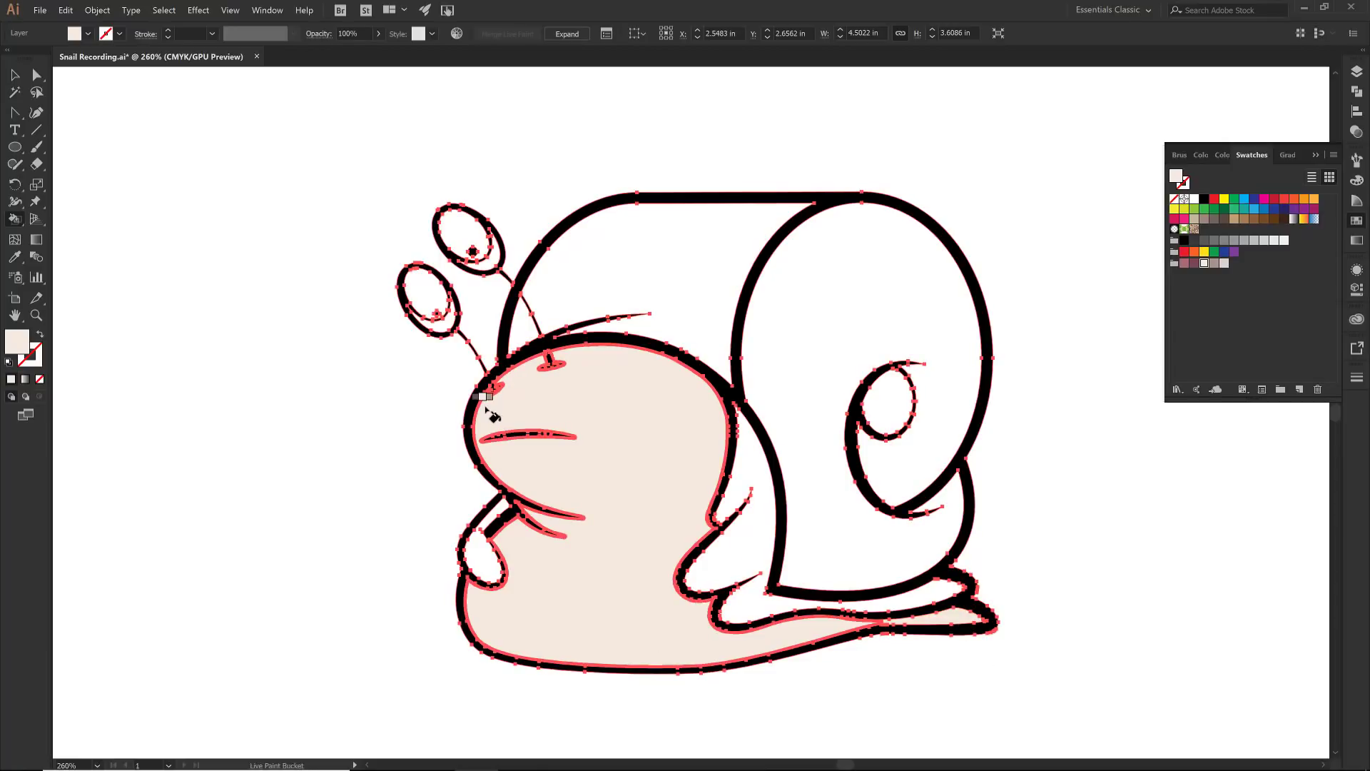
{"action": "left_click", "coordinate": [444, 321]}
- Fill the body-shell gap, mouth lobe and upper eye interior with greyish mauve
{"action": "key", "text": "Right"}
{"action": "left_click", "coordinate": [757, 541]}
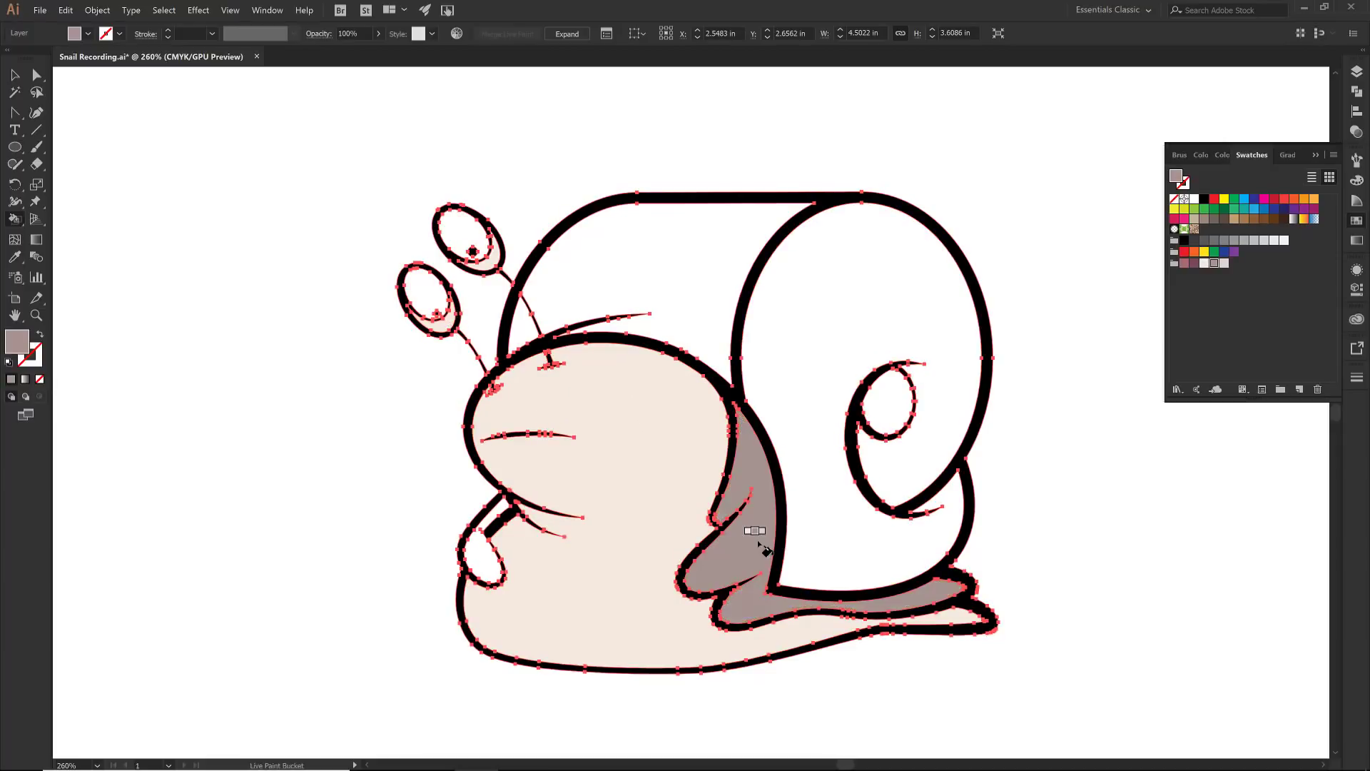
{"action": "left_click", "coordinate": [480, 558]}
{"action": "left_click", "coordinate": [493, 264]}
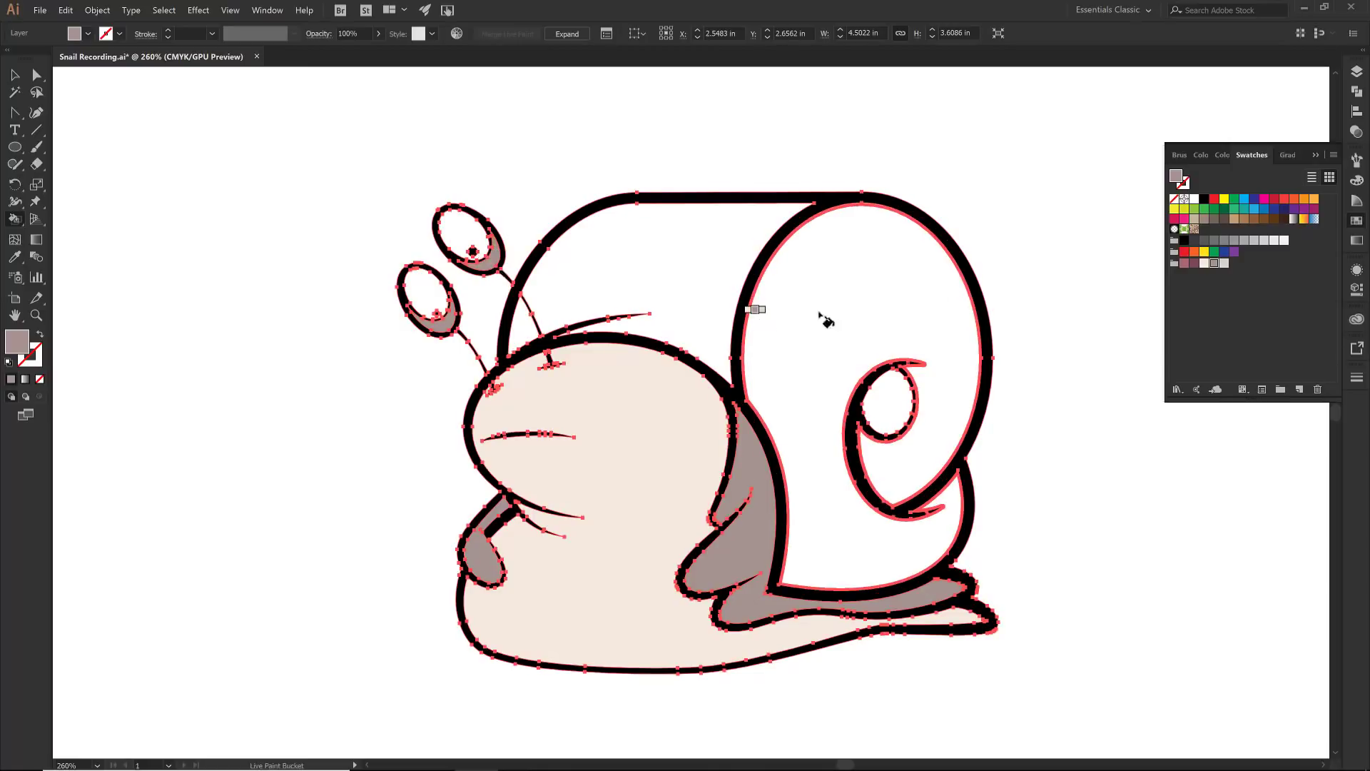
- Fill the upper shell rose and the shell spiral dark mauve
{"action": "left_click", "coordinate": [1185, 264]}
{"action": "left_click", "coordinate": [515, 308]}
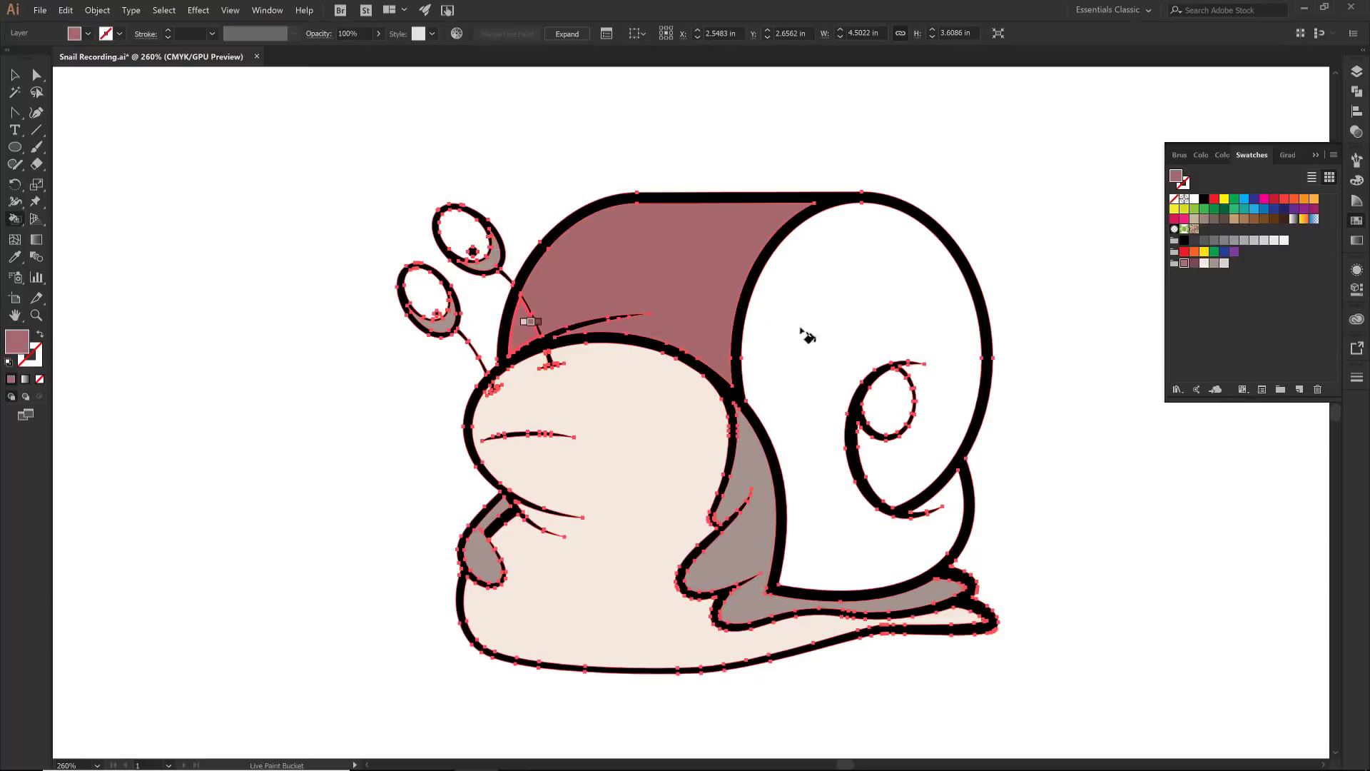
{"action": "left_click", "coordinate": [1193, 264]}
{"action": "left_click", "coordinate": [897, 332]}
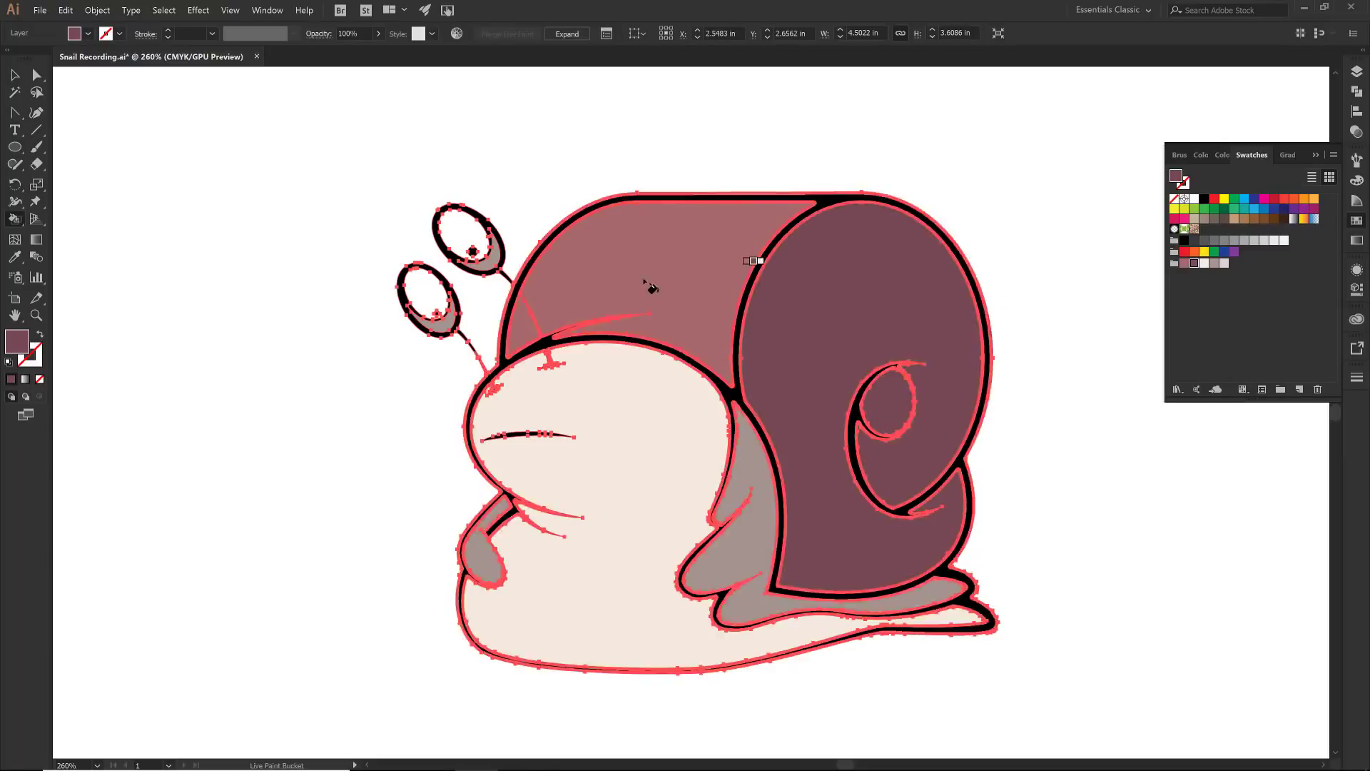
- Set the fill to white and select the whole Live Paint snail with the Selection tool
{"action": "left_click", "coordinate": [1193, 198]}
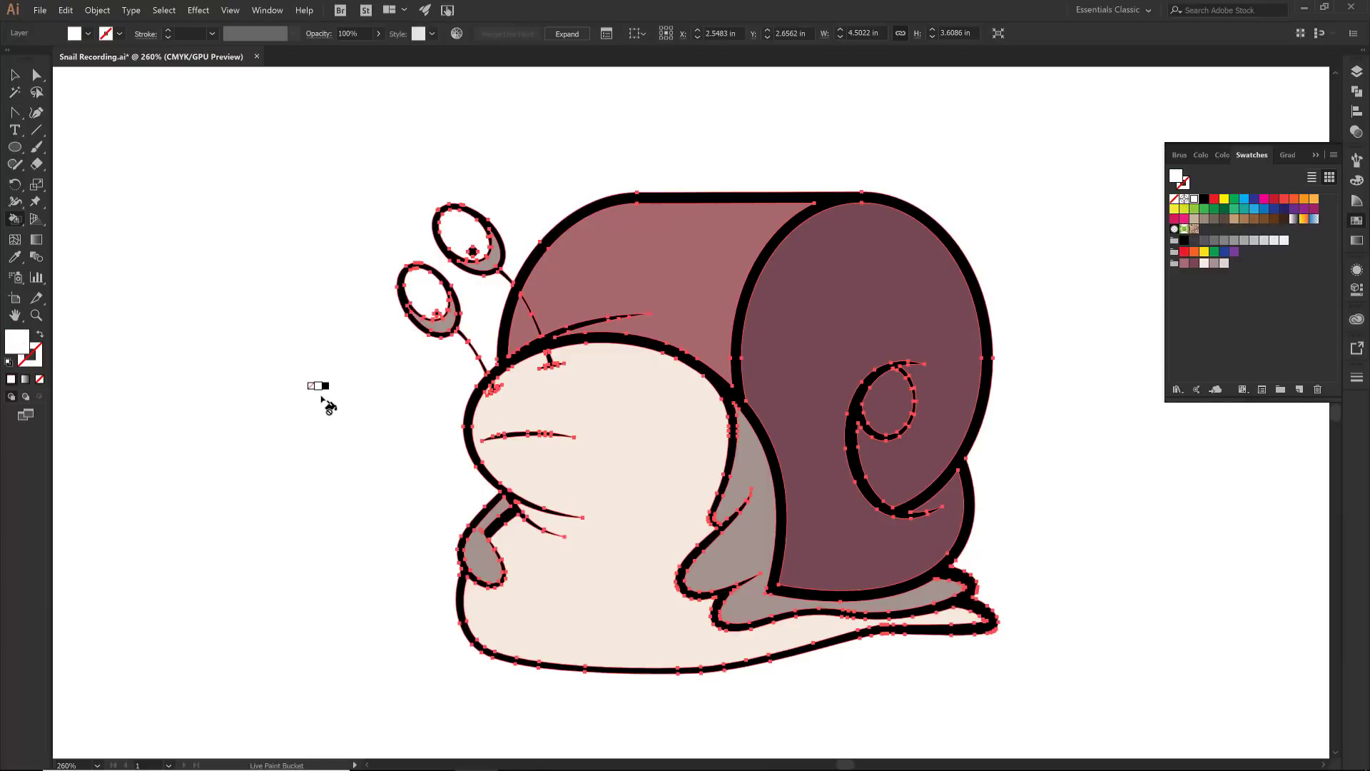
{"action": "key", "text": "v"}
{"action": "key", "text": "ctrl+a"}
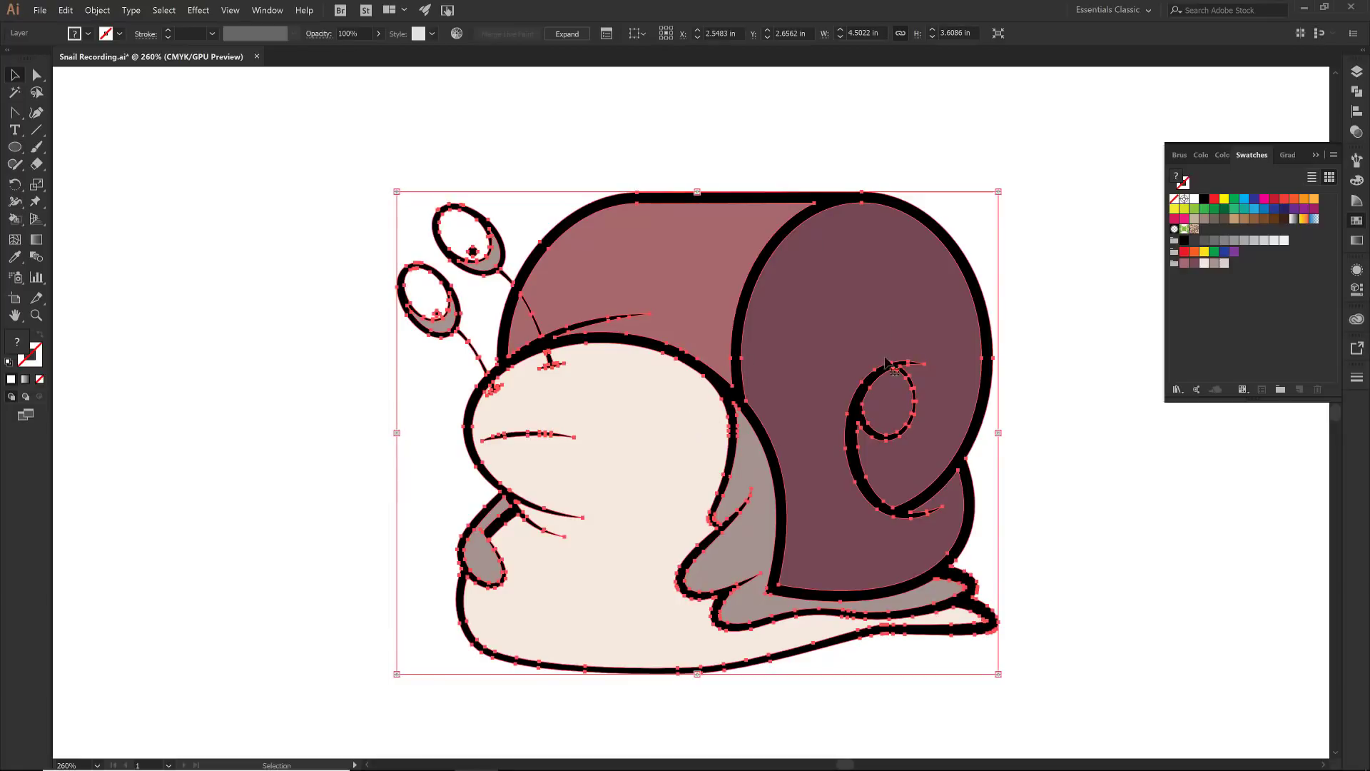
{"action": "left_click", "coordinate": [15, 219]}
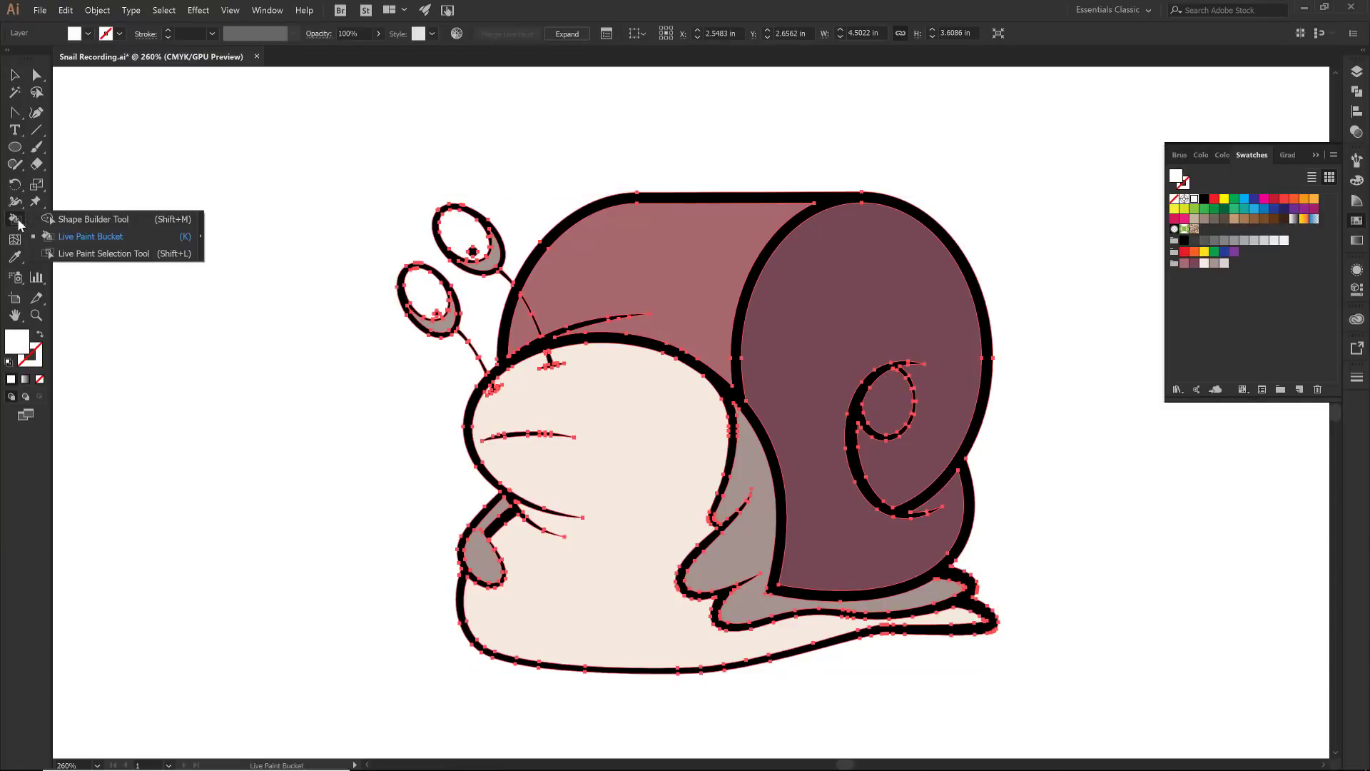
{"action": "left_click", "coordinate": [131, 240]}
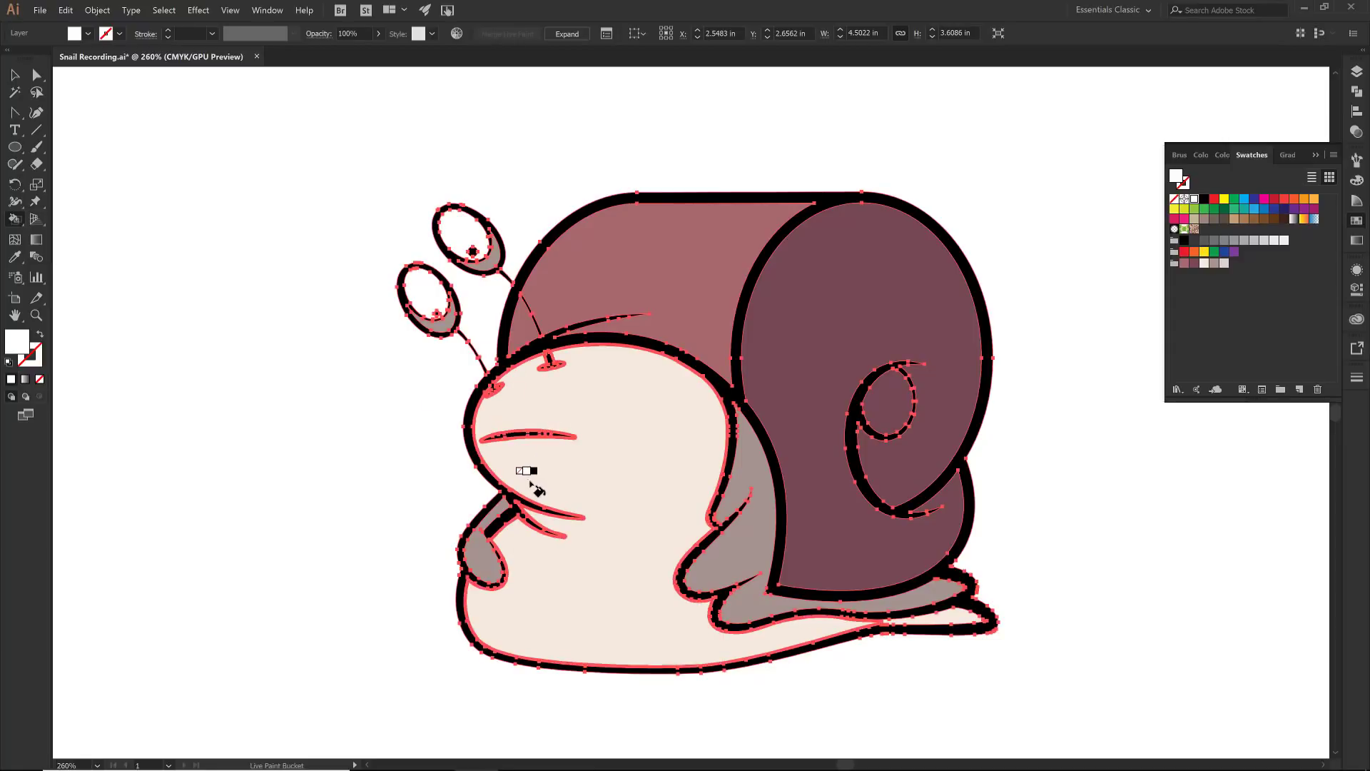
{"action": "key", "text": "v"}
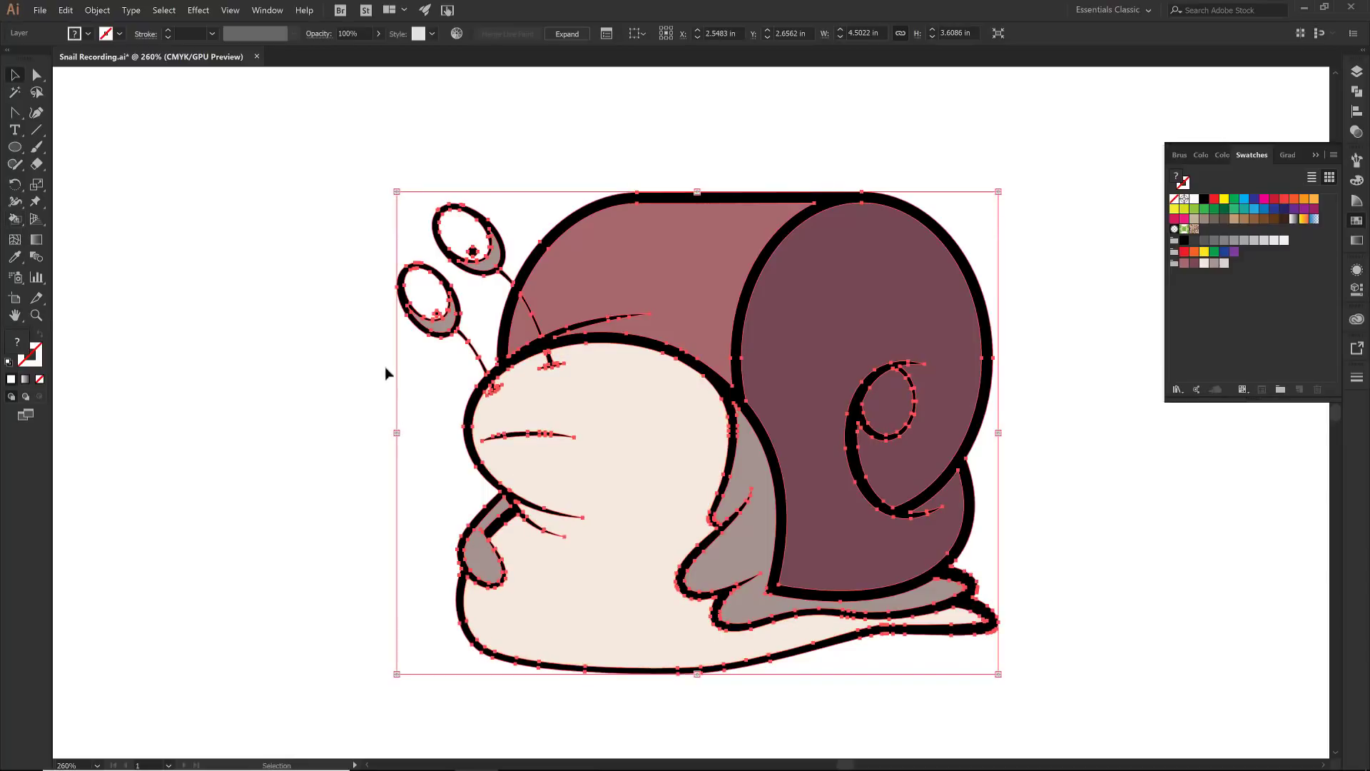
- Expand the Live Paint snail's object, fill and stroke via Object > Expand
{"action": "left_click", "coordinate": [98, 10]}
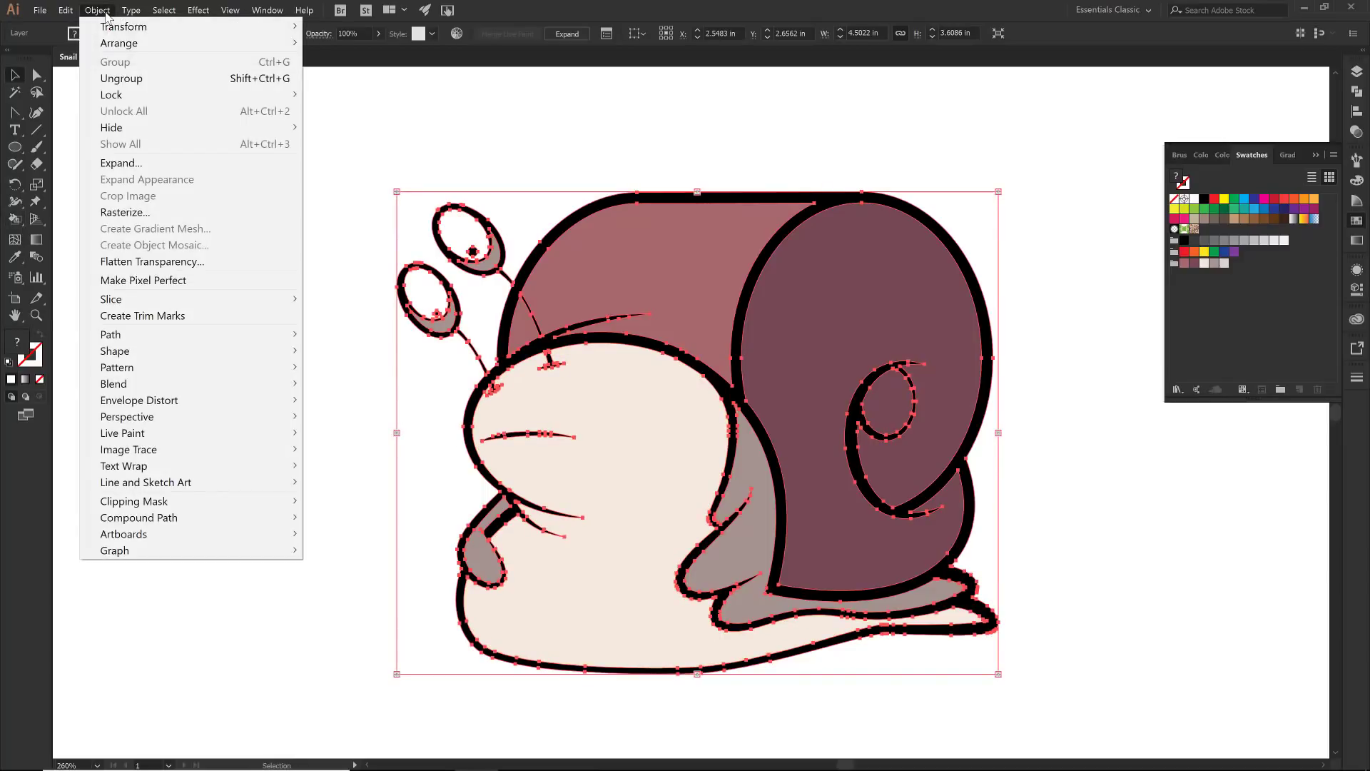
{"action": "left_click", "coordinate": [118, 163]}
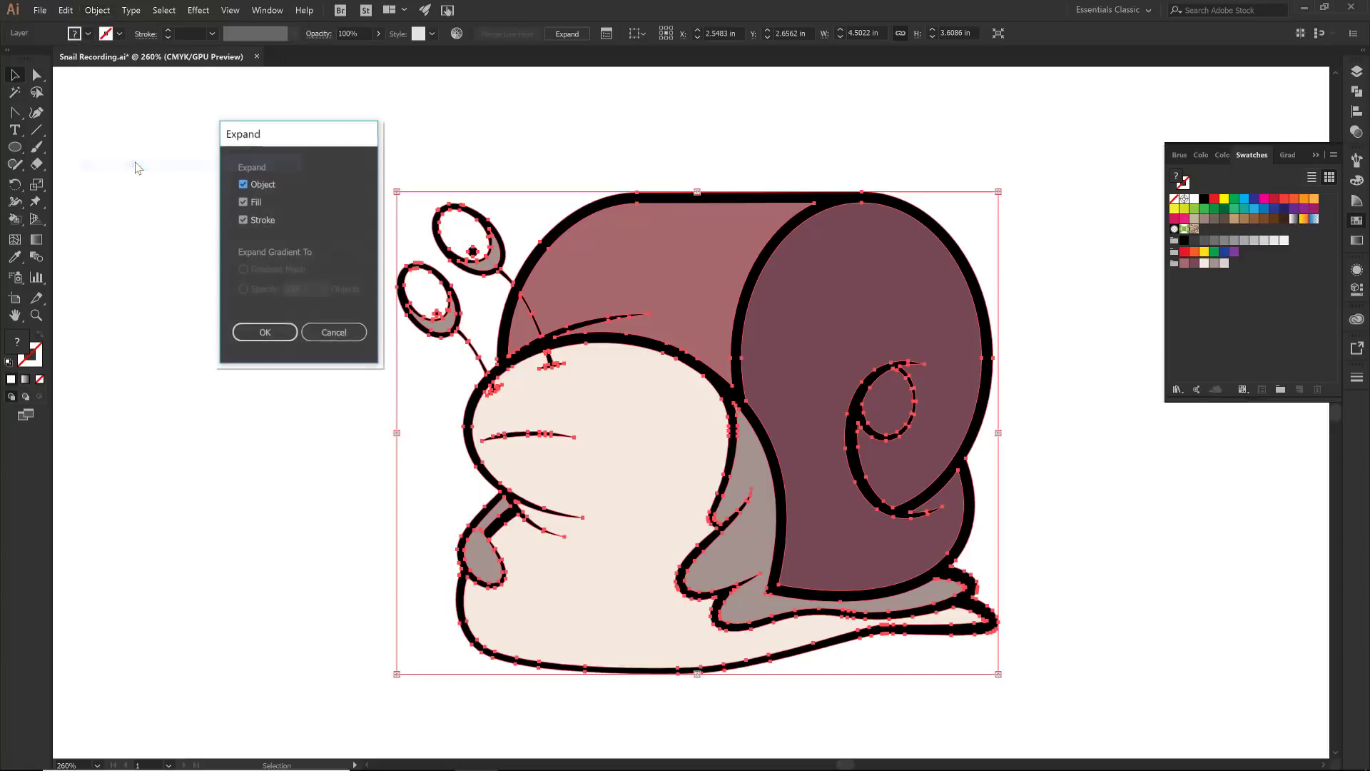
{"action": "left_click", "coordinate": [255, 334]}
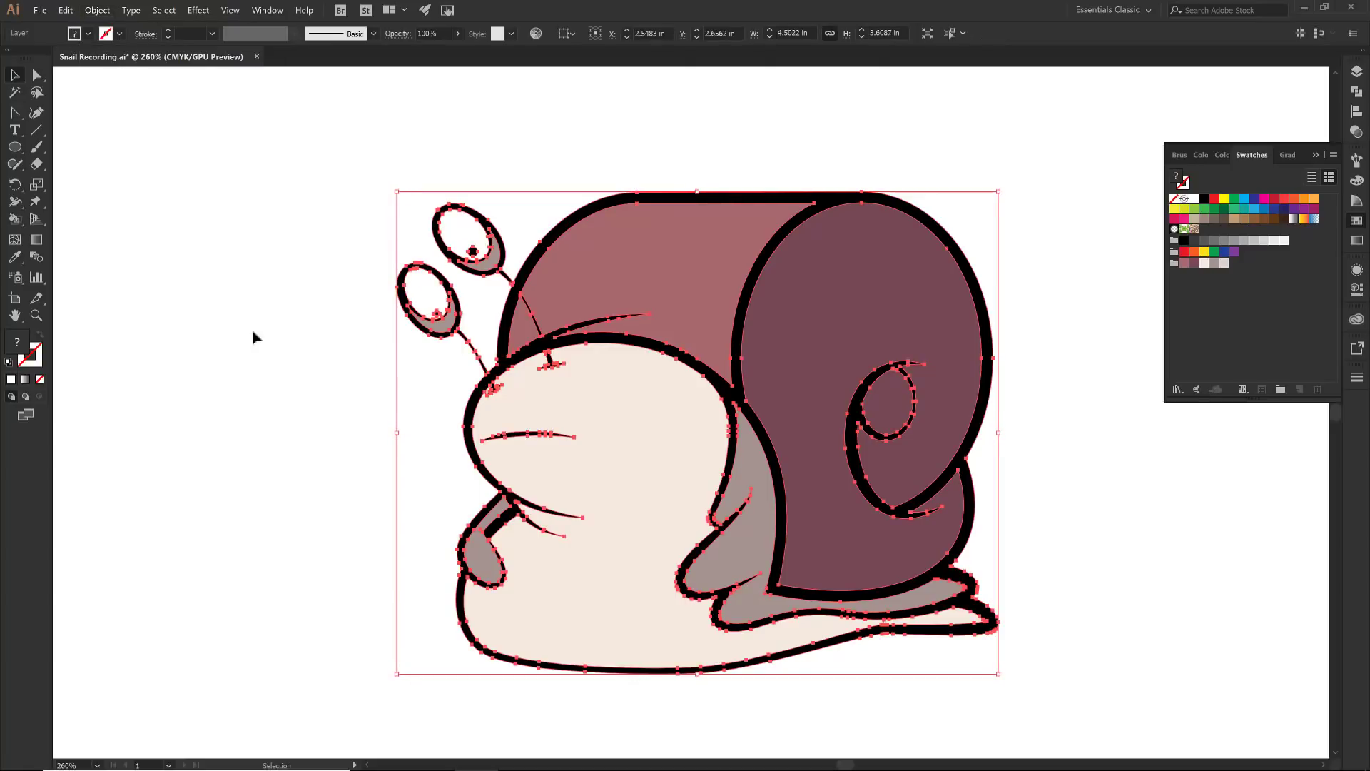
- Ungroup the expanded snail three times until no nested groups remain
{"action": "right_click", "coordinate": [450, 236]}
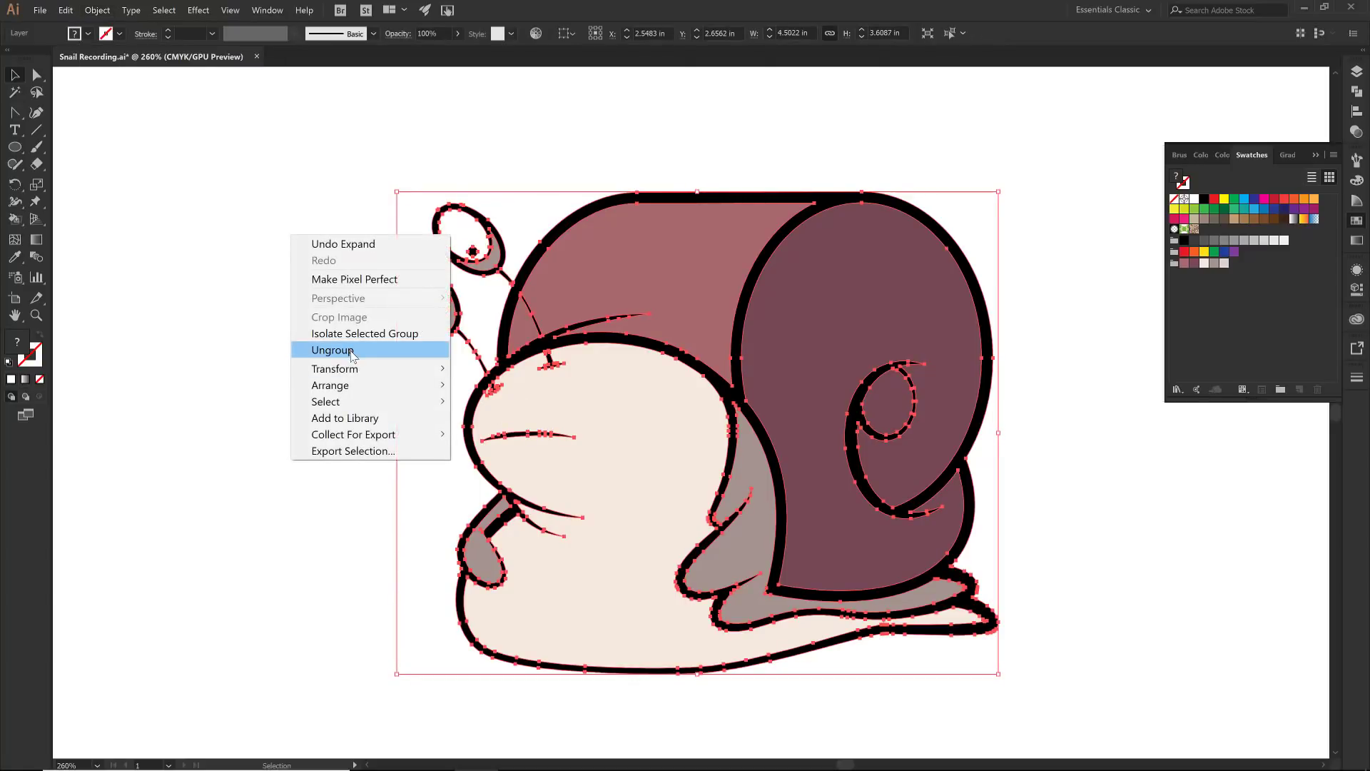
{"action": "left_click", "coordinate": [351, 351]}
{"action": "right_click", "coordinate": [441, 233]}
{"action": "left_click", "coordinate": [349, 350]}
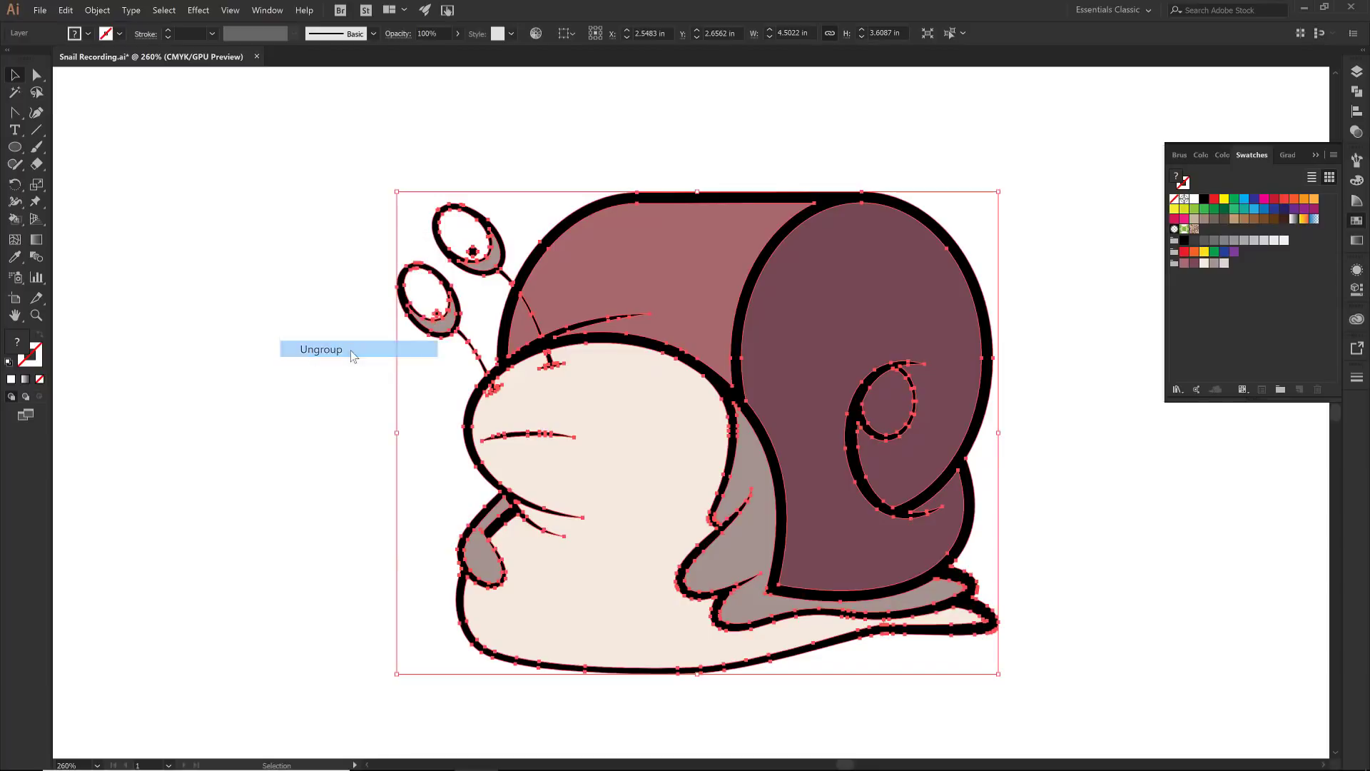
{"action": "right_click", "coordinate": [439, 232]}
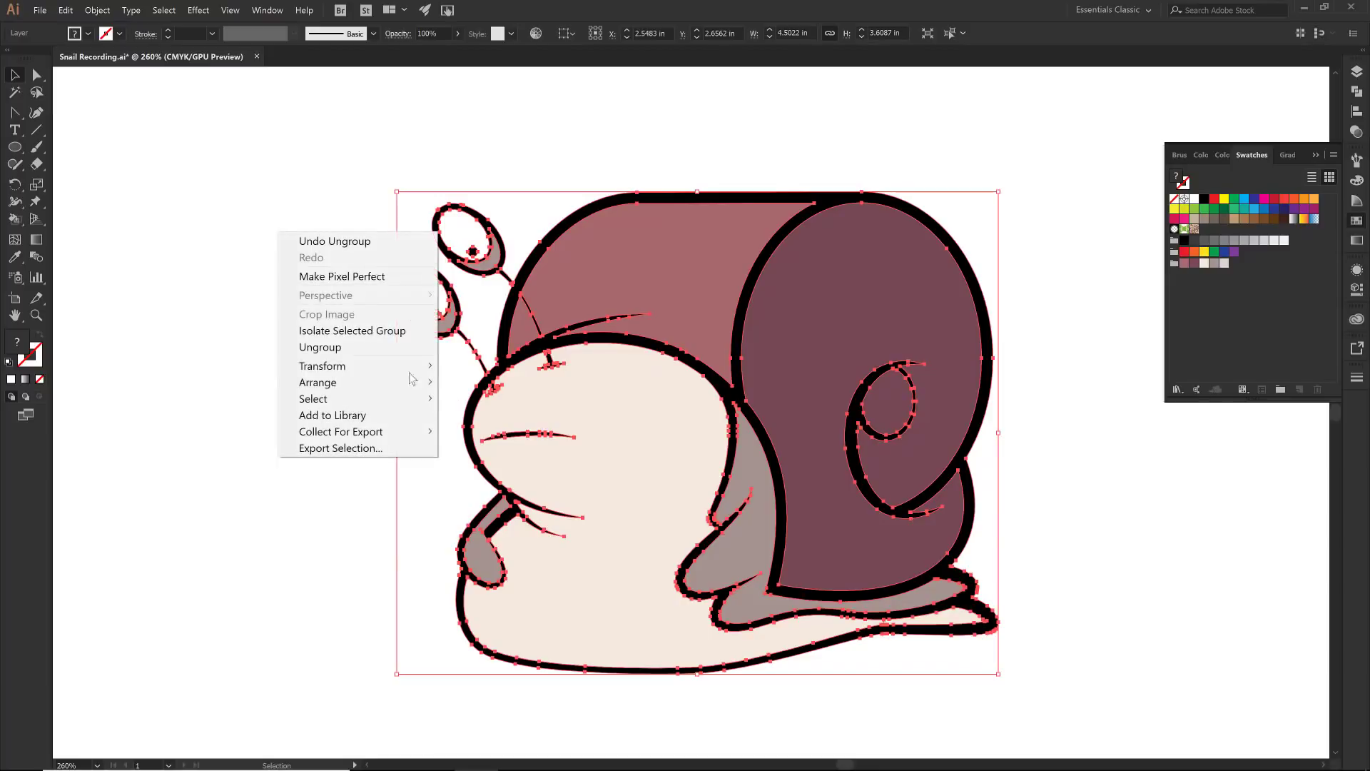
{"action": "left_click", "coordinate": [333, 351]}
{"action": "right_click", "coordinate": [434, 245]}
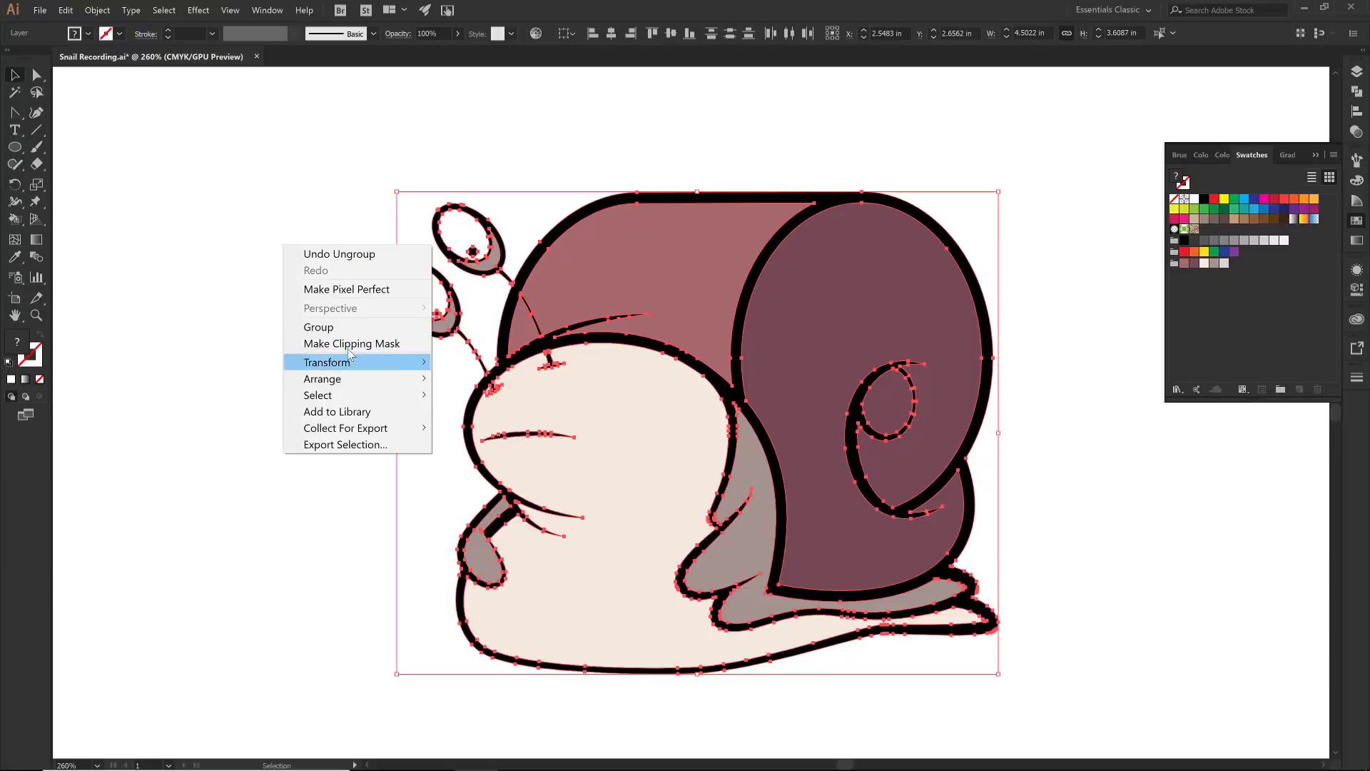
{"action": "left_click", "coordinate": [306, 483]}
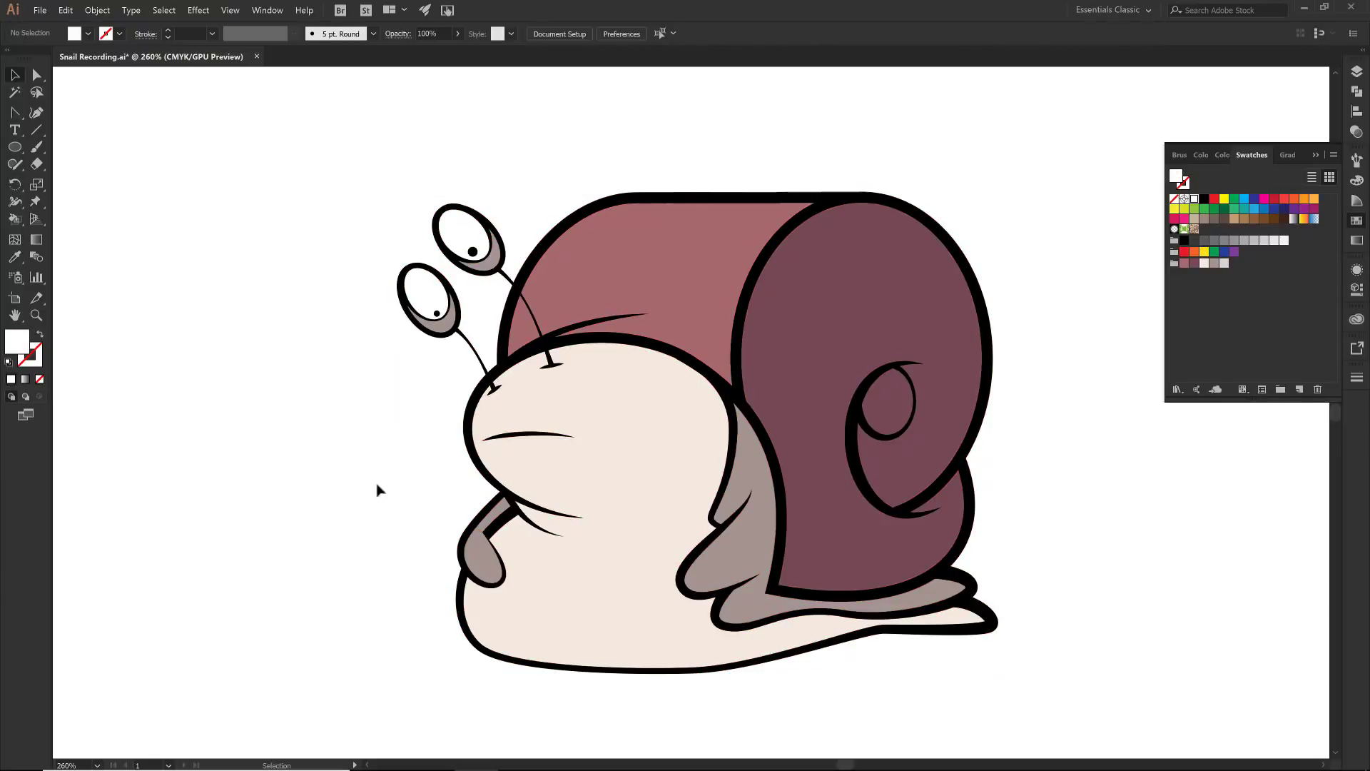